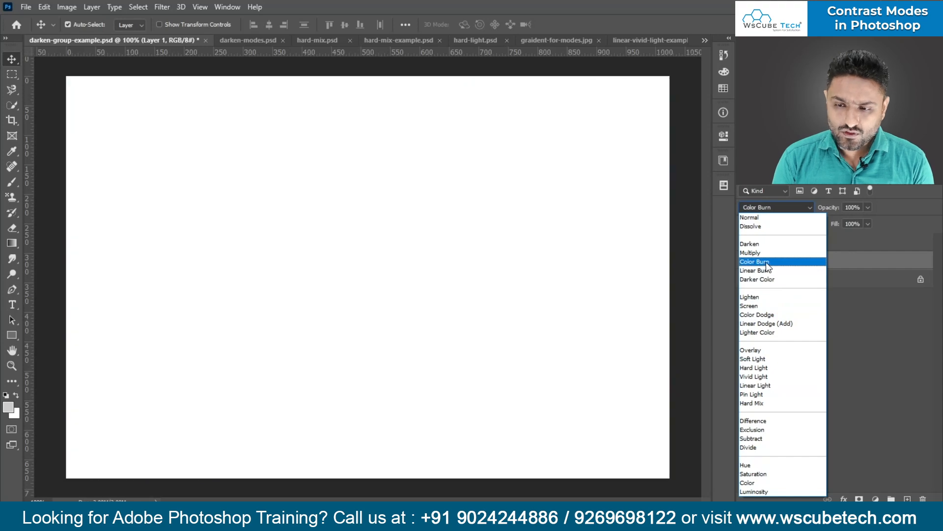
{"action": "key", "text": "Escape"}
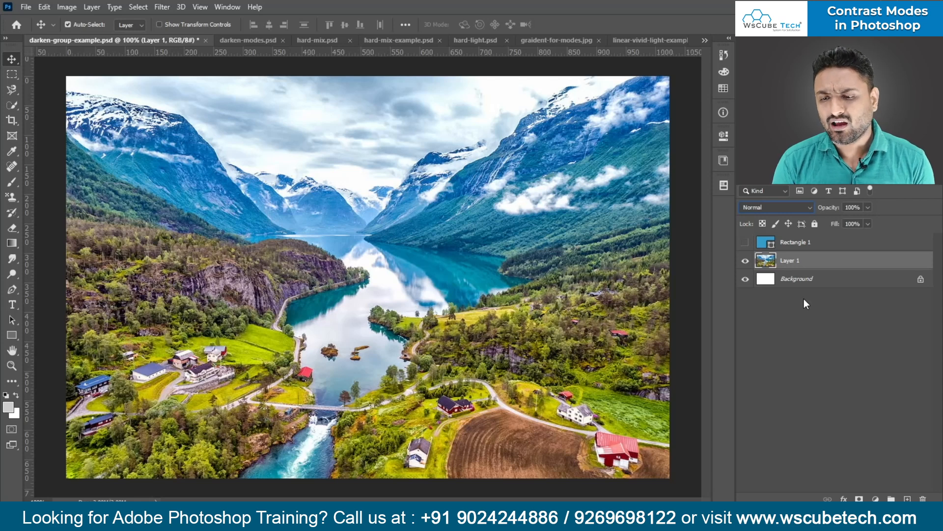
{"action": "left_click", "coordinate": [767, 207]}
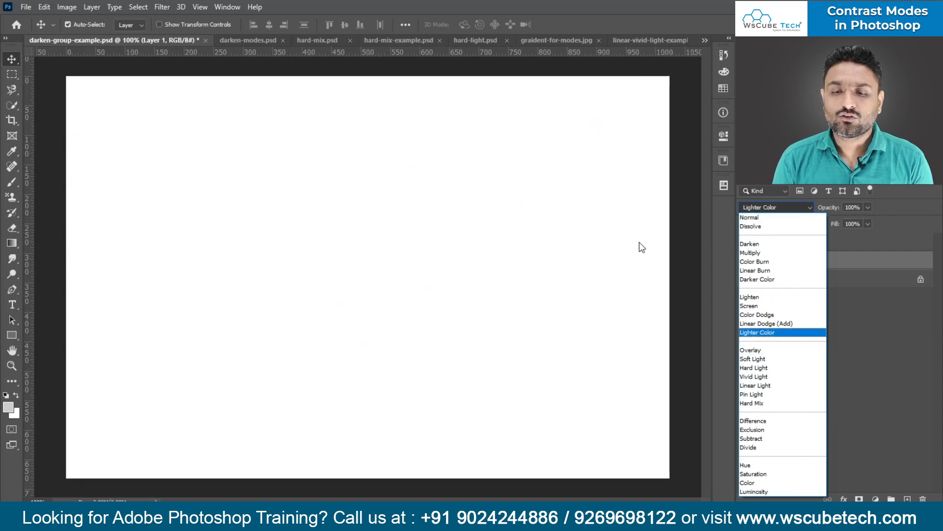
{"action": "left_click", "coordinate": [611, 175]}
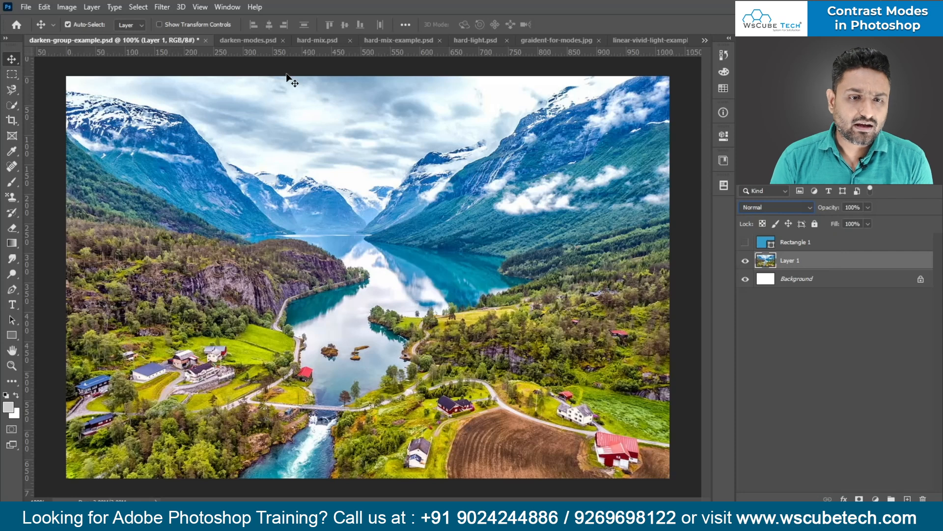
Step: Switch to darken-modes.psd and set the Rectangle 2 layer's blend mode to Darken
{"action": "left_click", "coordinate": [563, 42]}
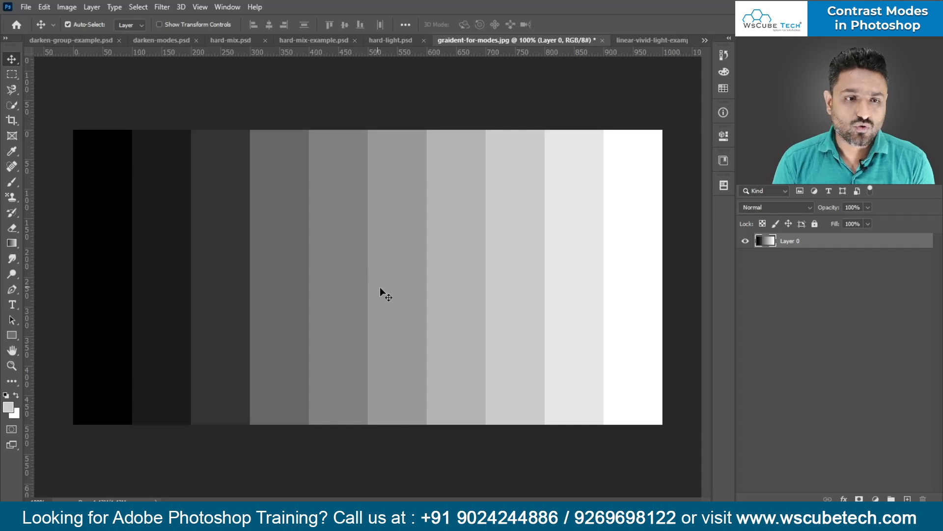
{"action": "left_click", "coordinate": [165, 39]}
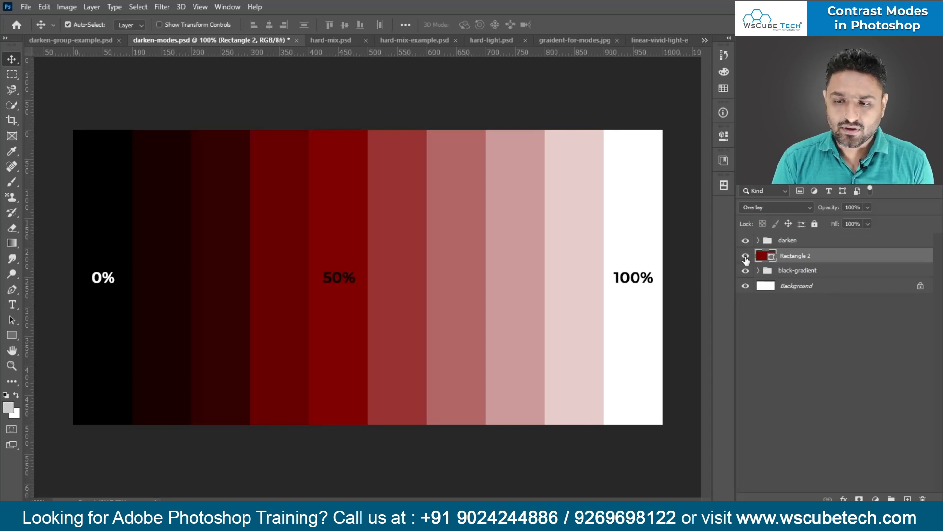
{"action": "left_click", "coordinate": [767, 205]}
{"action": "left_click", "coordinate": [759, 242]}
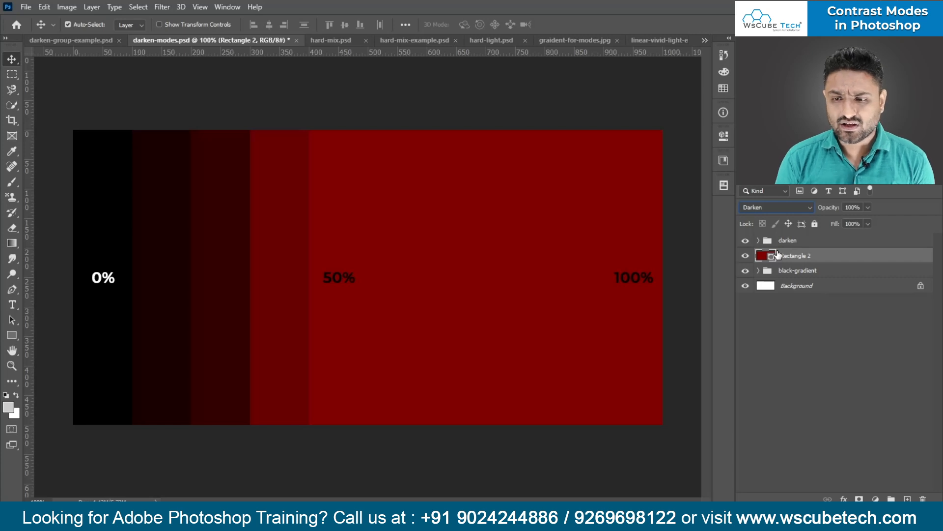
Step: Change the Rectangle 2 layer's blend mode to Lighten
{"action": "left_click", "coordinate": [769, 209]}
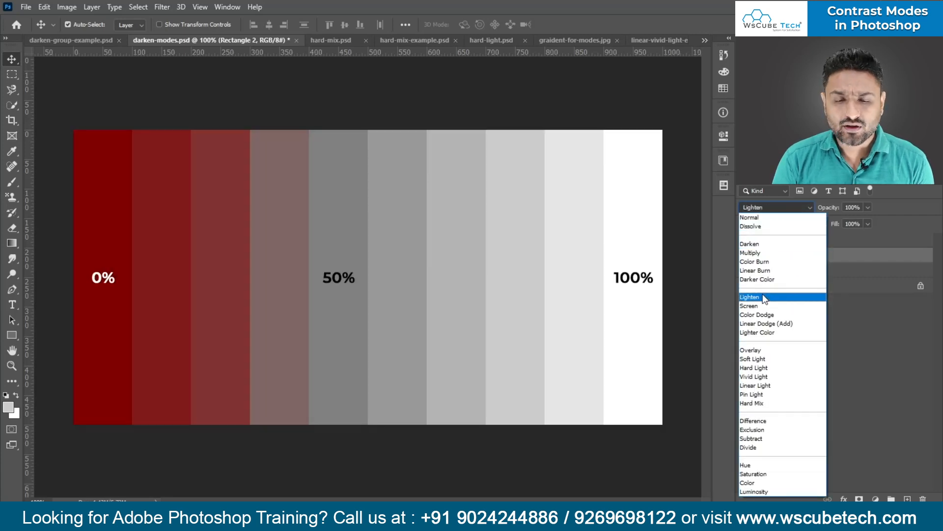
{"action": "left_click", "coordinate": [763, 297]}
{"action": "left_click", "coordinate": [765, 211]}
{"action": "left_click", "coordinate": [766, 210]}
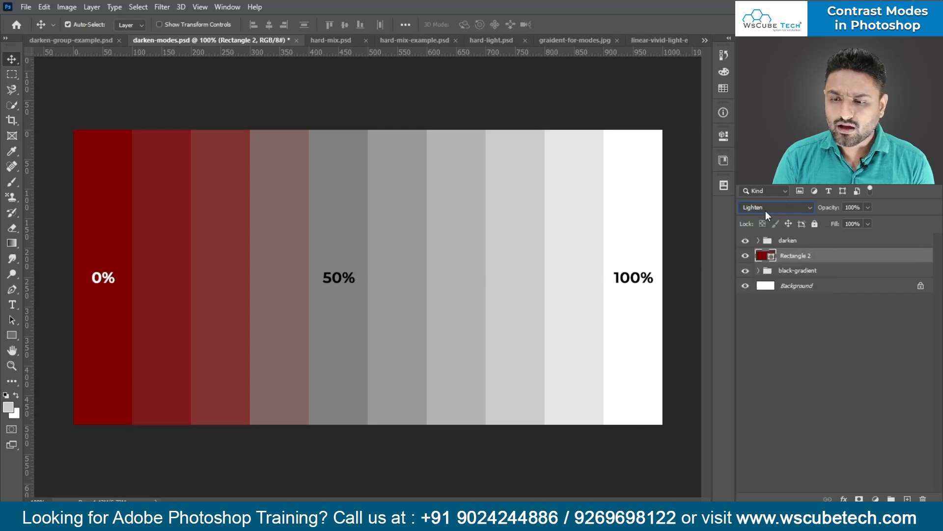
Step: Hide the Rectangle 2 layer to examine the black-gradient group beneath it, and show and select Rectangle 2 again
{"action": "left_click", "coordinate": [763, 269]}
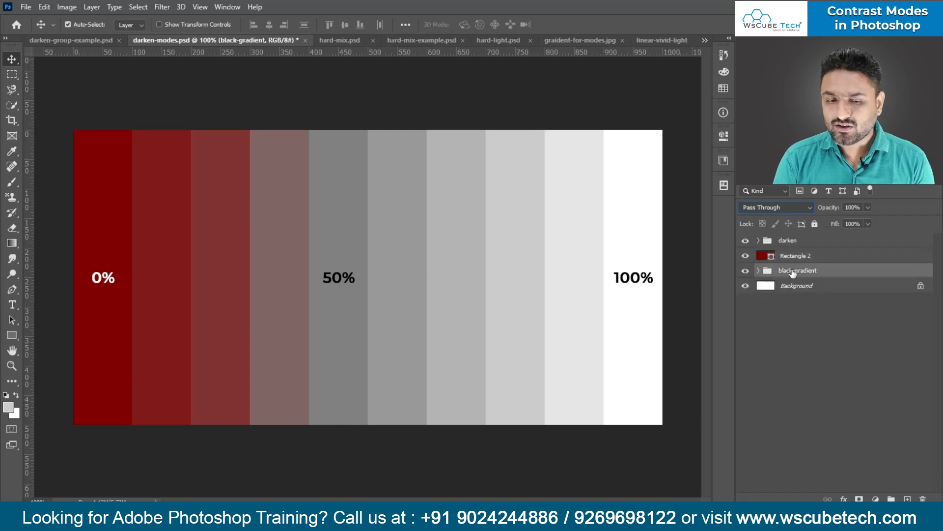
{"action": "left_click", "coordinate": [746, 256]}
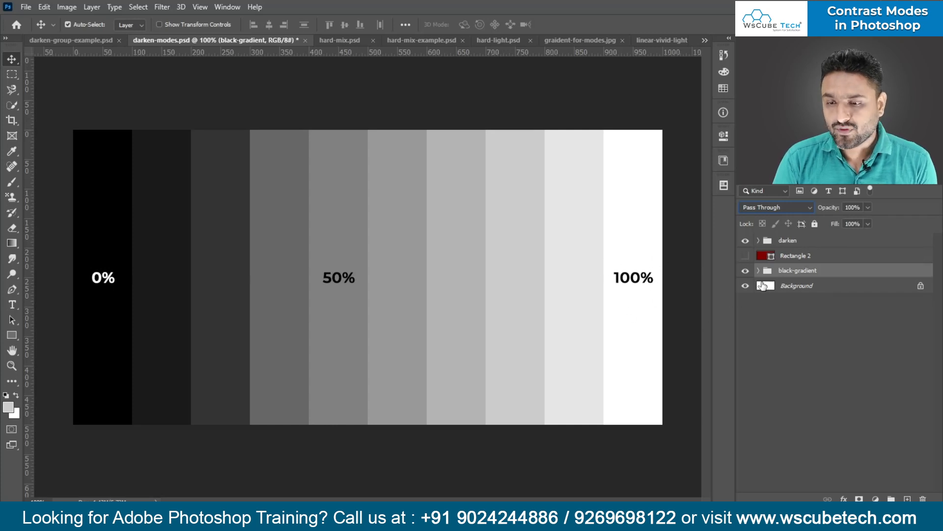
{"action": "left_click", "coordinate": [745, 255]}
{"action": "left_click", "coordinate": [761, 261]}
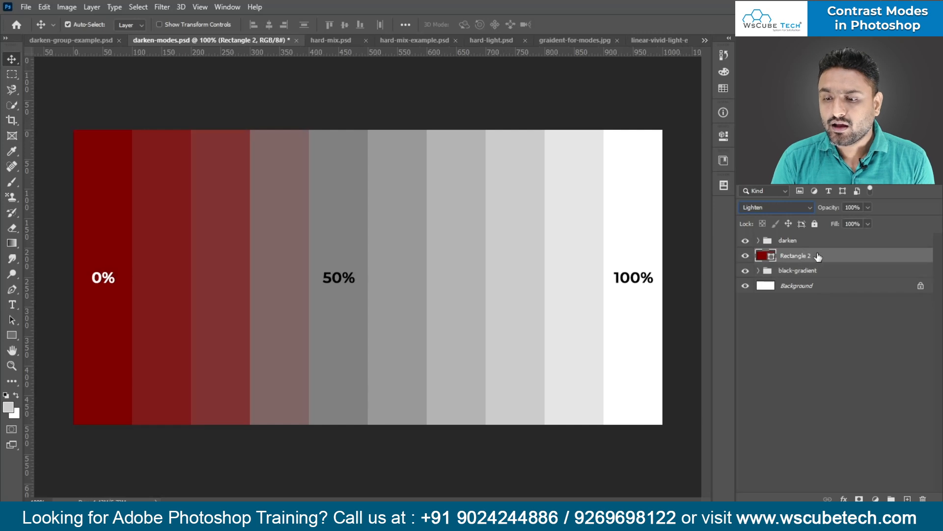
Step: Compare the Normal and Darken blend modes on the Rectangle 2 layer, leaving it set to Darken
{"action": "left_click", "coordinate": [765, 209]}
{"action": "left_click", "coordinate": [765, 215]}
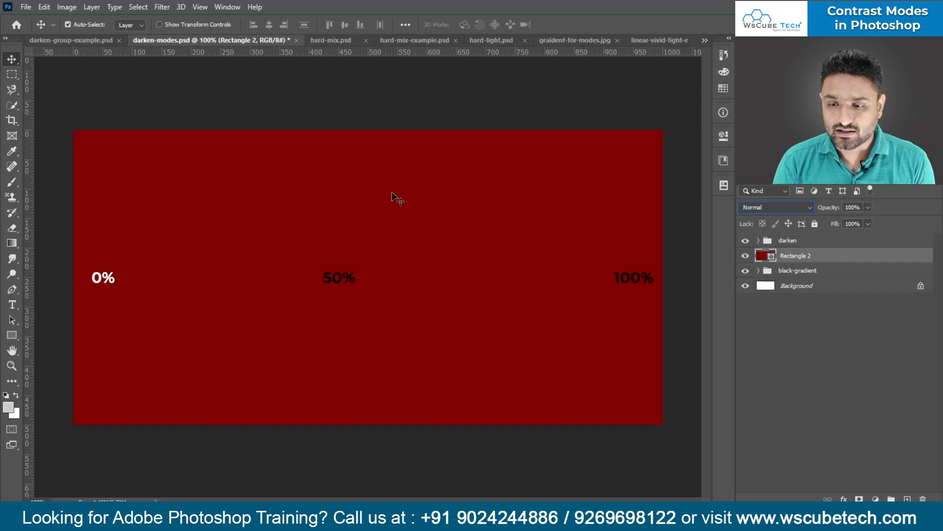
{"action": "left_click", "coordinate": [760, 209]}
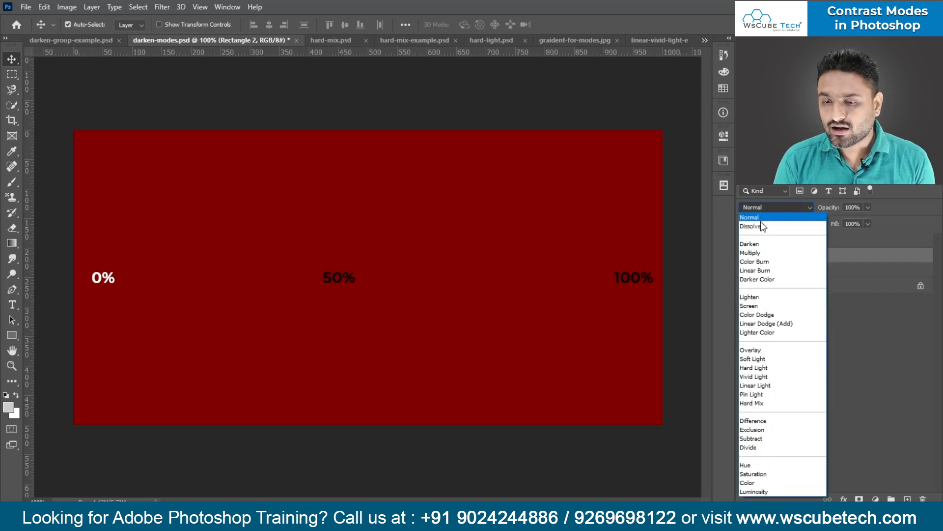
{"action": "left_click", "coordinate": [759, 247]}
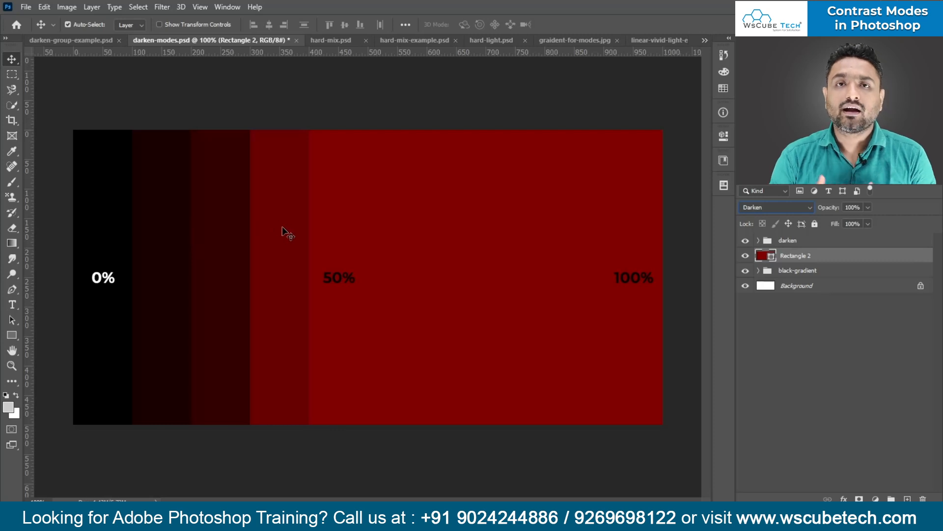
Step: Apply the Lighten blend mode to Rectangle 2 for comparison and finish with Overlay
{"action": "left_click", "coordinate": [774, 206]}
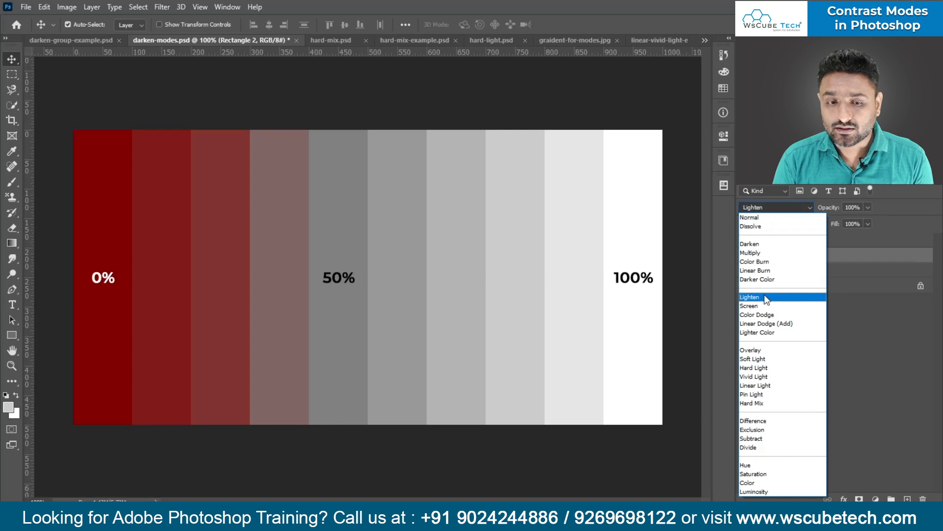
{"action": "left_click", "coordinate": [767, 297]}
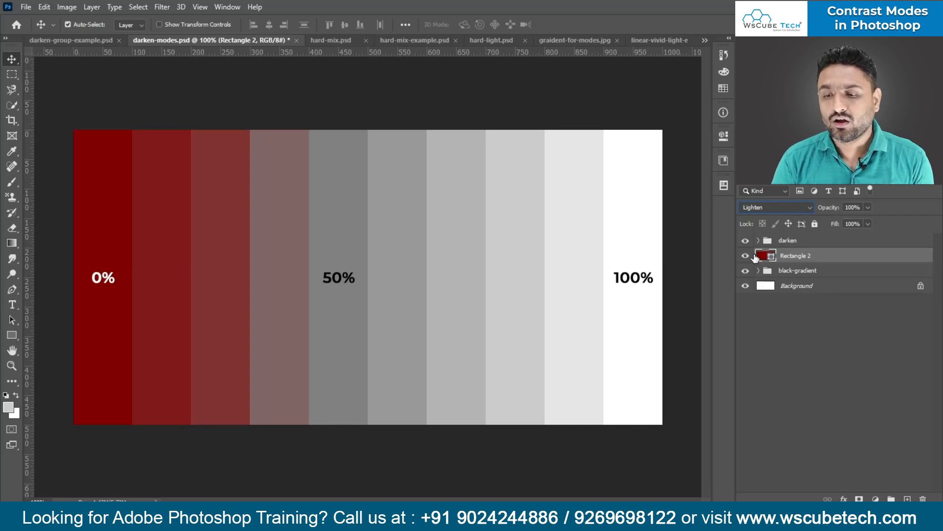
{"action": "left_click", "coordinate": [764, 207]}
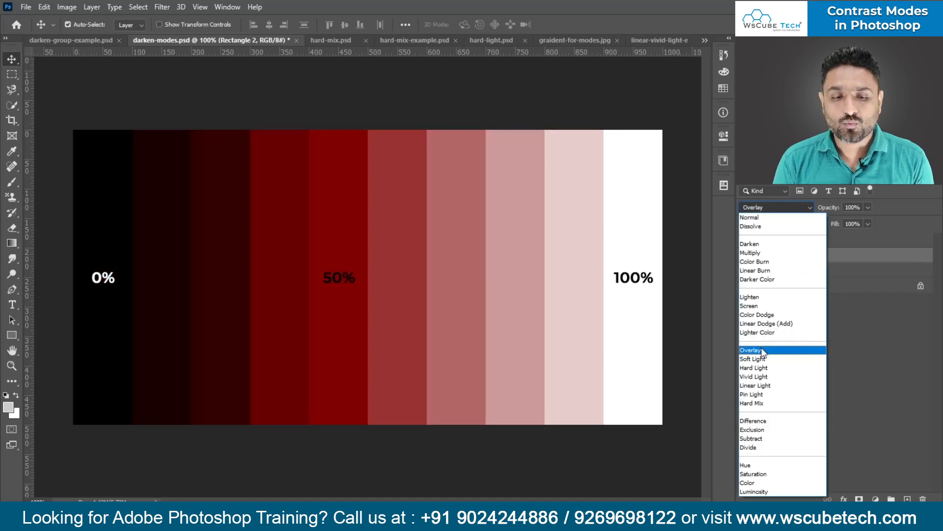
{"action": "left_click", "coordinate": [751, 349]}
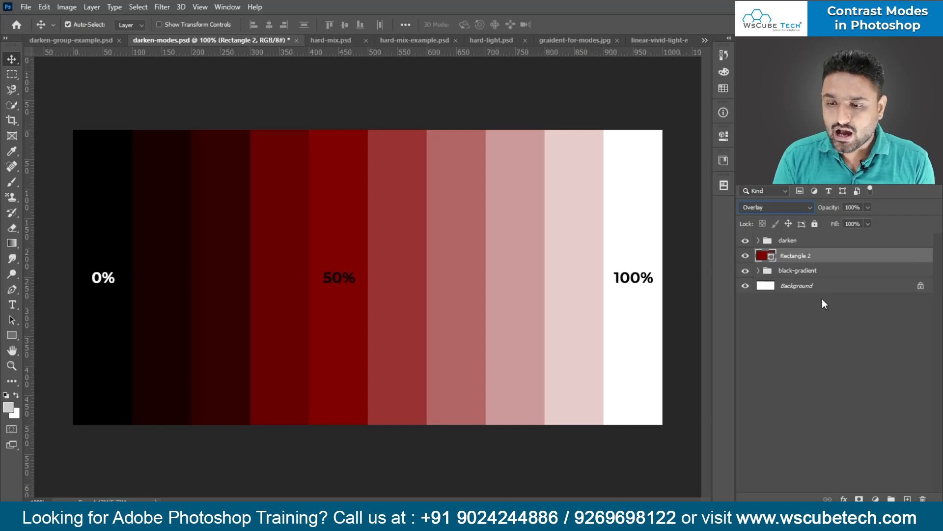
Step: Set the Rectangle 2 layer to Normal to compare it with the blended result, and restore its Overlay blend mode
{"action": "left_click", "coordinate": [781, 273]}
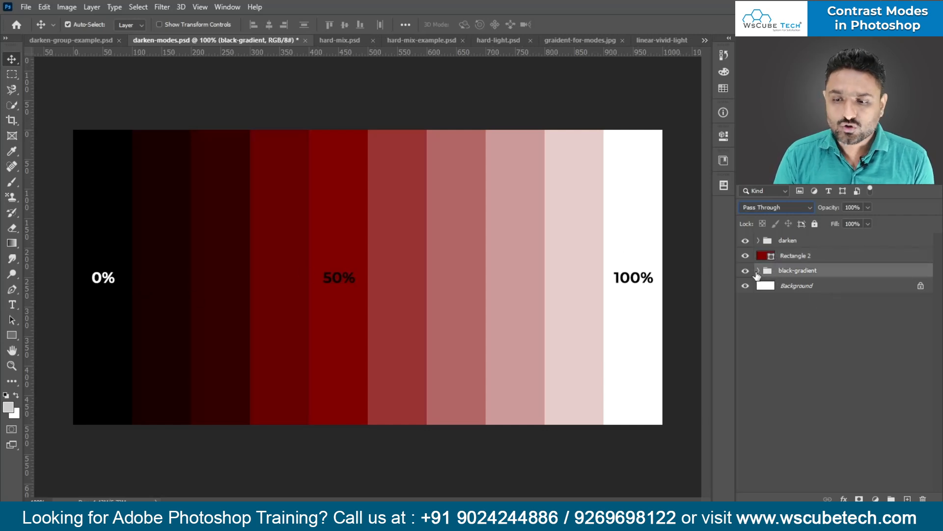
{"action": "left_click", "coordinate": [787, 256]}
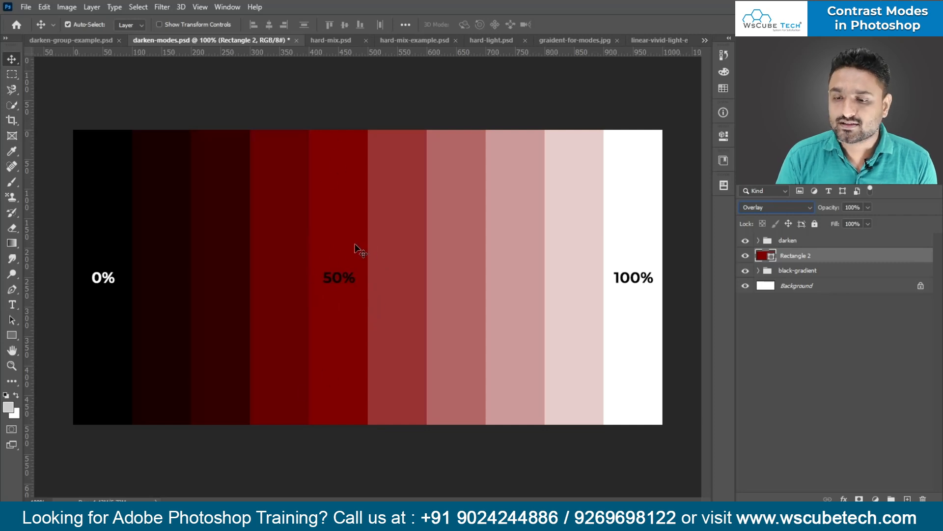
{"action": "left_click", "coordinate": [776, 208]}
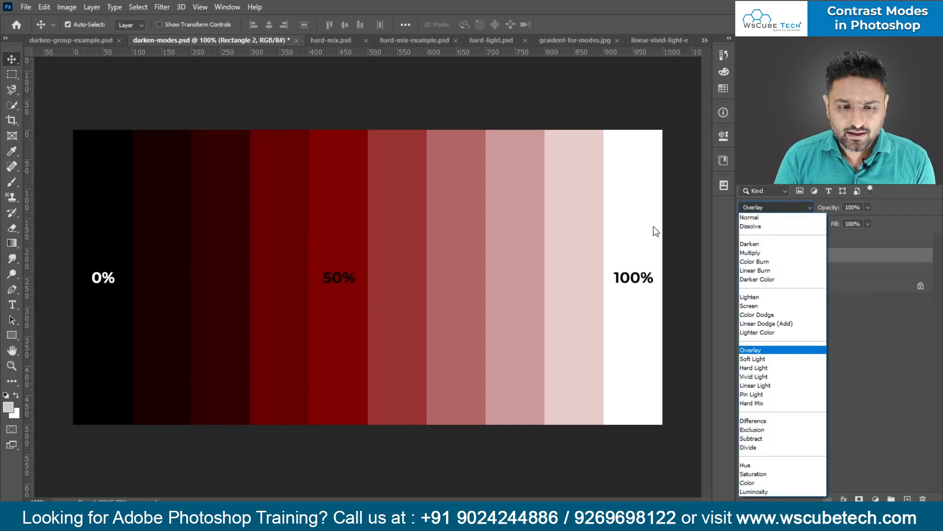
{"action": "left_click", "coordinate": [755, 221]}
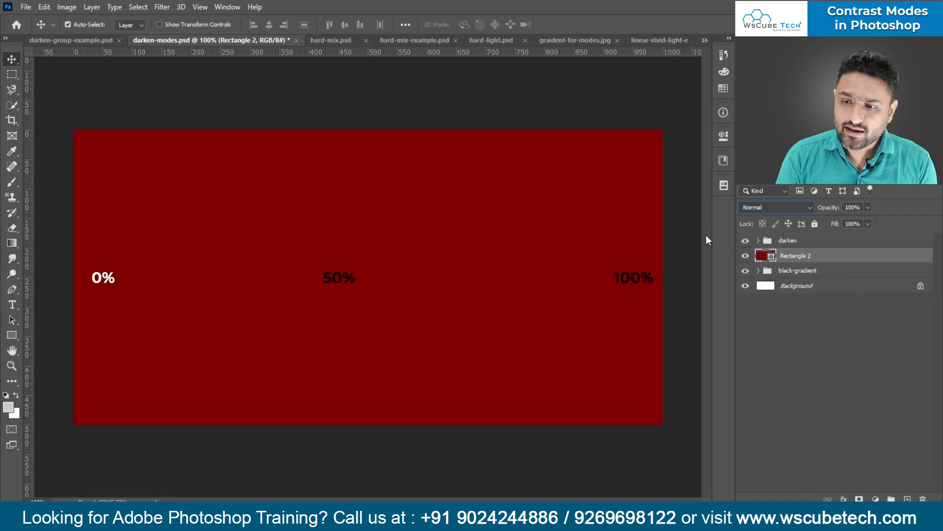
{"action": "left_click", "coordinate": [781, 209]}
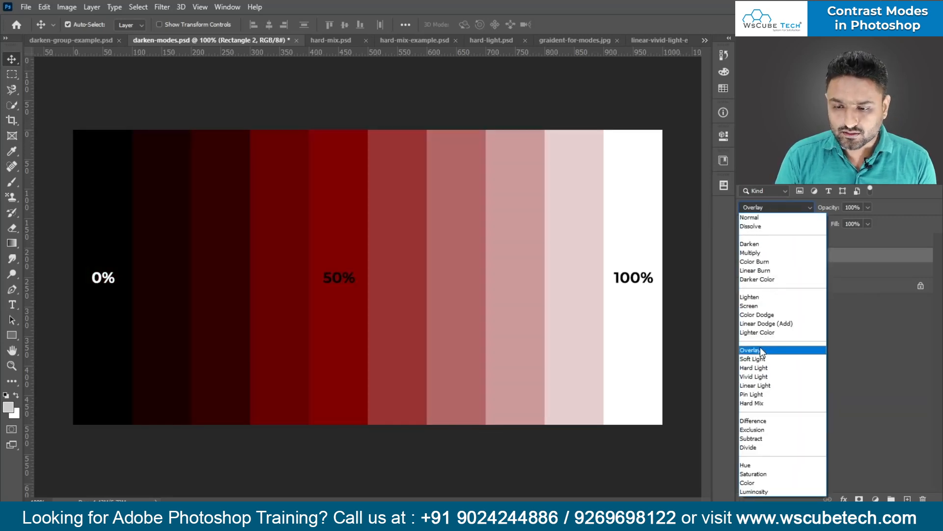
{"action": "left_click", "coordinate": [760, 350]}
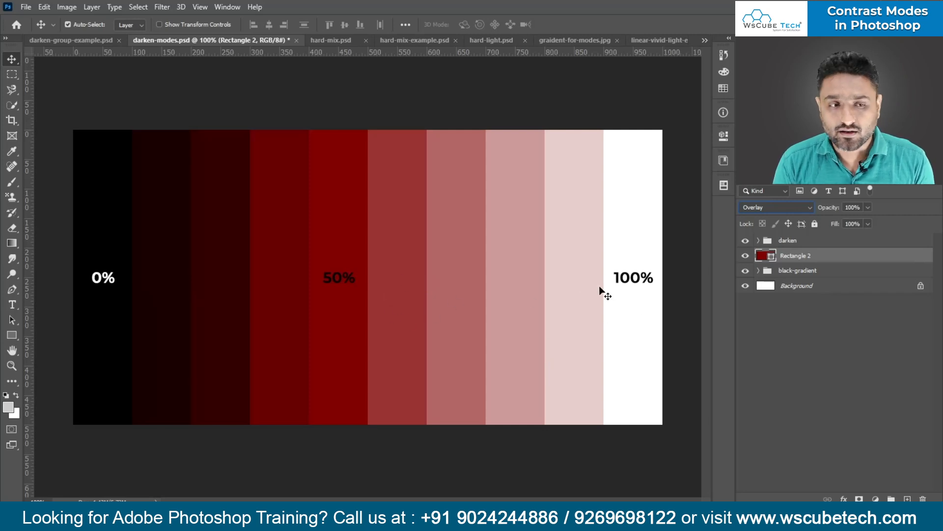
Step: Switch to darken-group-example.psd and duplicate the landscape photo layer, Layer 1
{"action": "left_click", "coordinate": [91, 43]}
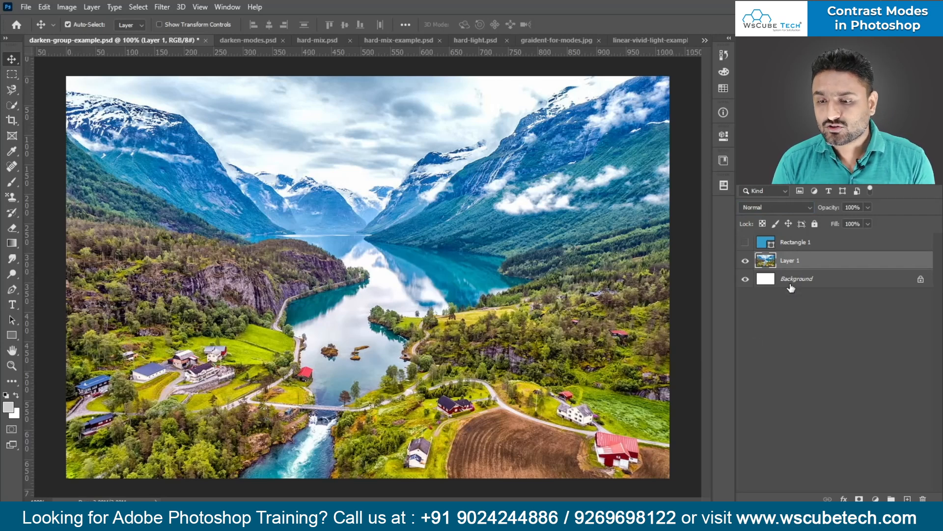
{"action": "left_click", "coordinate": [744, 261]}
{"action": "left_click", "coordinate": [743, 261]}
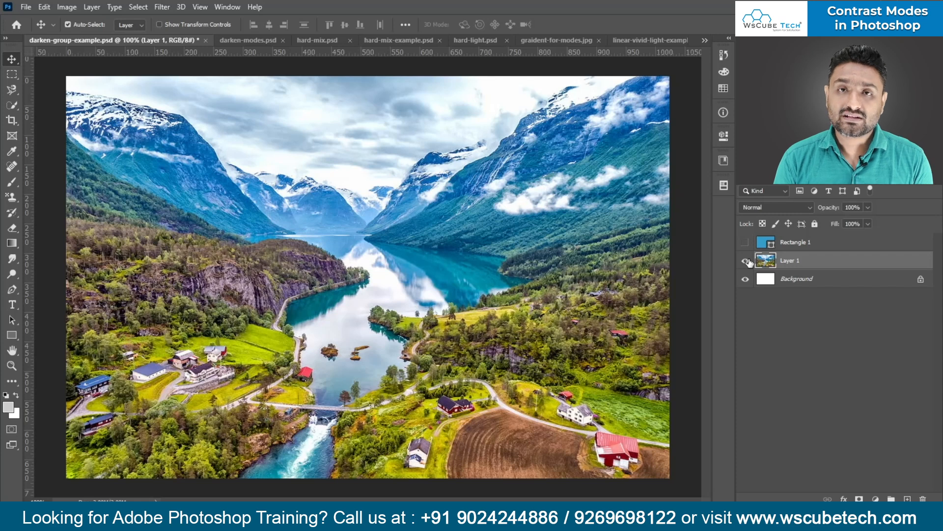
{"action": "key", "text": "ctrl+j"}
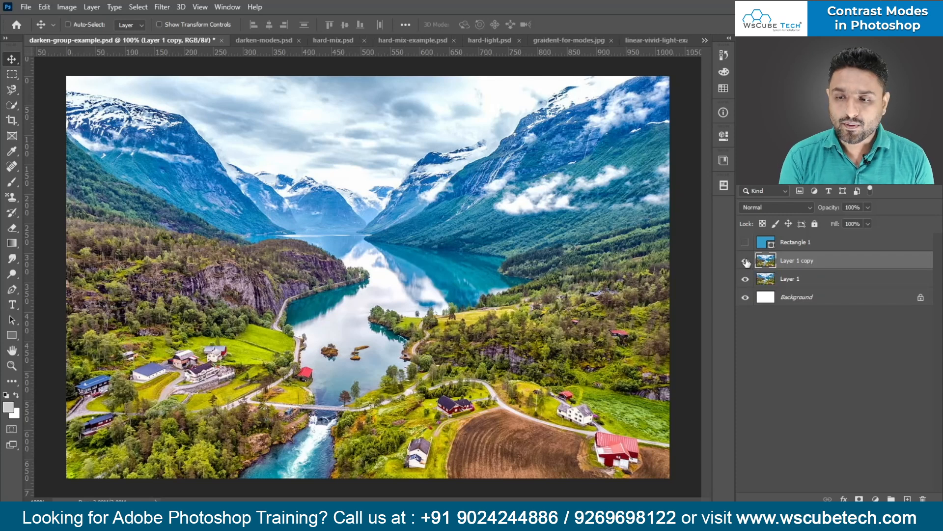
Step: Check the duplicated photo layer by hiding and showing it, and set its blend mode to Overlay
{"action": "left_click", "coordinate": [747, 262]}
{"action": "left_click", "coordinate": [746, 261]}
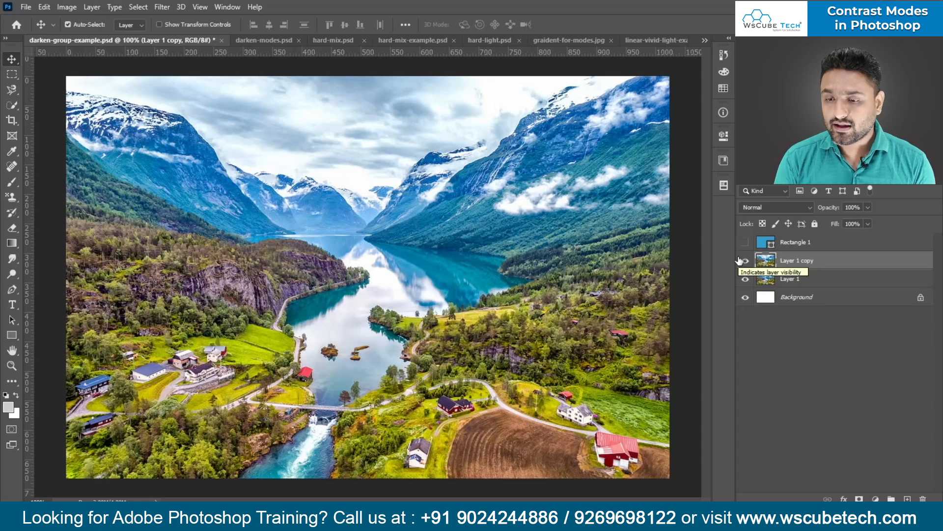
{"action": "left_click", "coordinate": [769, 207]}
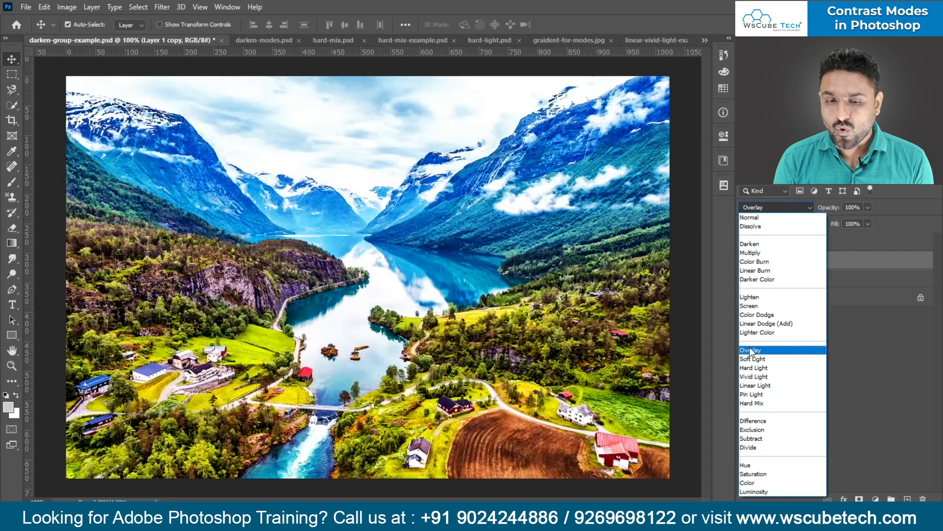
{"action": "left_click", "coordinate": [751, 350]}
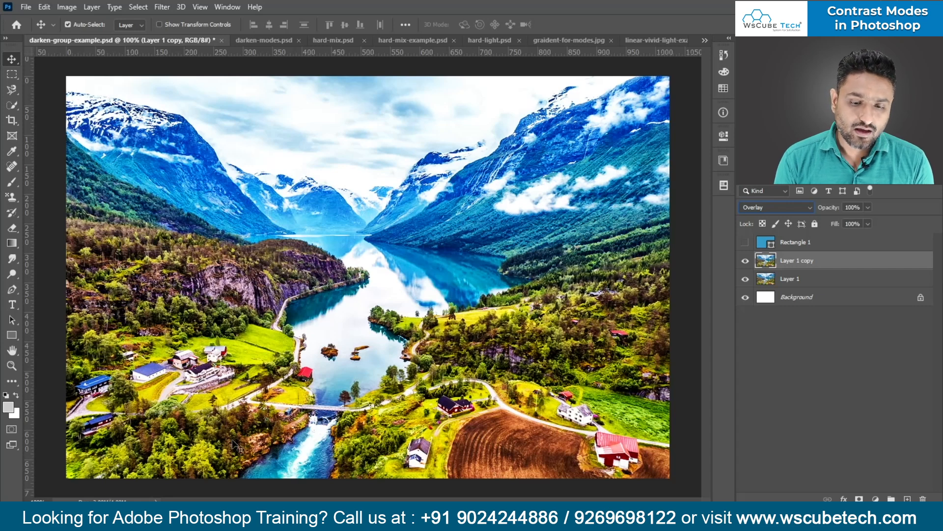
Step: Toggle the Overlay copy's visibility to compare the photo with and without added contrast, leaving the copy hidden
{"action": "left_click", "coordinate": [745, 261]}
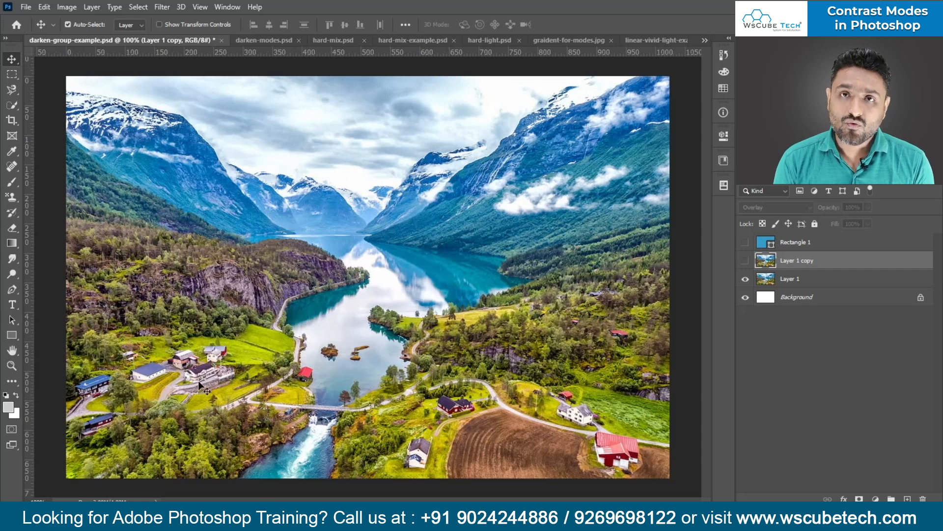
{"action": "left_click", "coordinate": [746, 261]}
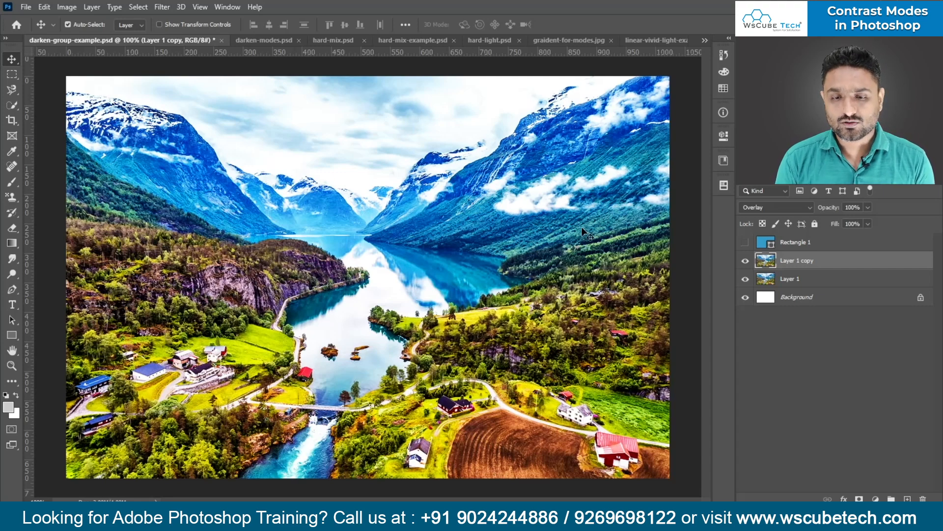
{"action": "left_click", "coordinate": [746, 262]}
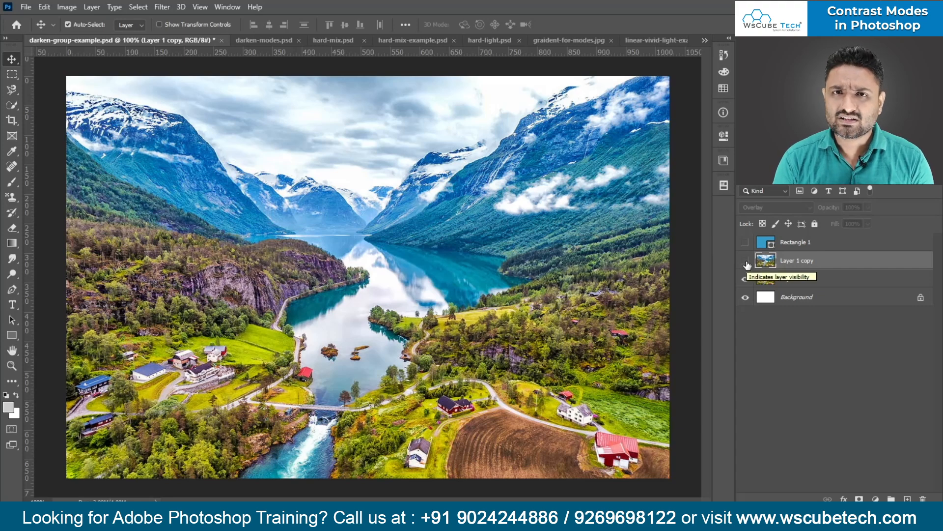
{"action": "left_click", "coordinate": [745, 262]}
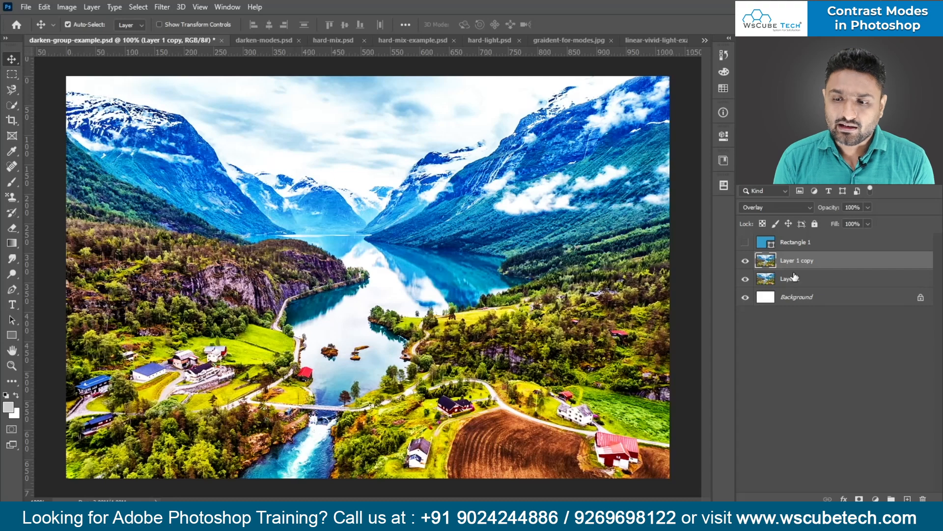
{"action": "left_click", "coordinate": [745, 260]}
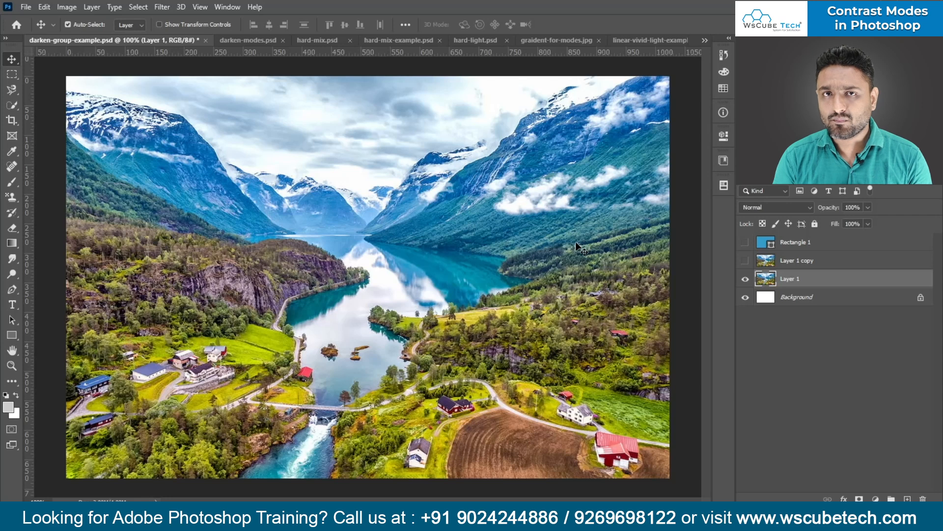
Step: Show and hide the Overlay-blended Layer 1 copy to compare the photo's contrast, and delete the copy
{"action": "left_click", "coordinate": [746, 261]}
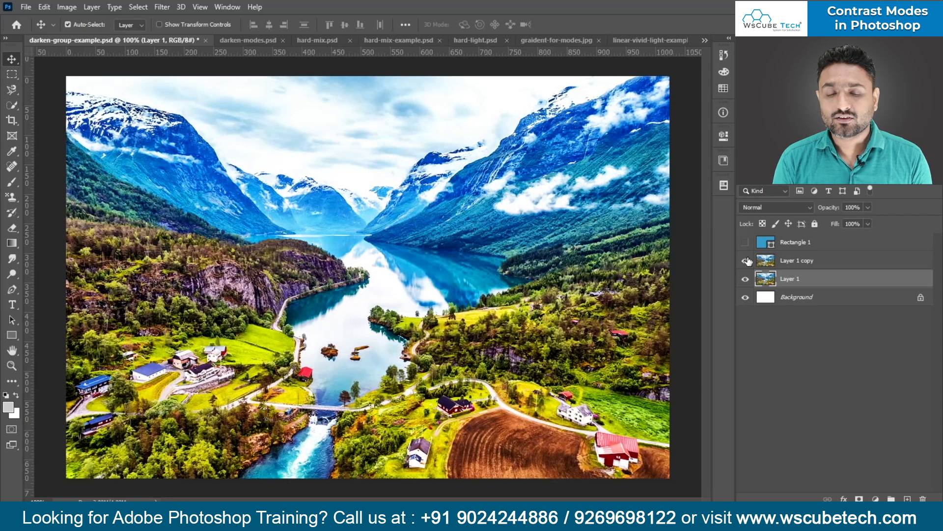
{"action": "left_click", "coordinate": [784, 261]}
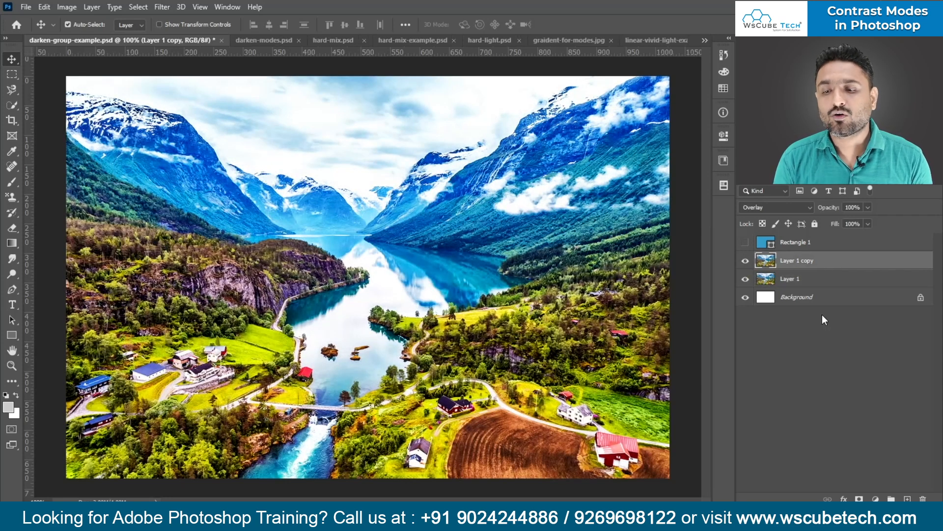
{"action": "left_click", "coordinate": [747, 263]}
{"action": "left_click", "coordinate": [746, 261]}
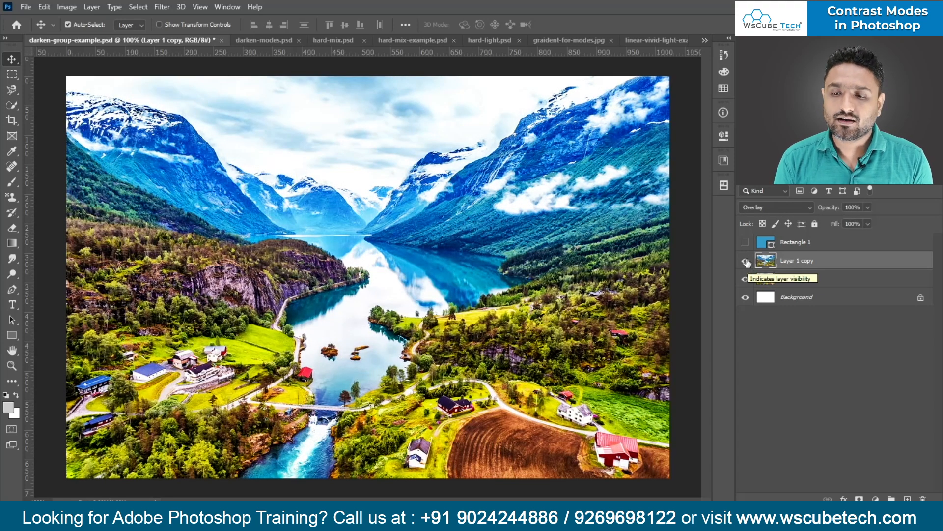
{"action": "left_click_drag", "start_coordinate": [808, 262], "coordinate": [923, 499]}
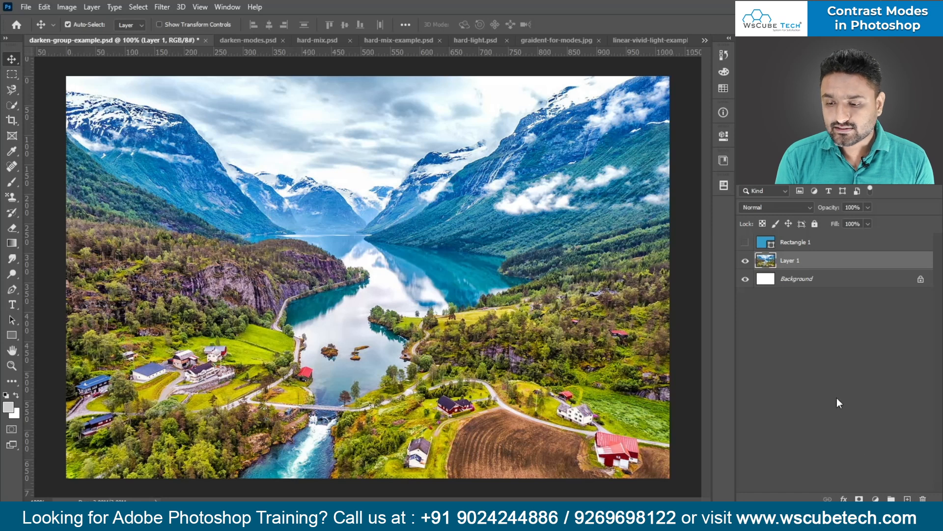
Step: Add a Curves adjustment layer with default settings above Layer 1 and set its blend mode to Overlay
{"action": "left_click", "coordinate": [875, 498]}
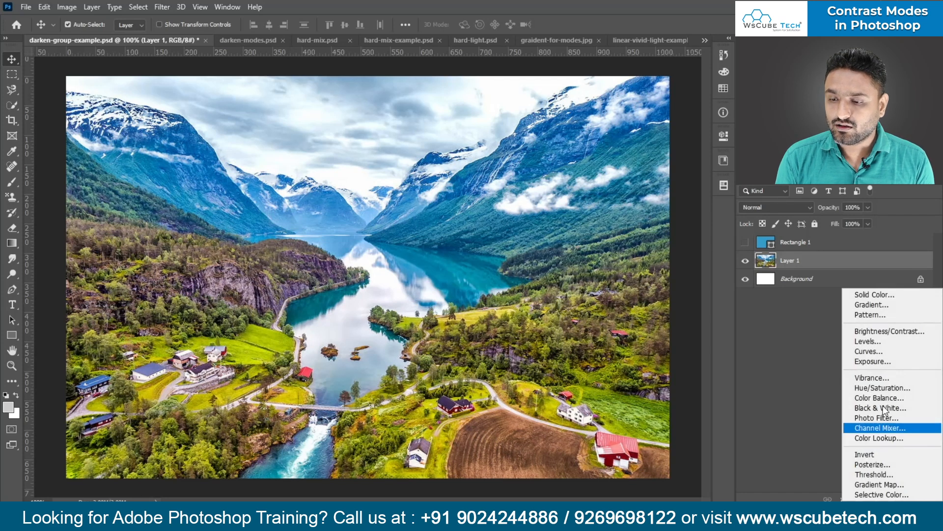
{"action": "left_click", "coordinate": [878, 352]}
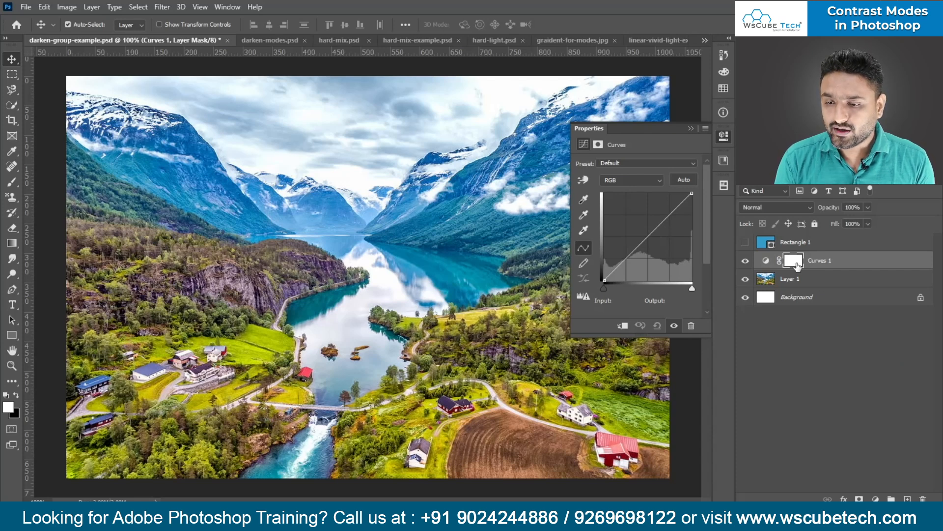
{"action": "left_click", "coordinate": [776, 207]}
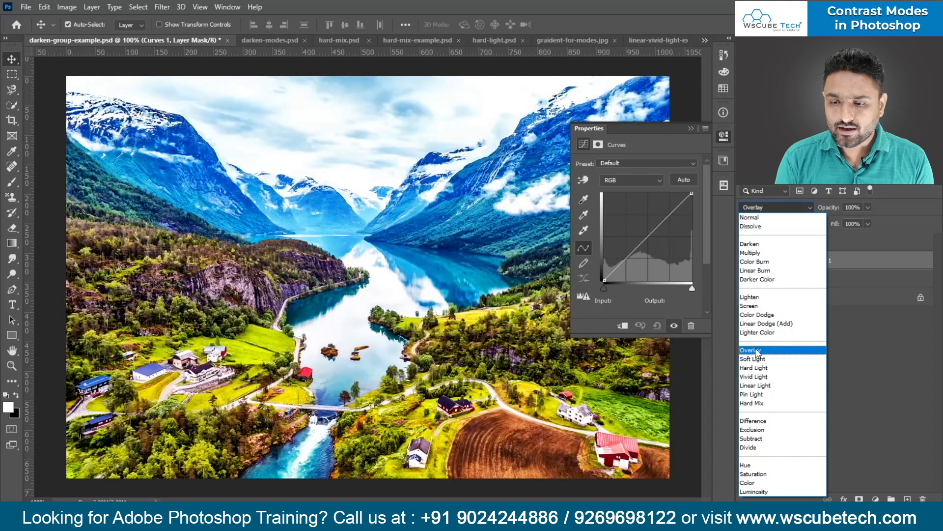
{"action": "left_click", "coordinate": [757, 351]}
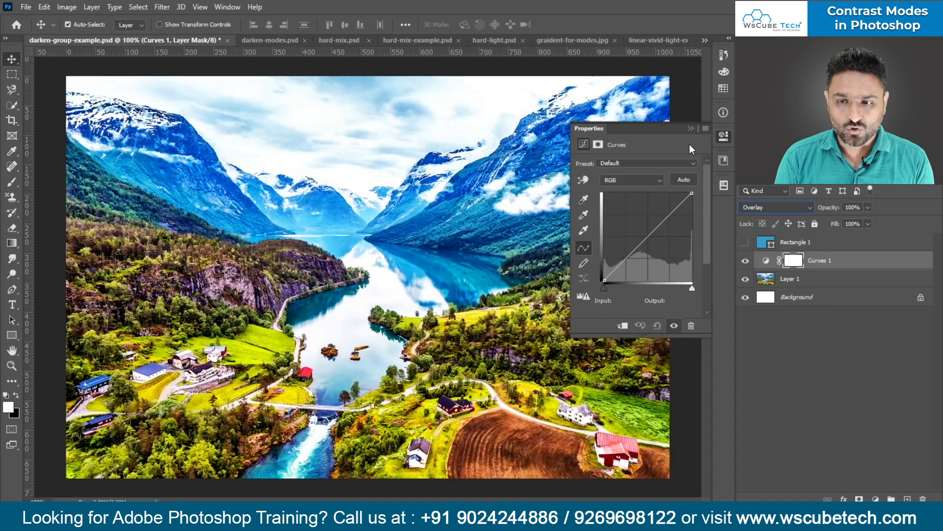
{"action": "left_click", "coordinate": [691, 129]}
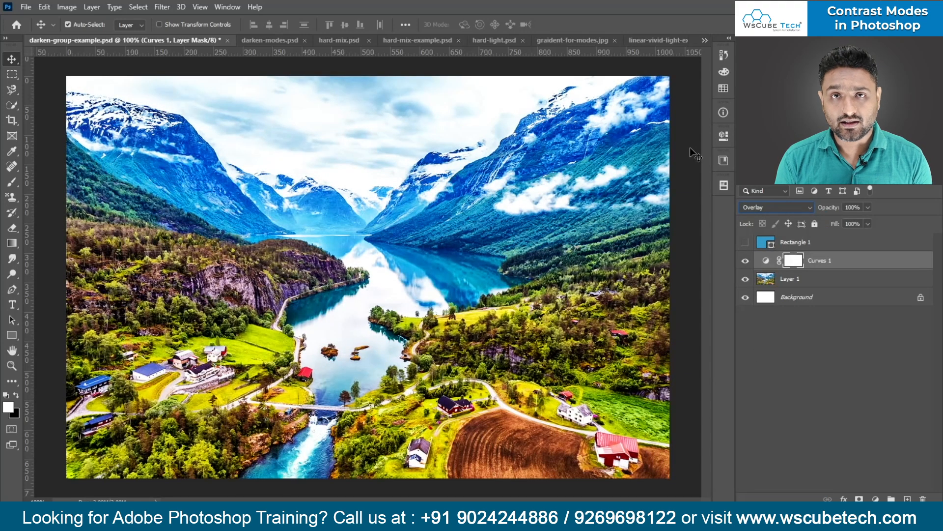
Step: Compare the photo with the Curves 1 layer hidden and shown, leaving the adjustment layer visible and selected
{"action": "left_click", "coordinate": [760, 280]}
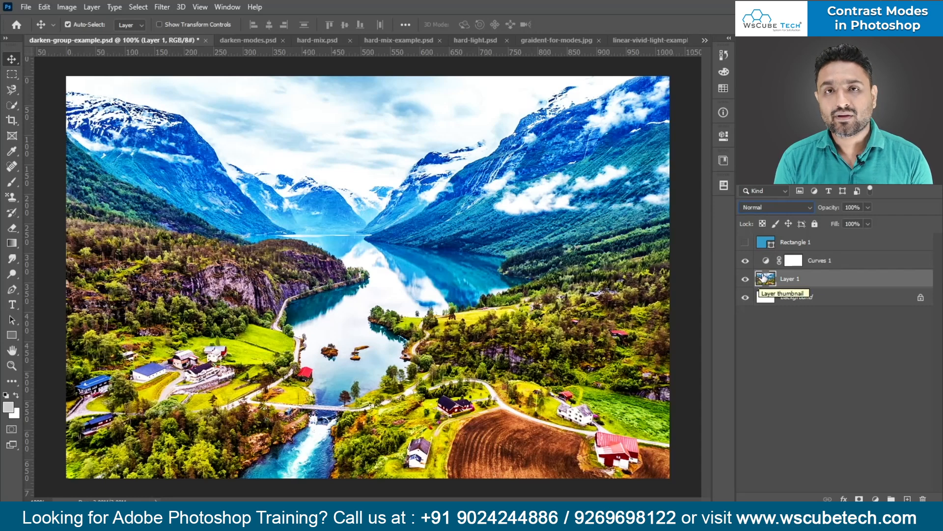
{"action": "left_click", "coordinate": [768, 261]}
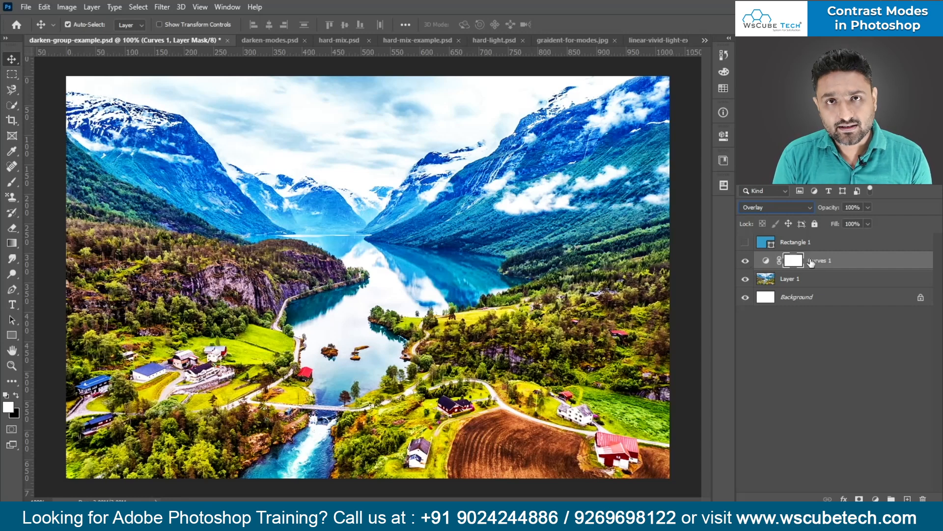
{"action": "left_click", "coordinate": [759, 279]}
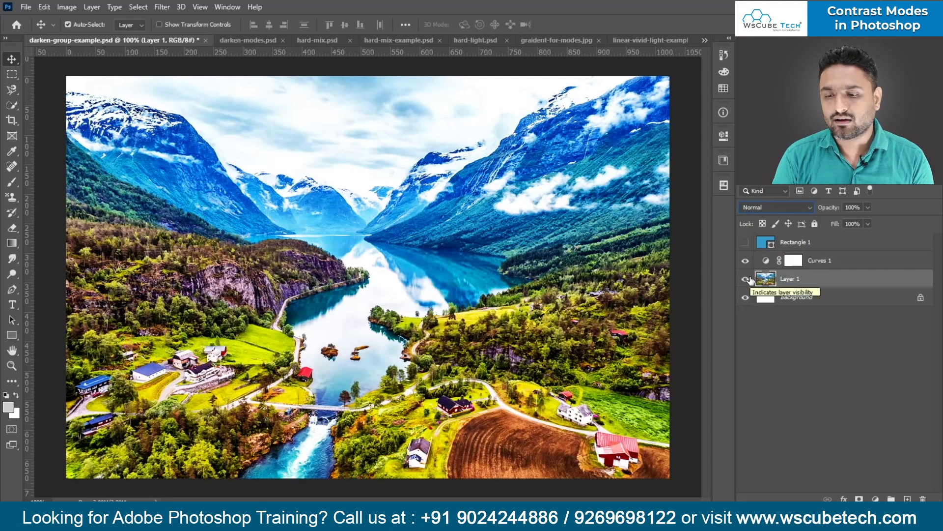
{"action": "left_click", "coordinate": [745, 260]}
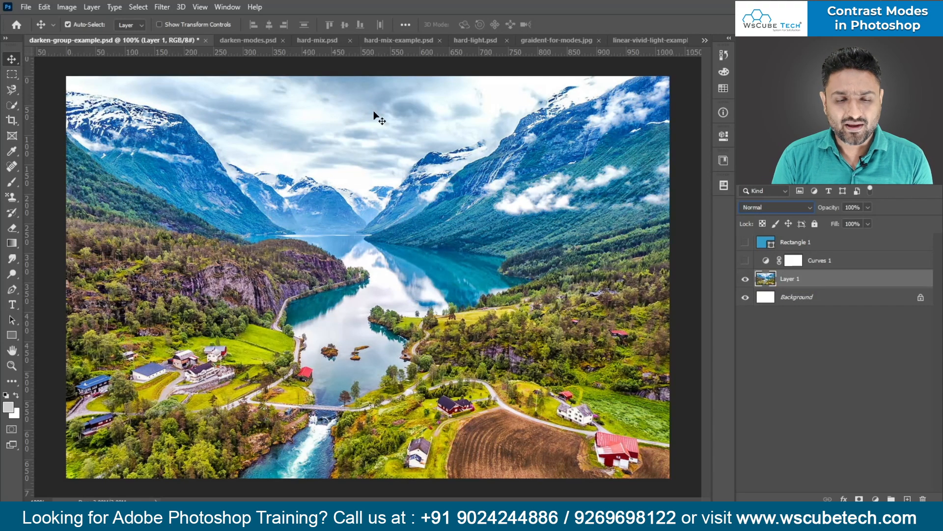
{"action": "left_click", "coordinate": [746, 261]}
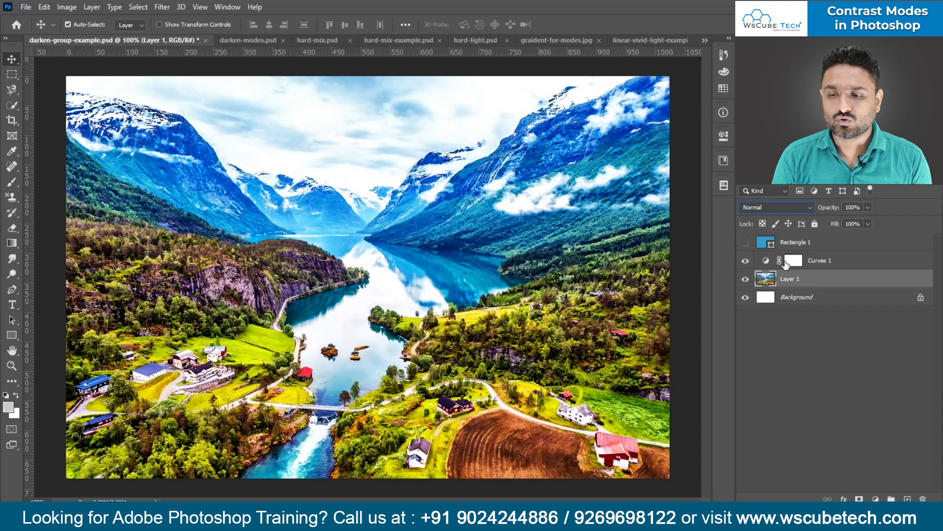
{"action": "left_click", "coordinate": [776, 266]}
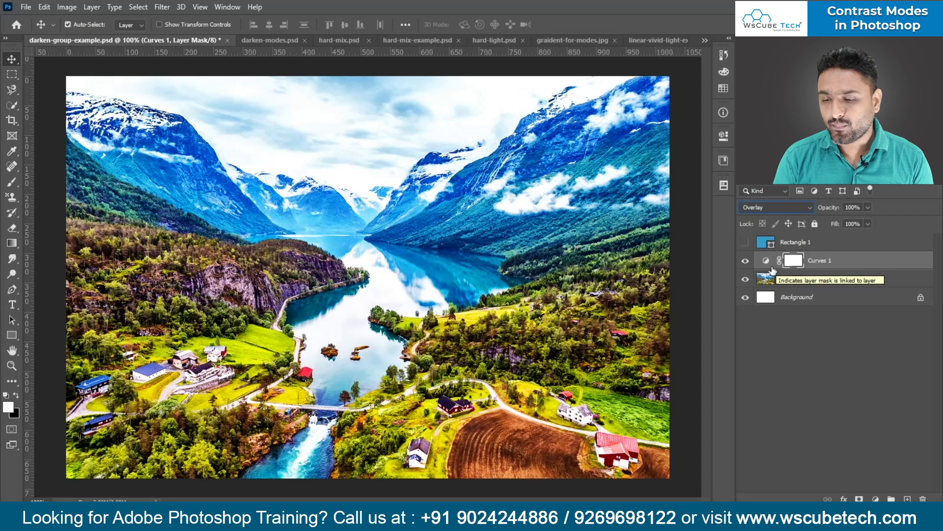
{"action": "left_click", "coordinate": [877, 498]}
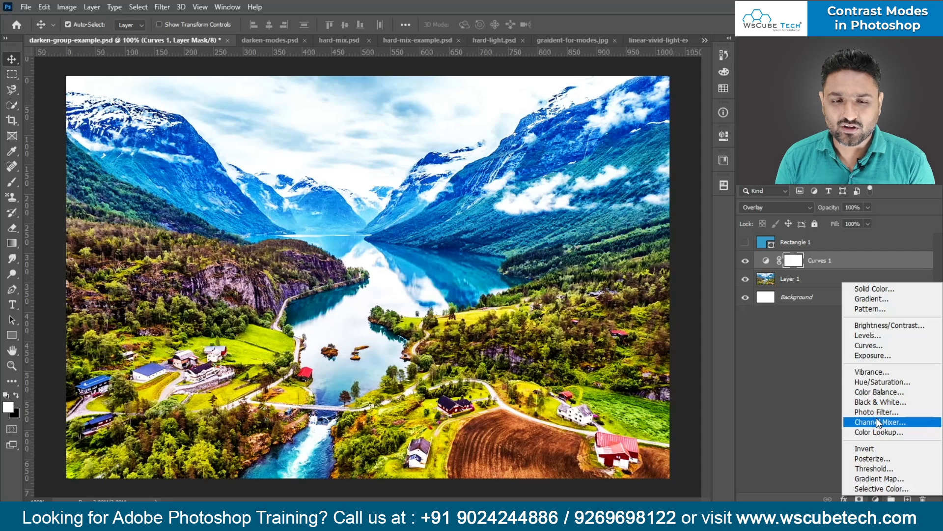
{"action": "left_click", "coordinate": [807, 400]}
{"action": "left_click", "coordinate": [875, 499]}
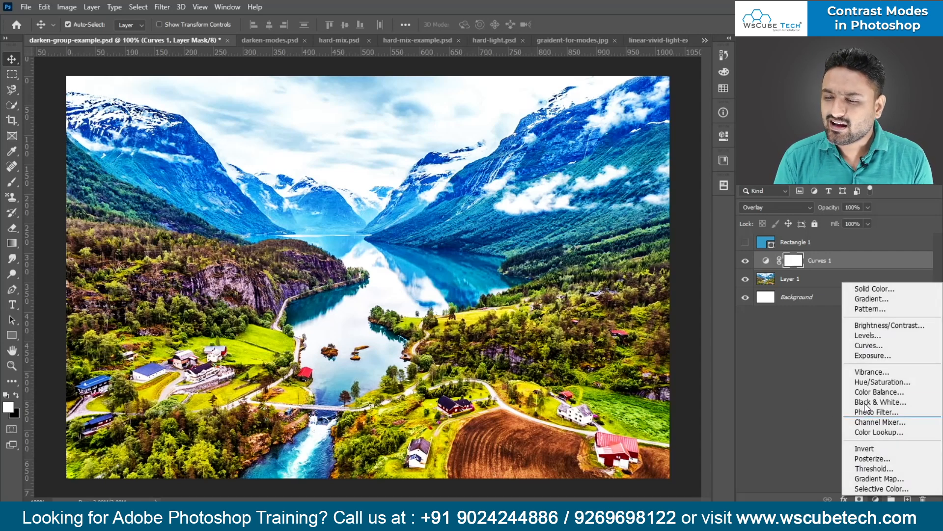
{"action": "left_click", "coordinate": [811, 363]}
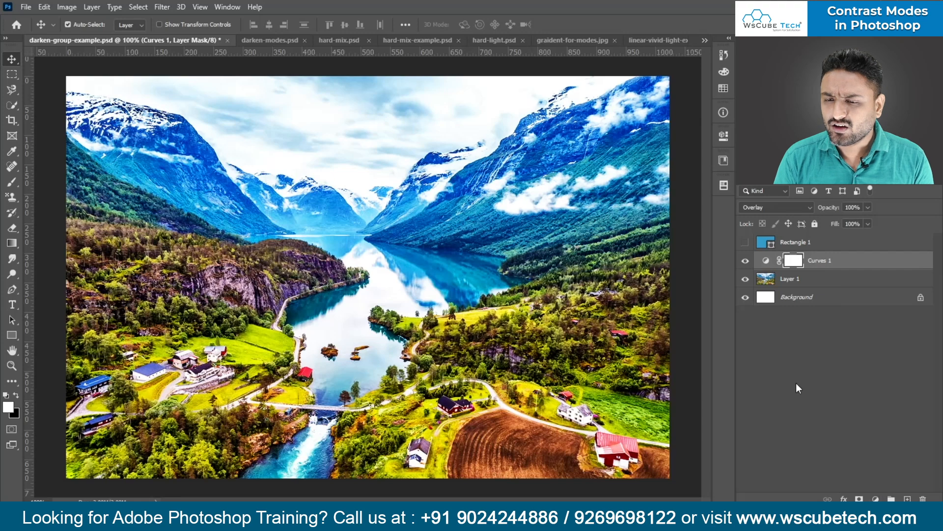
{"action": "left_click", "coordinate": [784, 207]}
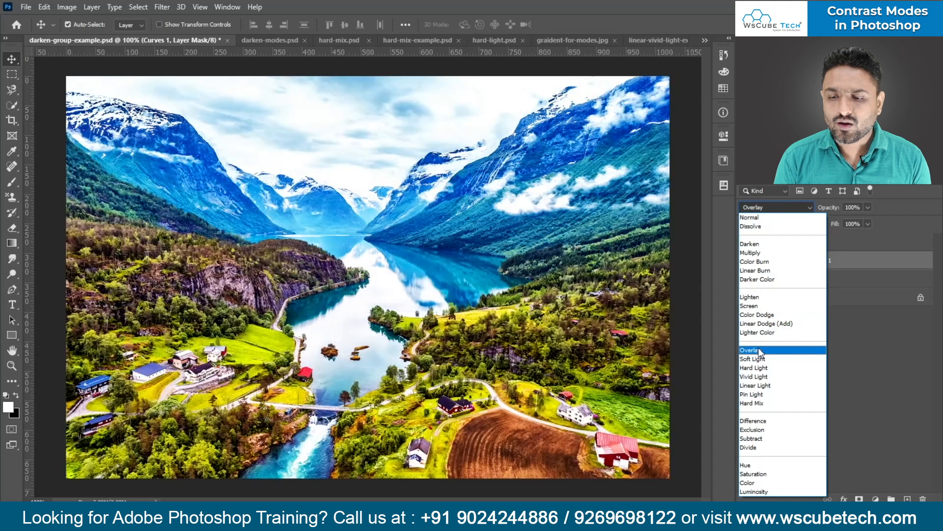
{"action": "left_click", "coordinate": [759, 352]}
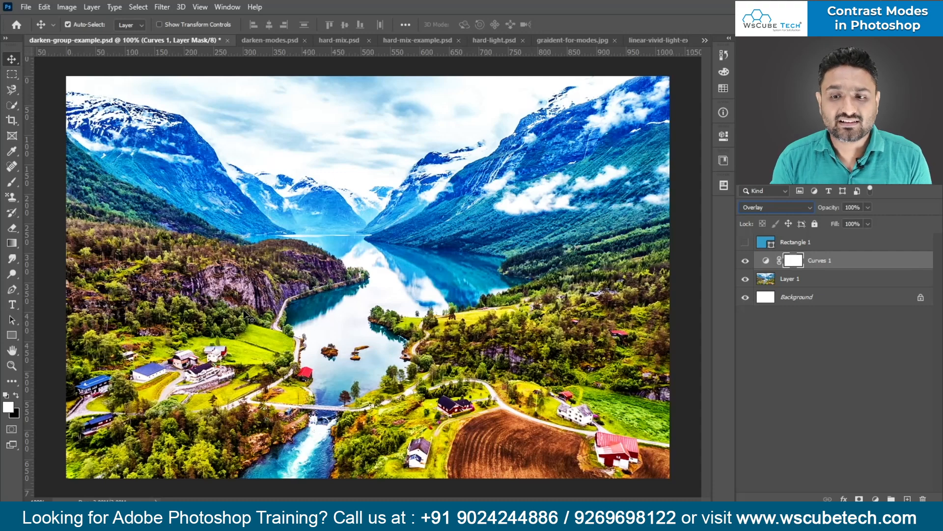
Step: Toggle the Overlay-blended Curves 1 layer's visibility repeatedly to examine its effect on the landscape, leaving it shown
{"action": "left_click", "coordinate": [744, 261]}
{"action": "left_click", "coordinate": [743, 263]}
{"action": "left_click", "coordinate": [743, 264]}
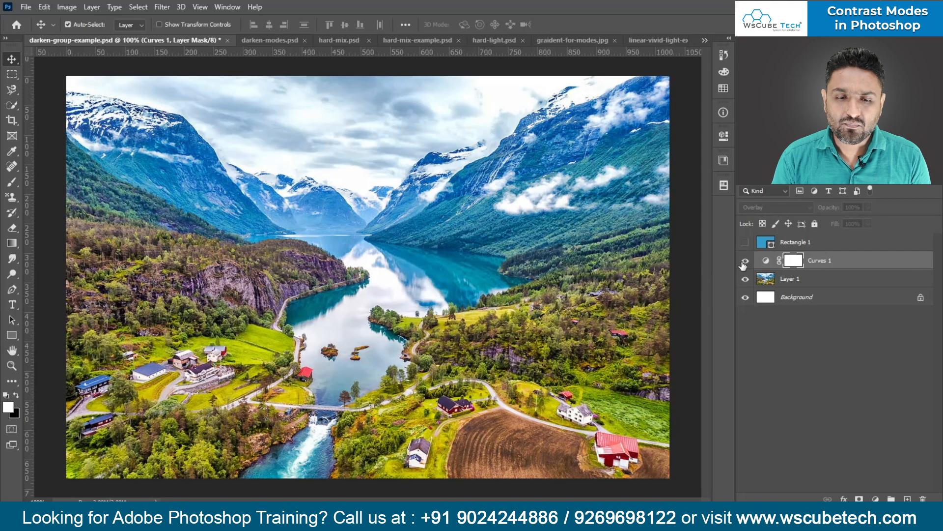
{"action": "left_click", "coordinate": [743, 264]}
{"action": "left_click", "coordinate": [743, 264]}
{"action": "left_click", "coordinate": [743, 264]}
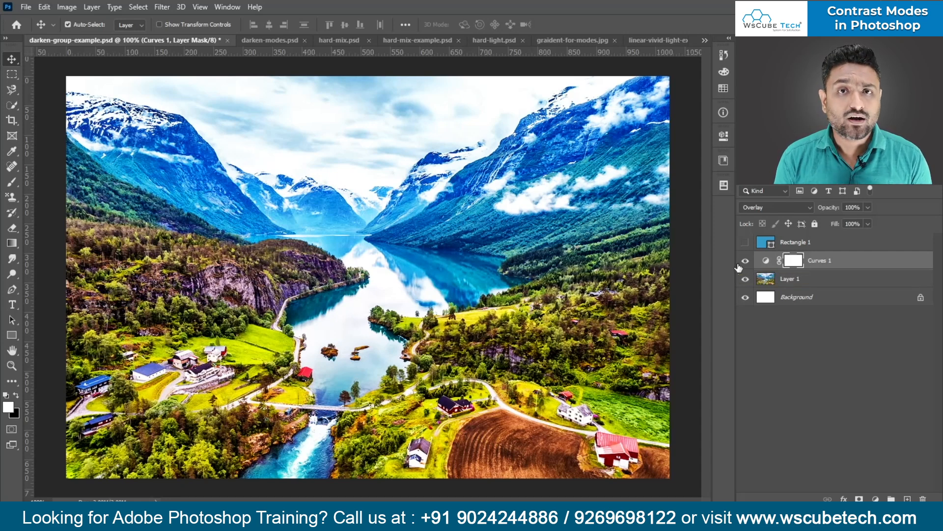
Step: Change the Curves 1 layer's blend mode to Soft Light, previewing stronger modes such as Linear Light for comparison
{"action": "left_click", "coordinate": [765, 206]}
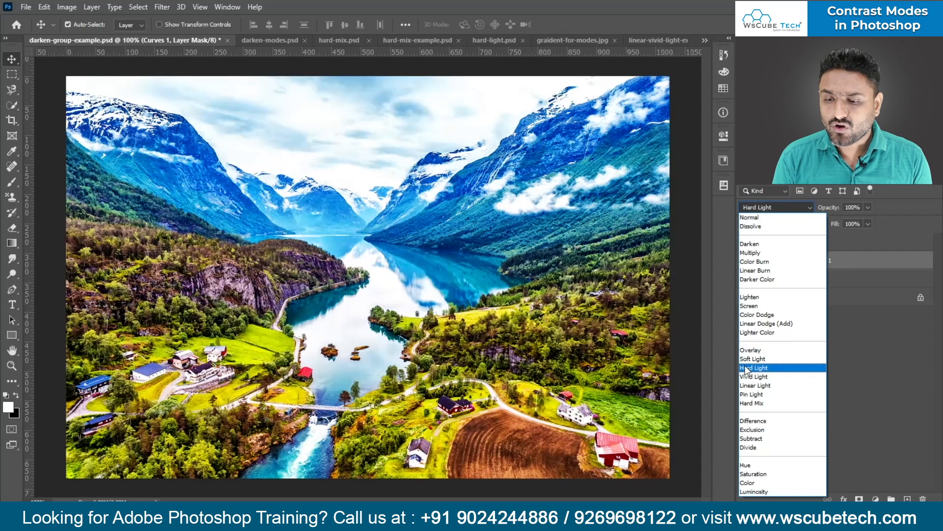
{"action": "left_click", "coordinate": [750, 359]}
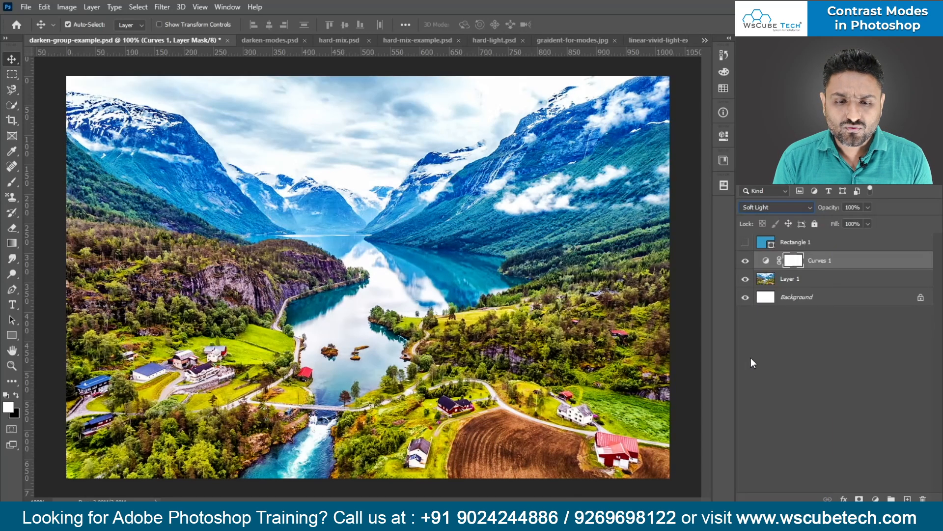
{"action": "left_click", "coordinate": [767, 209]}
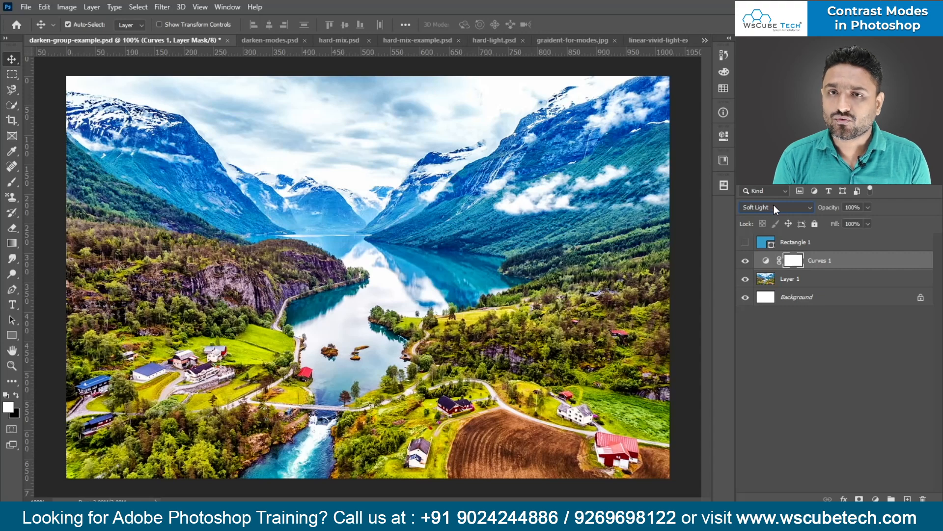
{"action": "left_click", "coordinate": [757, 210]}
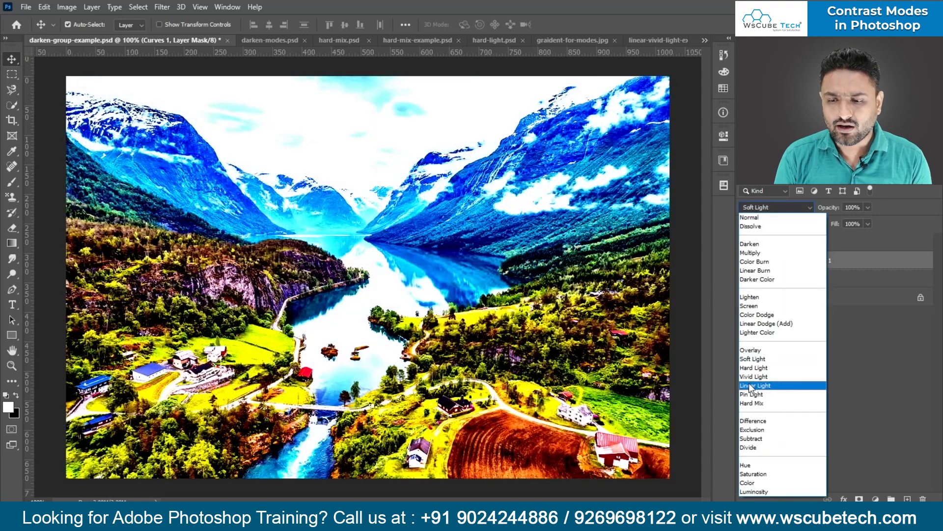
{"action": "left_click", "coordinate": [755, 359]}
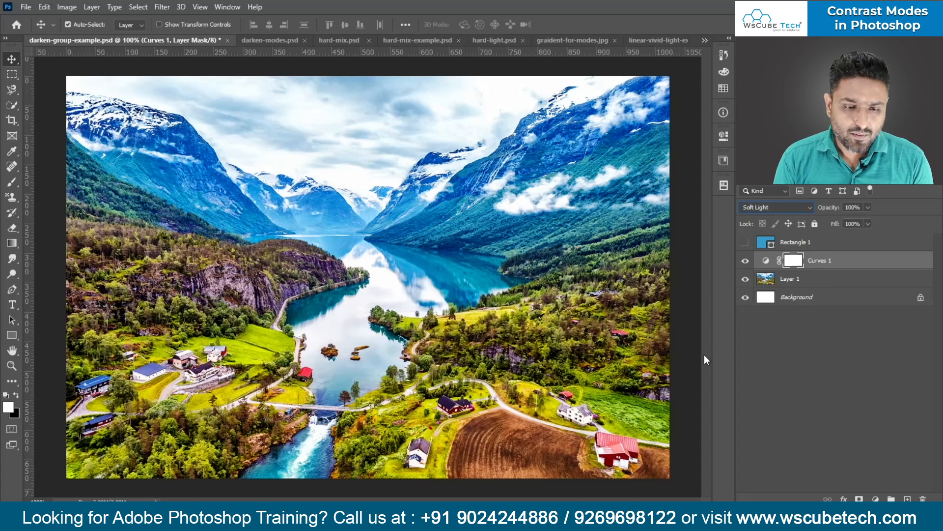
{"action": "left_click", "coordinate": [769, 209]}
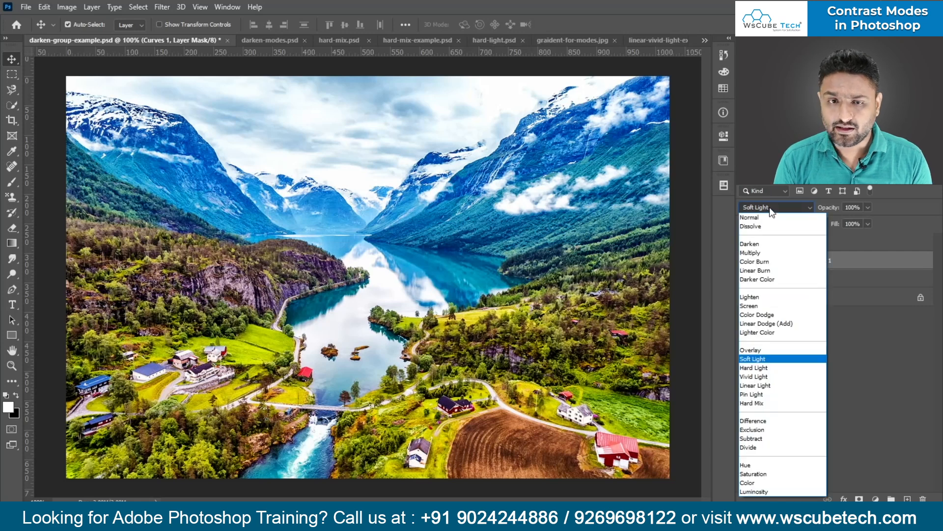
{"action": "left_click", "coordinate": [771, 210]}
Step: Switch to hard-light.psd and duplicate the portrait photo layer, Layer 1
{"action": "left_click", "coordinate": [490, 40]}
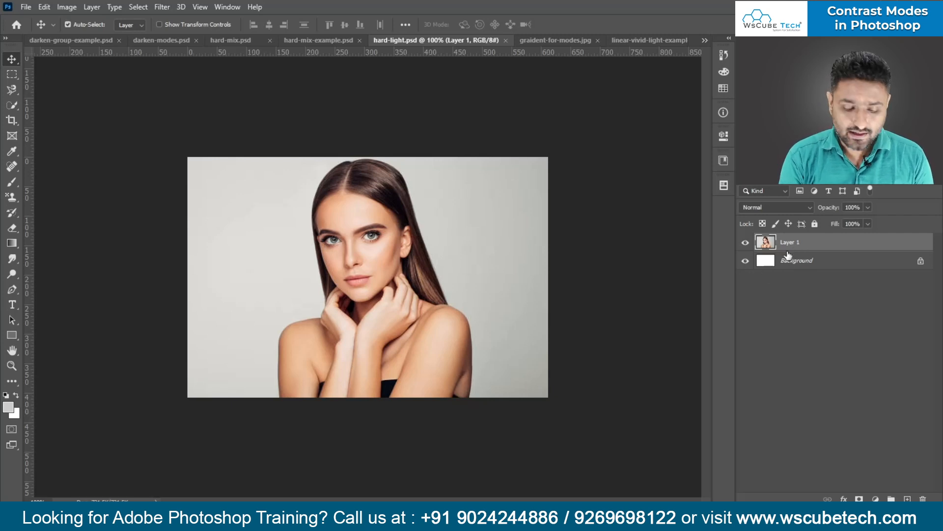
{"action": "key", "text": "ctrl+j"}
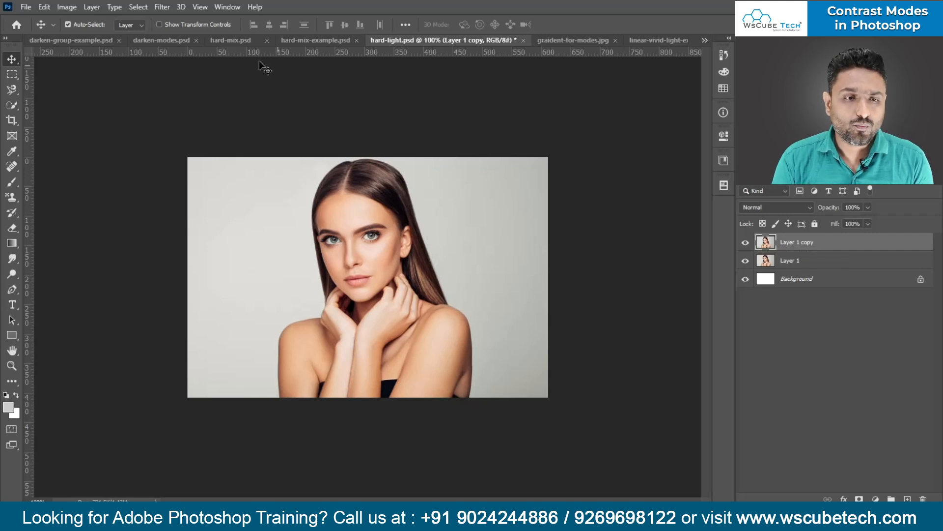
Step: Apply a Gaussian Blur with a radius of 40.1 pixels to the duplicated portrait layer
{"action": "left_click", "coordinate": [162, 7]}
{"action": "mouse_move", "coordinate": [212, 138]}
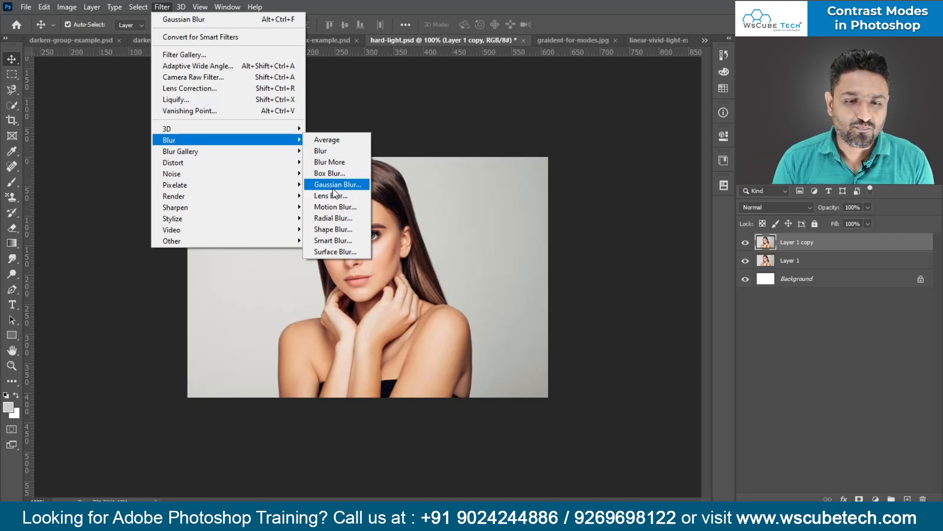
{"action": "left_click", "coordinate": [346, 182]}
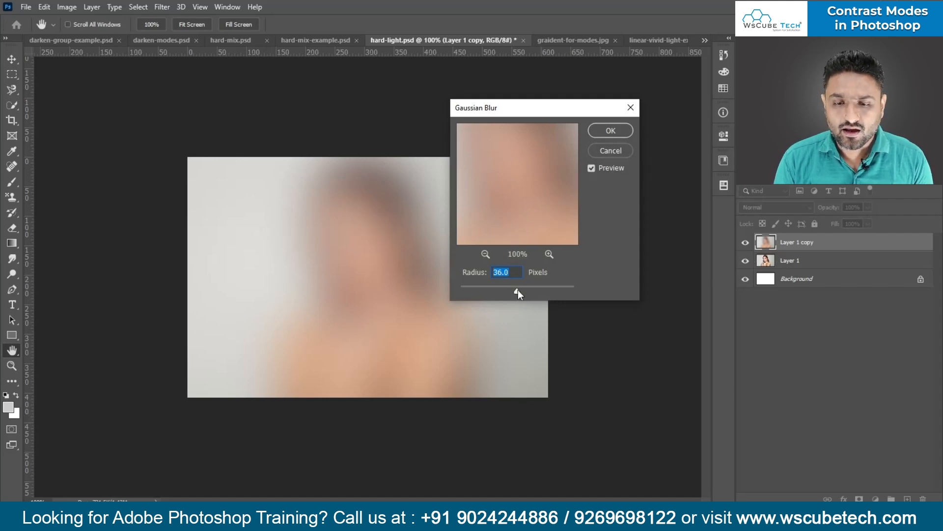
{"action": "mouse_move", "coordinate": [537, 289]}
{"action": "left_mouse_down"}
{"action": "mouse_move", "coordinate": [556, 289]}
{"action": "mouse_move", "coordinate": [499, 285]}
{"action": "mouse_move", "coordinate": [526, 283]}
{"action": "mouse_move", "coordinate": [519, 290]}
{"action": "mouse_move", "coordinate": [532, 294]}
{"action": "mouse_move", "coordinate": [521, 292]}
{"action": "left_mouse_up"}
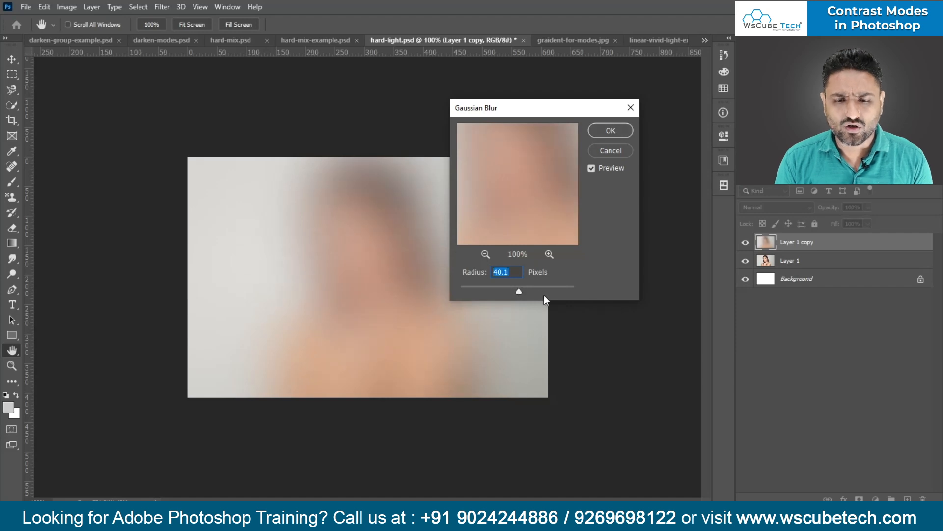
{"action": "left_click", "coordinate": [605, 132]}
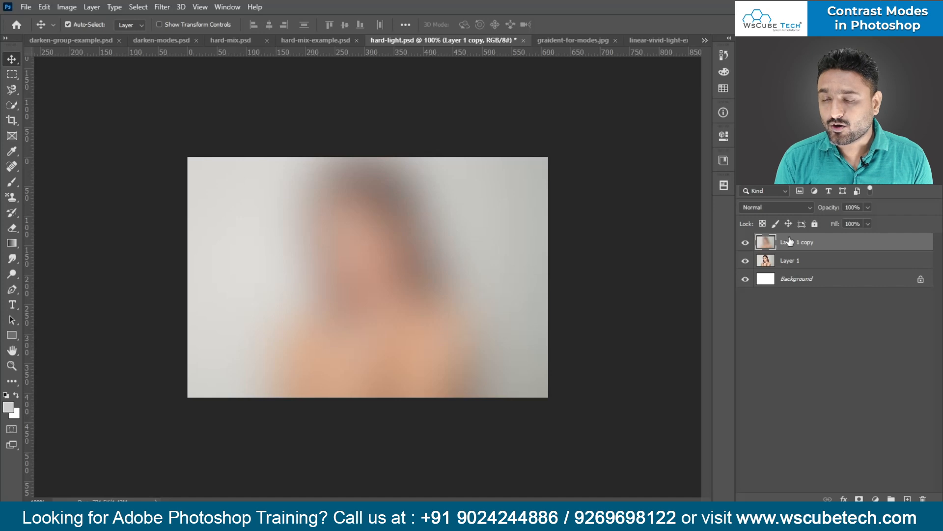
Step: Blend the blurred Layer 1 copy in Hard Light, compare it hidden and shown, and reduce its Fill to 51%
{"action": "left_click", "coordinate": [748, 205]}
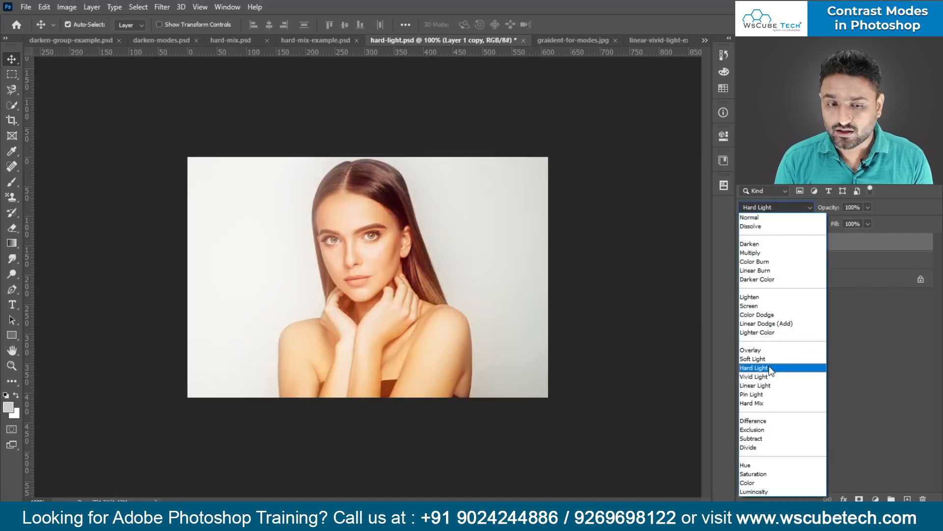
{"action": "left_click", "coordinate": [767, 367]}
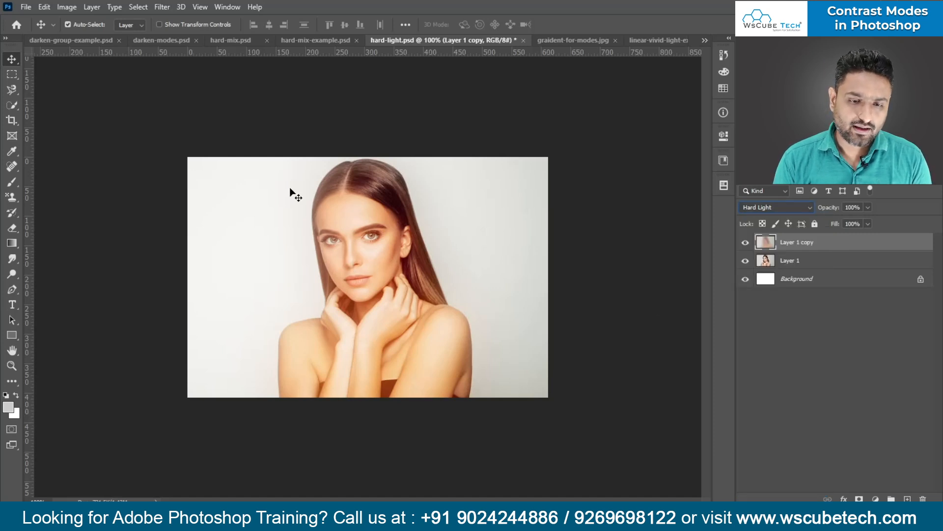
{"action": "left_click", "coordinate": [745, 241]}
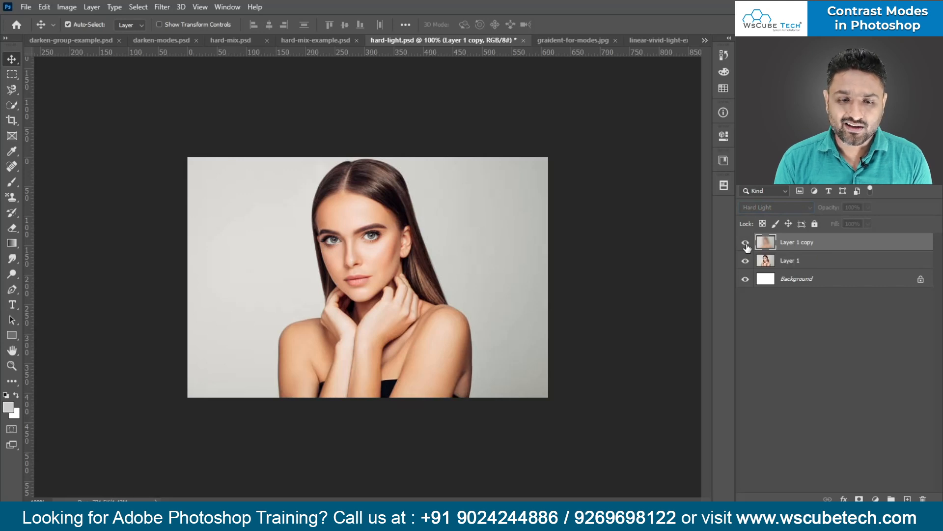
{"action": "left_click", "coordinate": [745, 241]}
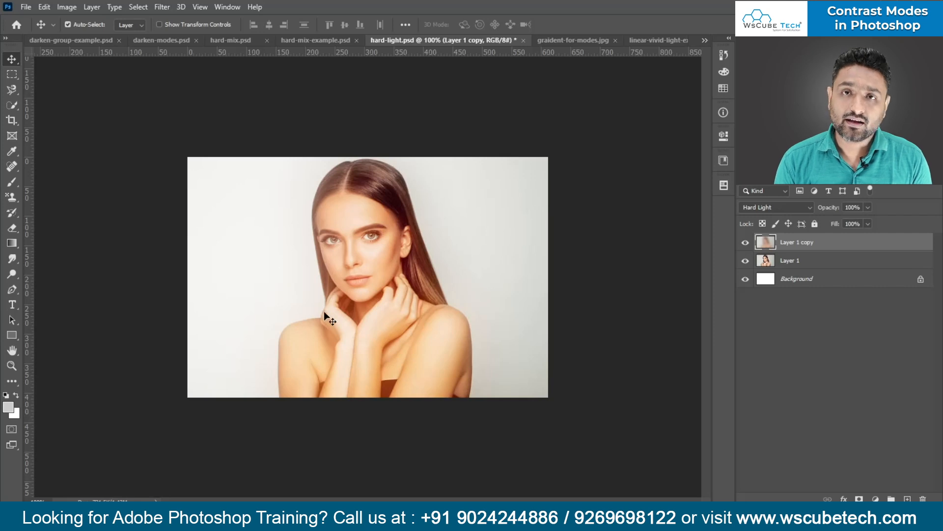
{"action": "left_click_drag", "start_coordinate": [838, 225], "coordinate": [831, 228]}
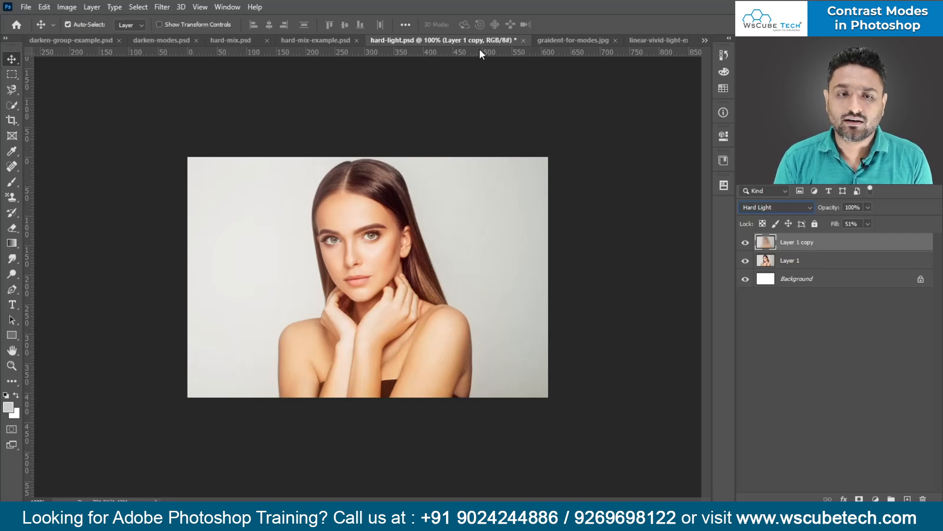
Step: Switch to the linear-vivid-light-example.psd document
{"action": "left_click", "coordinate": [783, 208]}
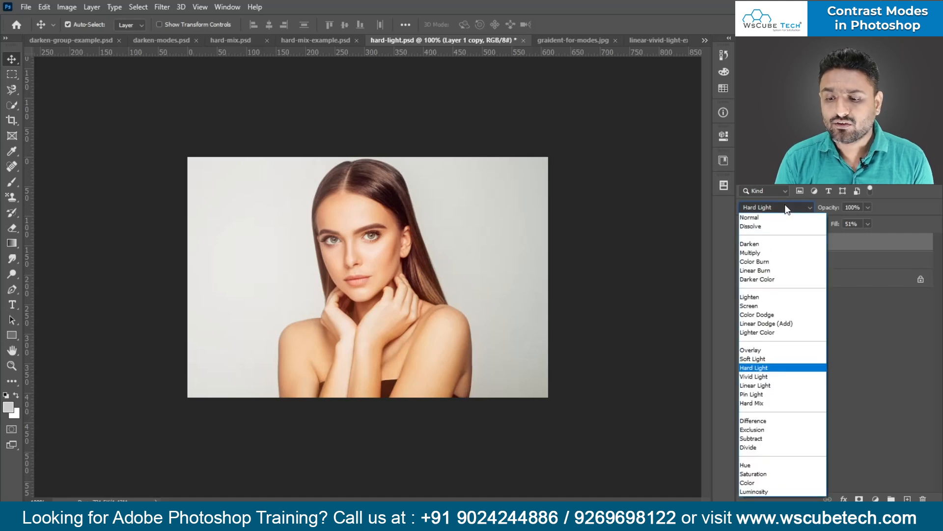
{"action": "left_click", "coordinate": [660, 35]}
{"action": "left_click", "coordinate": [653, 43]}
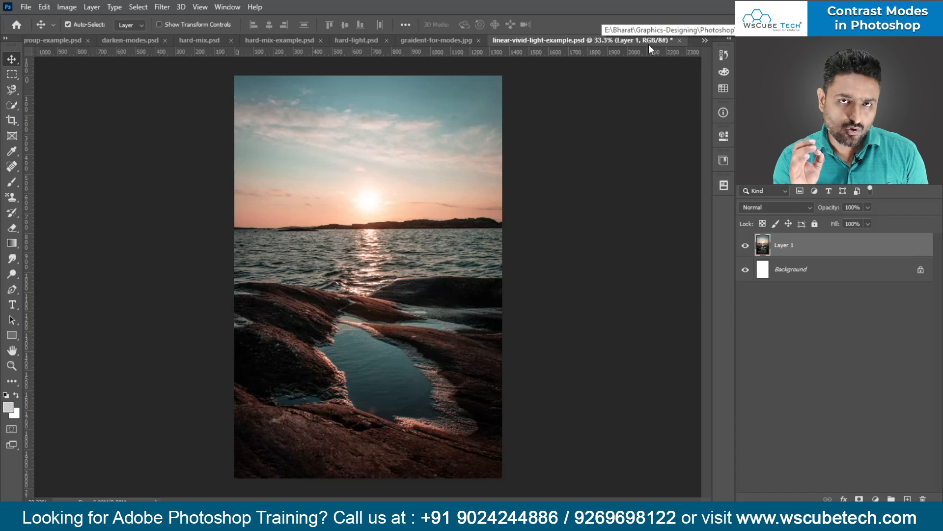
Step: Create a new document 500 pixels wide and 500 pixels high at 72 pixels/inch
{"action": "key", "text": "ctrl+n"}
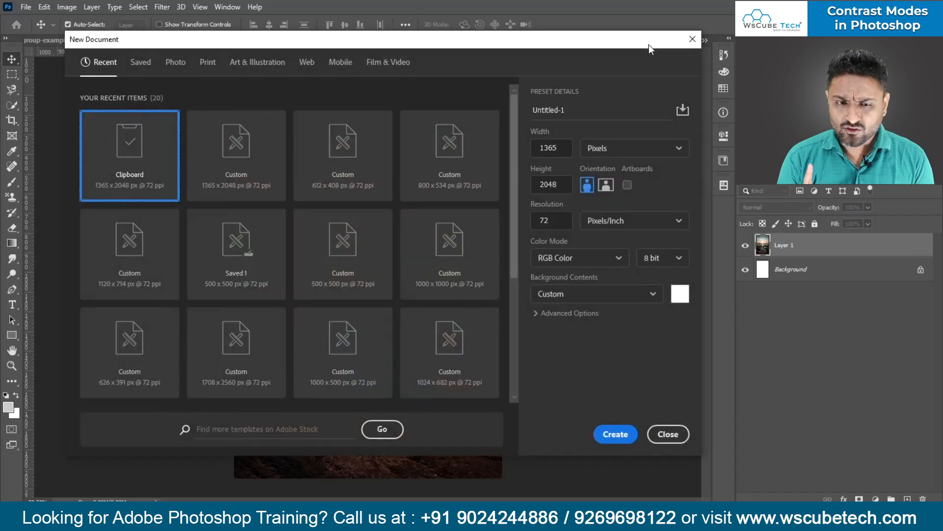
{"action": "double_click", "coordinate": [558, 150]}
{"action": "type", "text": "500"}
{"action": "key", "text": "Tab"}
{"action": "type", "text": "5"}
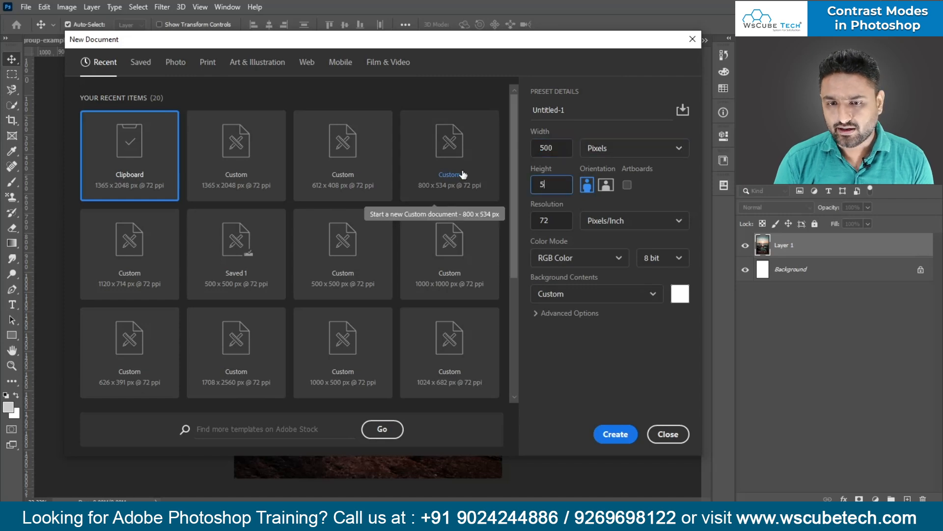
{"action": "key", "text": "Return"}
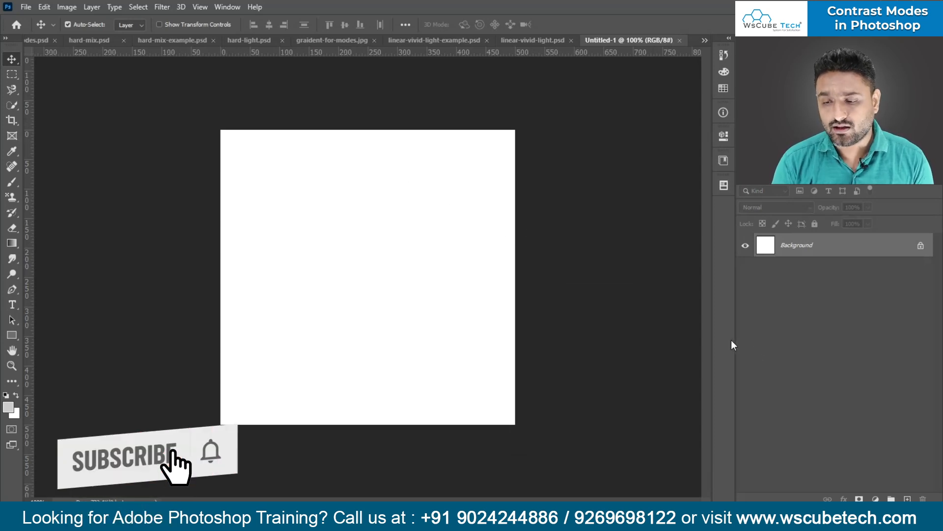
Step: Add a Gradient fill layer above the Background using the black-to-white preset from the Basics group
{"action": "left_click", "coordinate": [875, 498]}
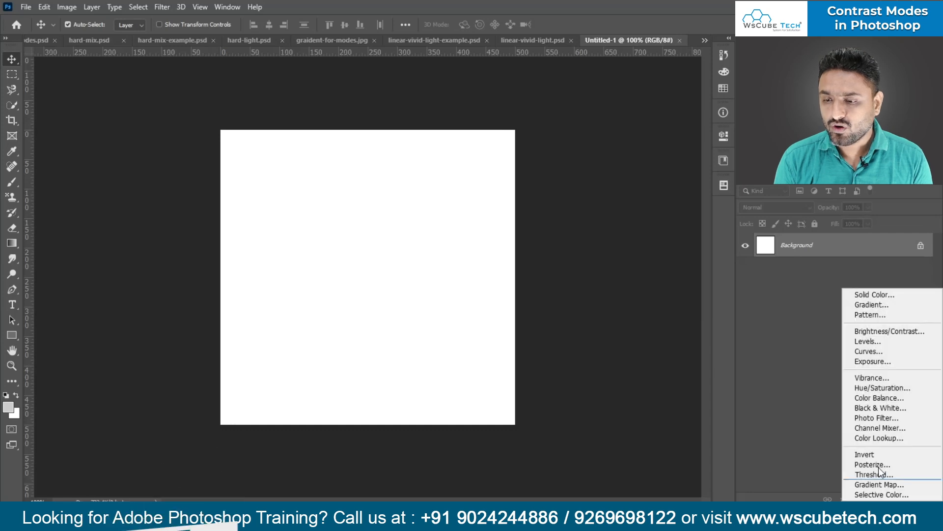
{"action": "left_click", "coordinate": [886, 307]}
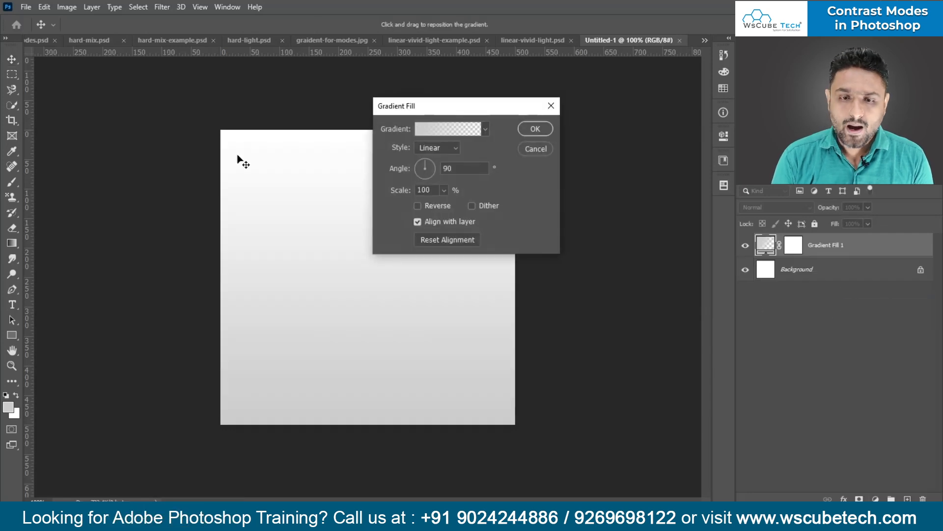
{"action": "left_click", "coordinate": [482, 130]}
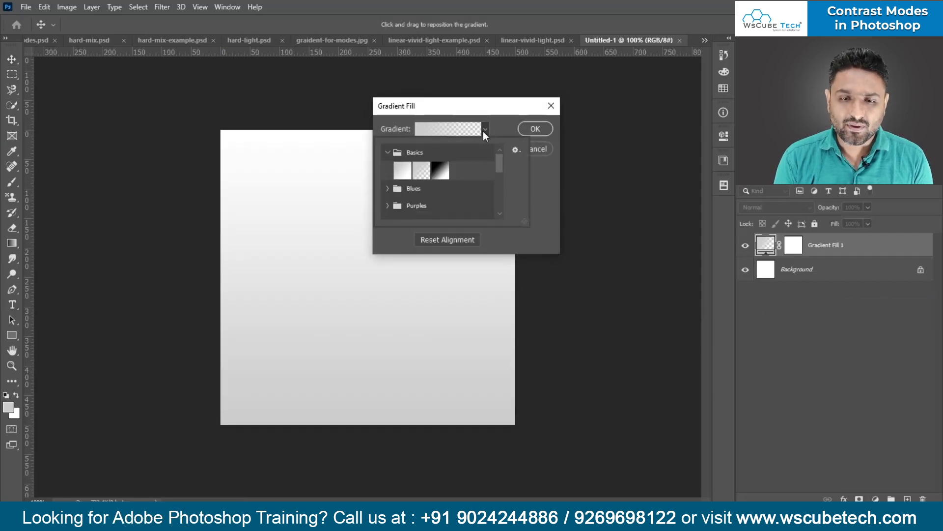
{"action": "left_click", "coordinate": [437, 172]}
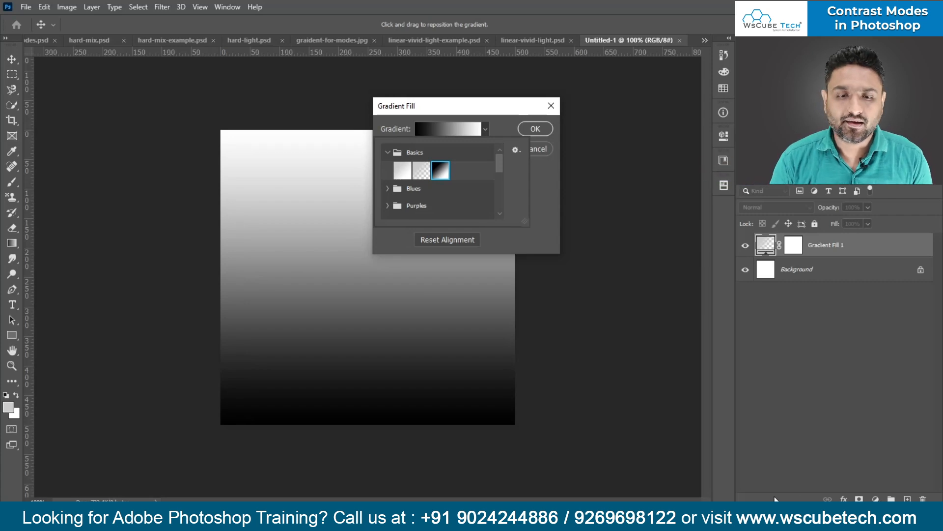
{"action": "left_click", "coordinate": [534, 129]}
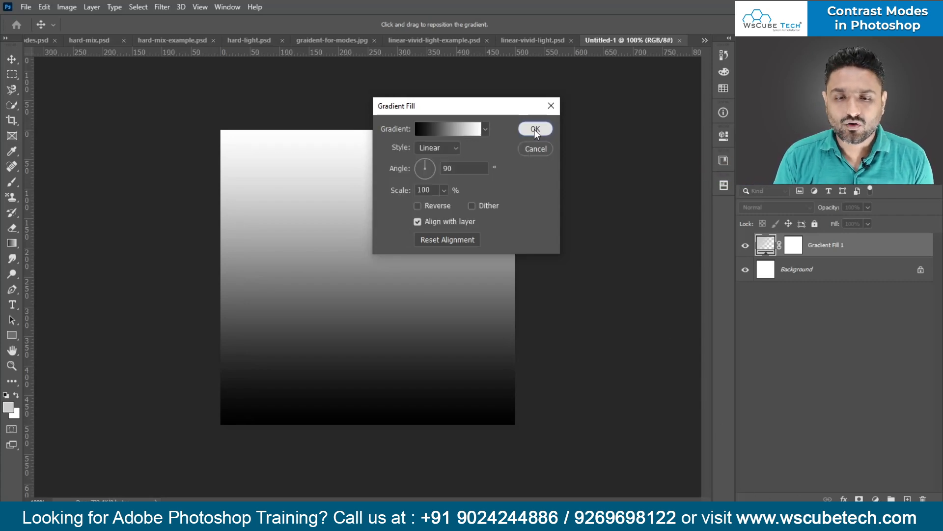
{"action": "left_click", "coordinate": [534, 129]}
Step: Set the angle of the Gradient Fill 1 layer's gradient to 180 degrees
{"action": "left_click", "coordinate": [875, 498]}
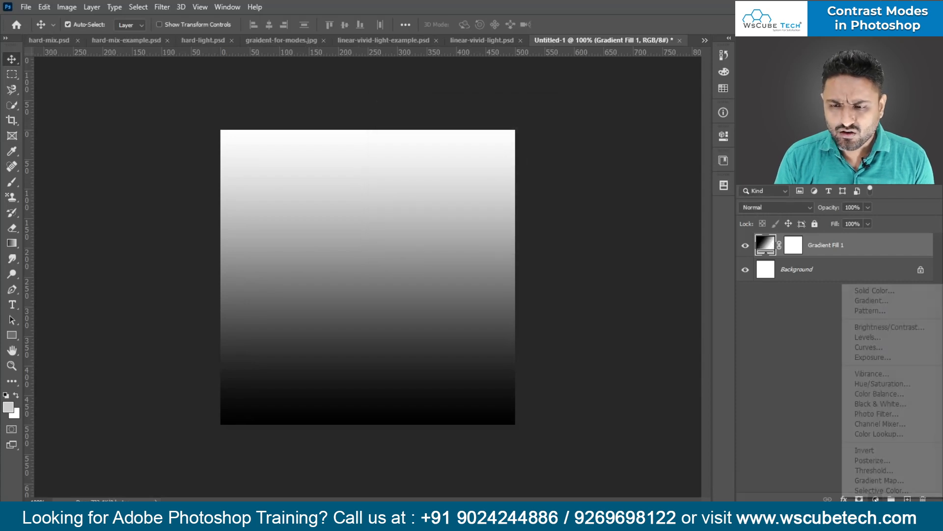
{"action": "left_click", "coordinate": [767, 250]}
{"action": "double_click", "coordinate": [765, 246]}
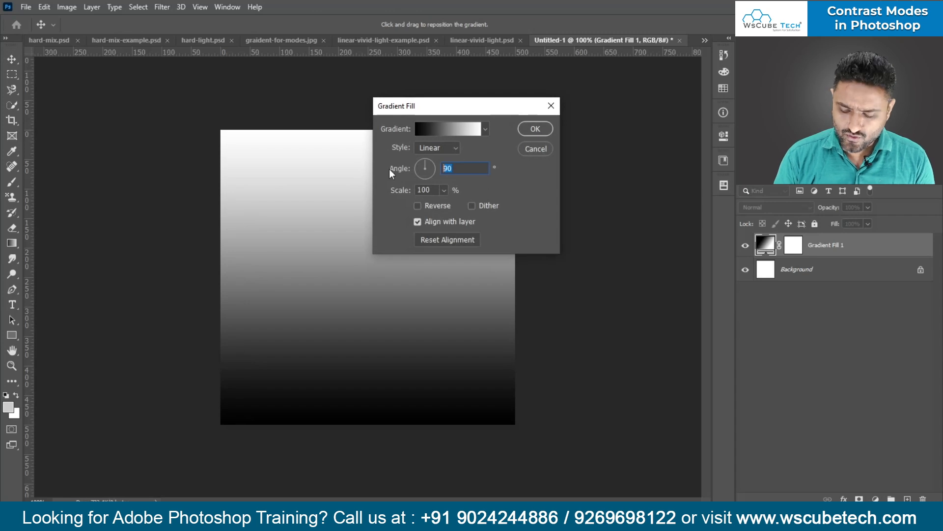
{"action": "type", "text": "180"}
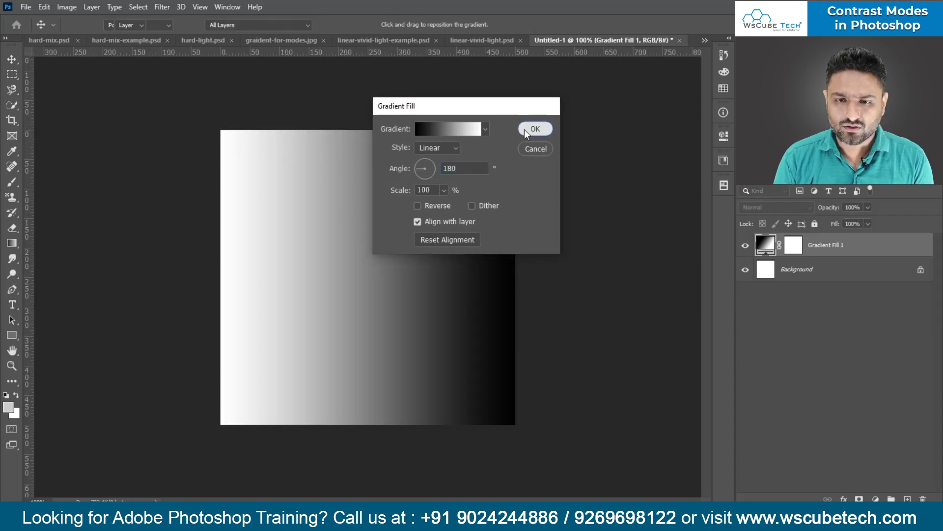
{"action": "left_click", "coordinate": [525, 128]}
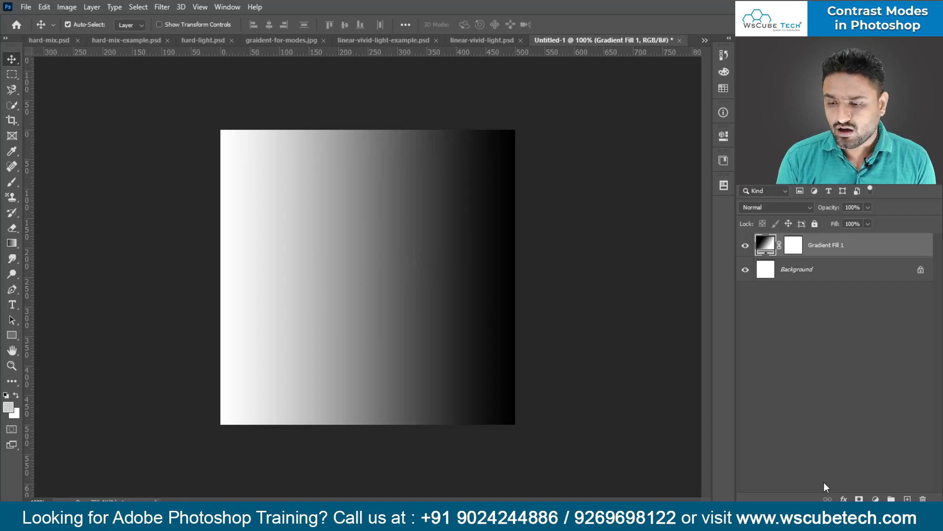
Step: Add a Solid Color fill layer above the gradient in dark red #800d0d, with brightness set to 50%
{"action": "left_click", "coordinate": [869, 498]}
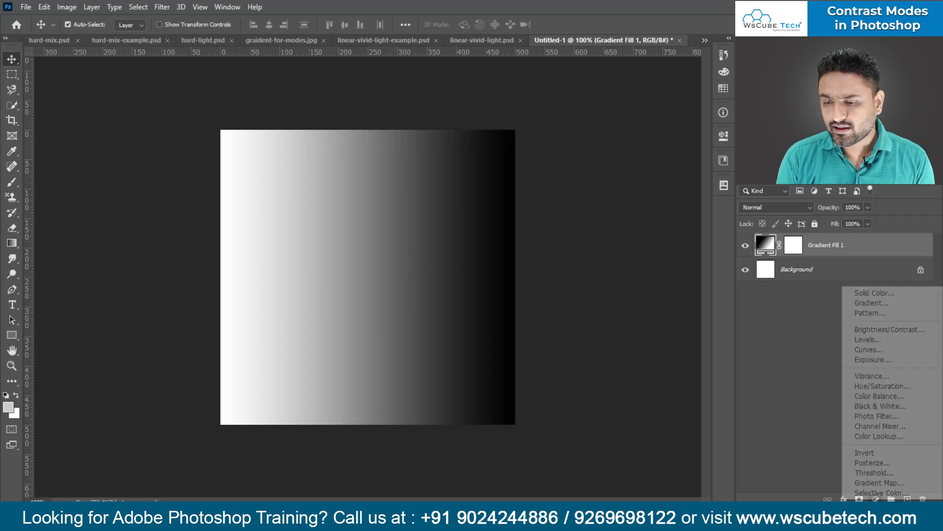
{"action": "left_click", "coordinate": [886, 294]}
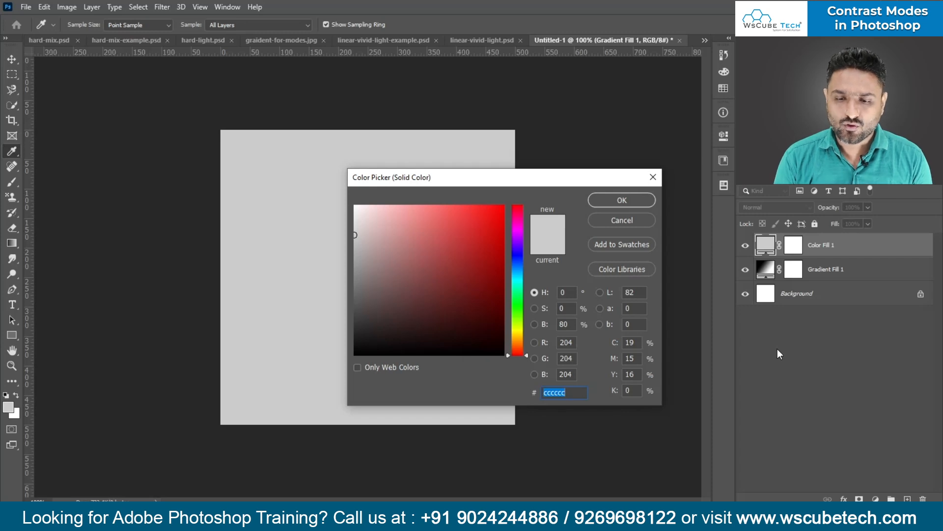
{"action": "mouse_move", "coordinate": [465, 259]}
{"action": "left_mouse_down"}
{"action": "mouse_move", "coordinate": [459, 237]}
{"action": "mouse_move", "coordinate": [436, 245]}
{"action": "mouse_move", "coordinate": [447, 260]}
{"action": "mouse_move", "coordinate": [460, 257]}
{"action": "left_mouse_up"}
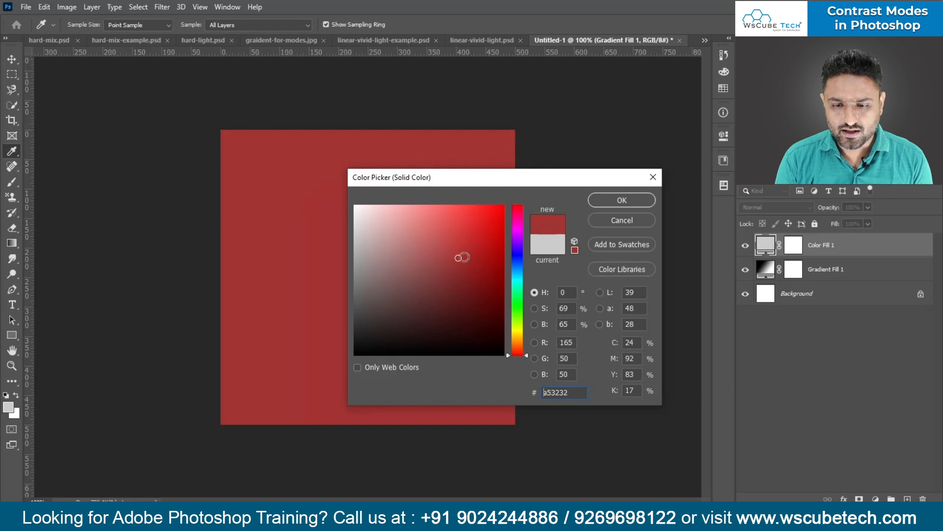
{"action": "type", "text": "50"}
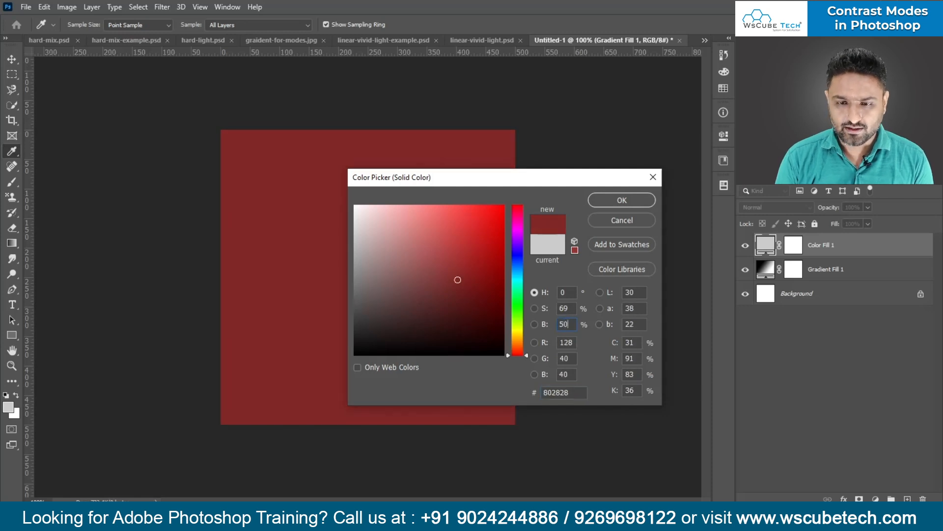
{"action": "left_click_drag", "start_coordinate": [481, 240], "coordinate": [489, 223]}
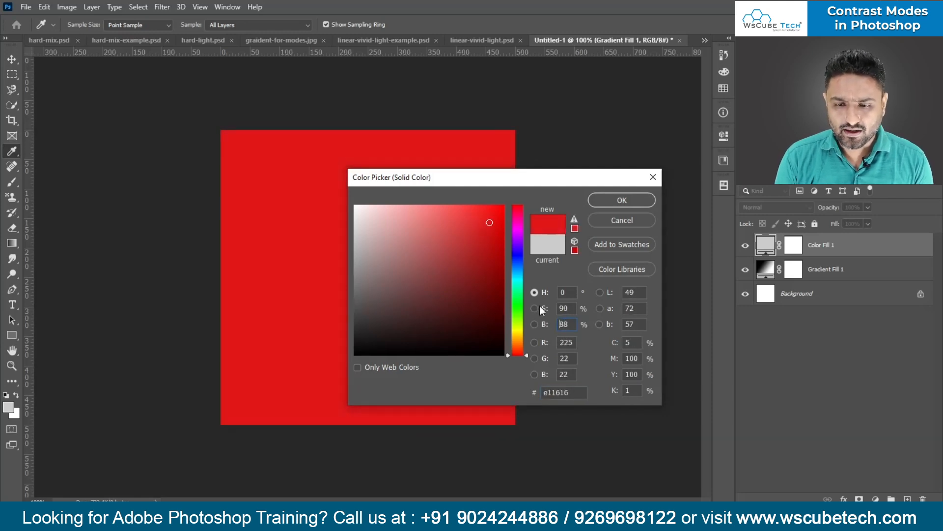
{"action": "type", "text": "50"}
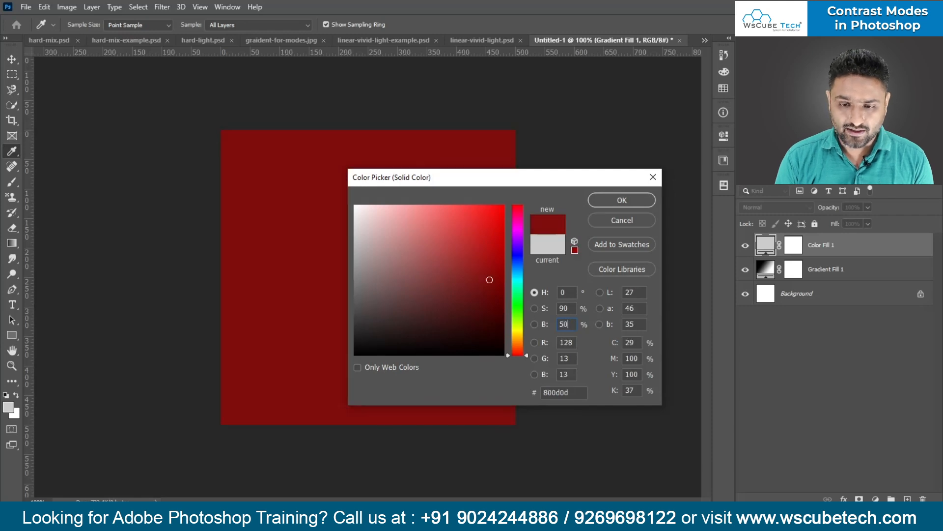
{"action": "left_click", "coordinate": [622, 200]}
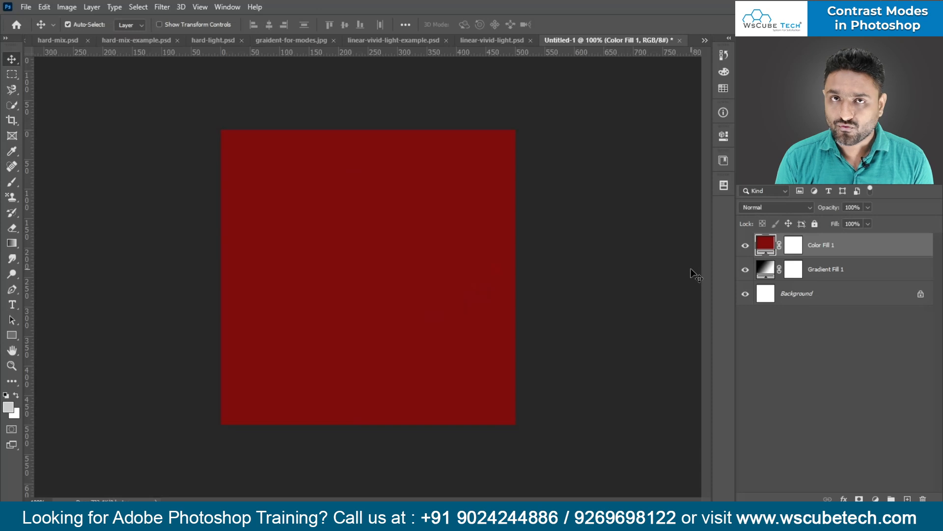
Step: Toggle Color Fill 1 to compare it with the gradient and set its blend mode to Vivid Light, previewing other modes
{"action": "left_click", "coordinate": [746, 249]}
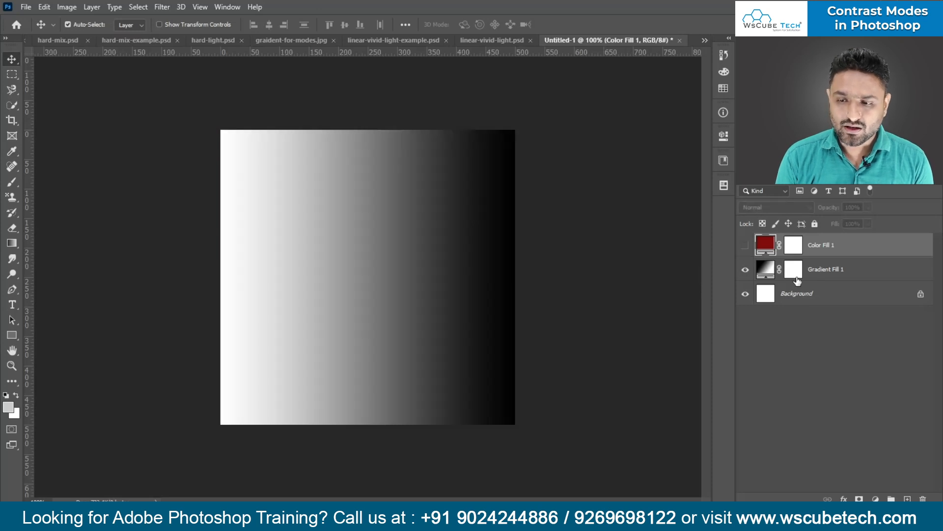
{"action": "left_click", "coordinate": [745, 245]}
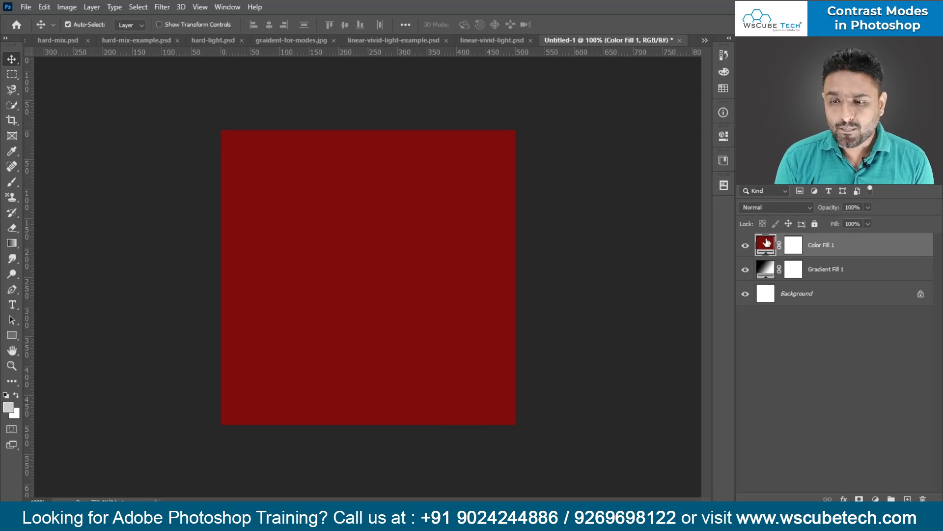
{"action": "left_click", "coordinate": [766, 208]}
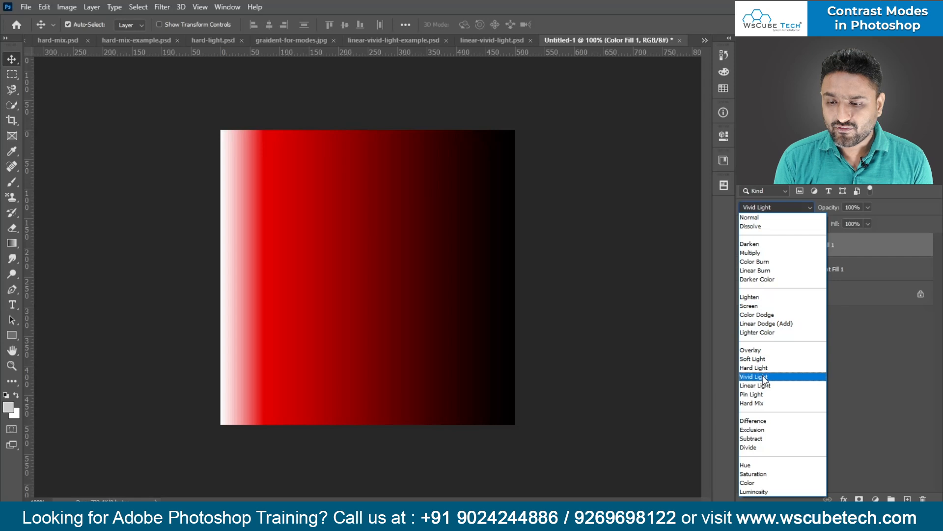
{"action": "left_click", "coordinate": [762, 376]}
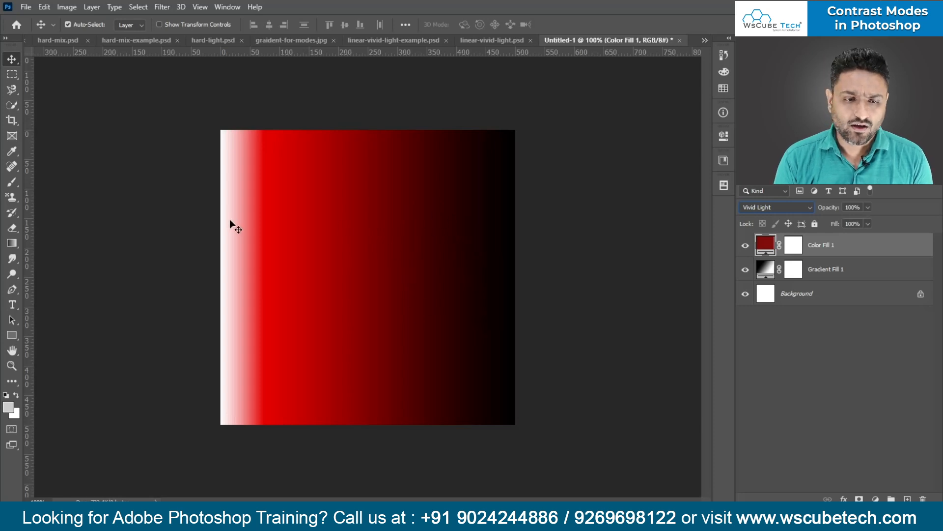
{"action": "left_click", "coordinate": [771, 206]}
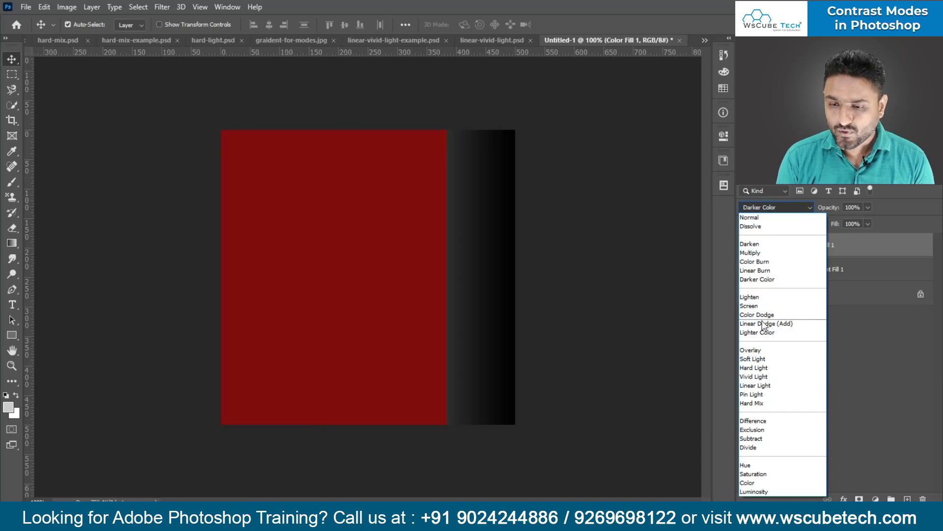
{"action": "left_click", "coordinate": [760, 376]}
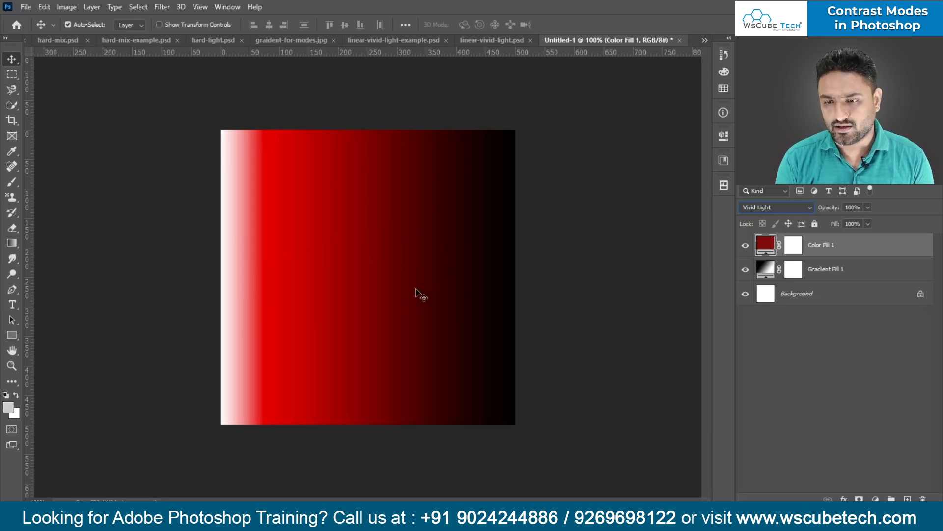
Step: Change the Color Fill 1 layer's blend mode to Linear Light and lower its Fill to 74%
{"action": "left_click", "coordinate": [774, 206]}
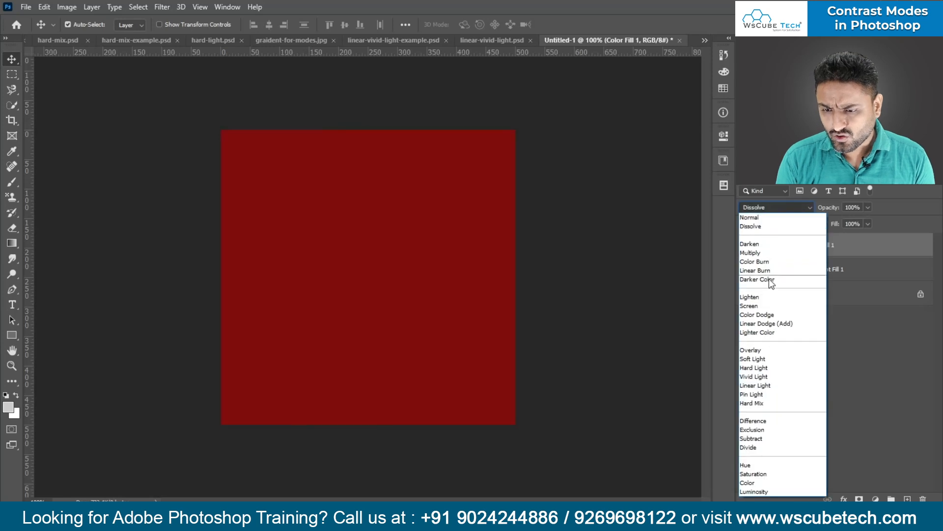
{"action": "left_click", "coordinate": [767, 386]}
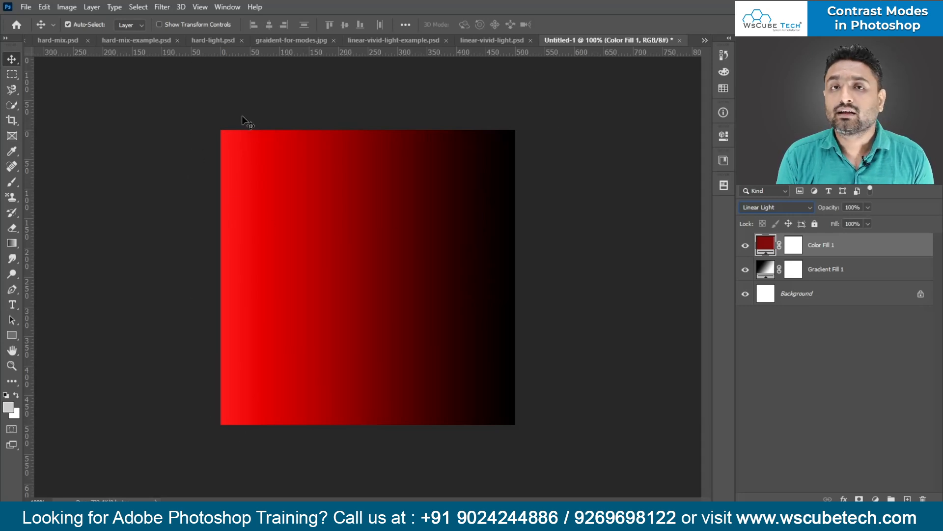
{"action": "left_click_drag", "start_coordinate": [838, 224], "coordinate": [822, 224]}
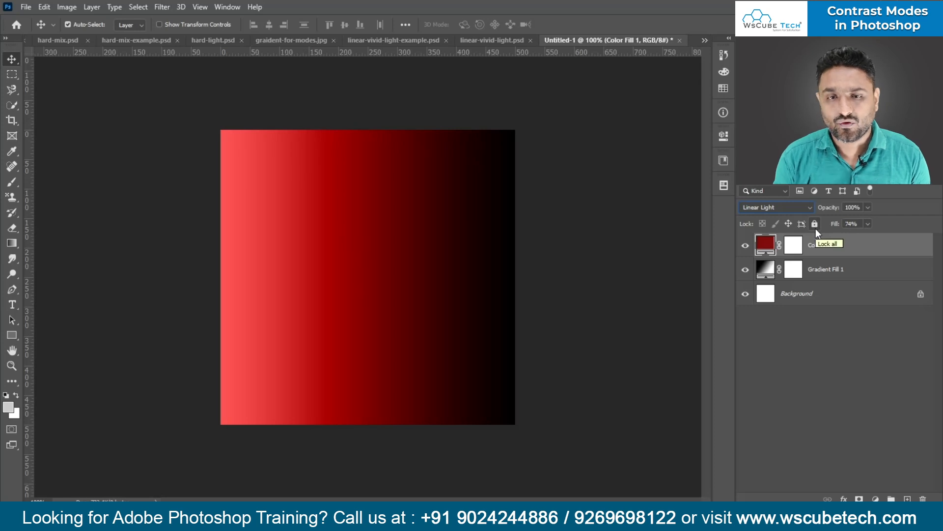
Step: In linear-vivid-light-example.psd, add a bright orange-red Solid Color fill layer above Layer 1, with a hue of about 16 degrees
{"action": "left_click", "coordinate": [473, 39]}
{"action": "left_click", "coordinate": [362, 40]}
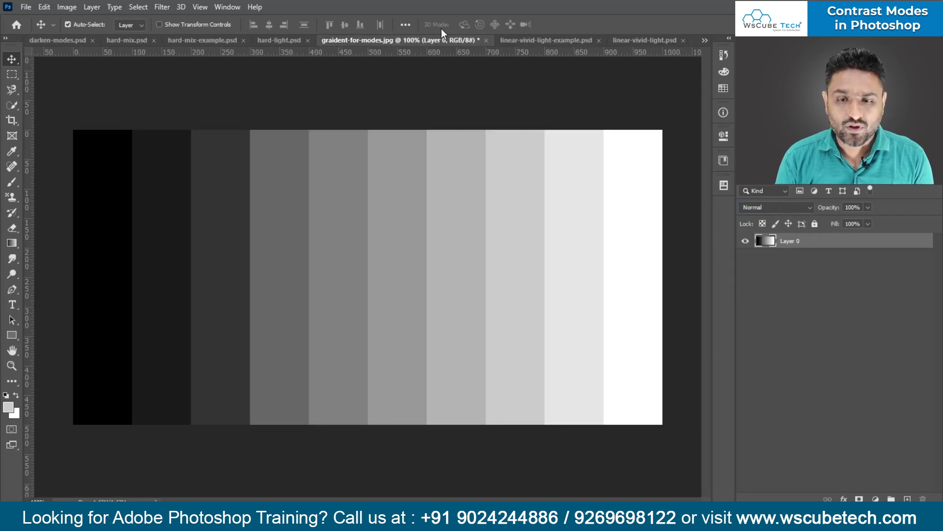
{"action": "left_click", "coordinate": [554, 40]}
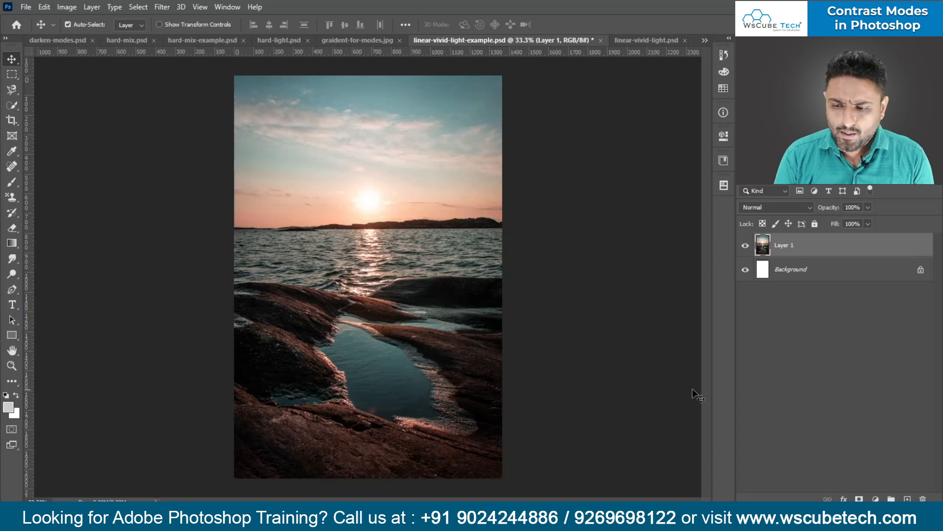
{"action": "left_click", "coordinate": [875, 498]}
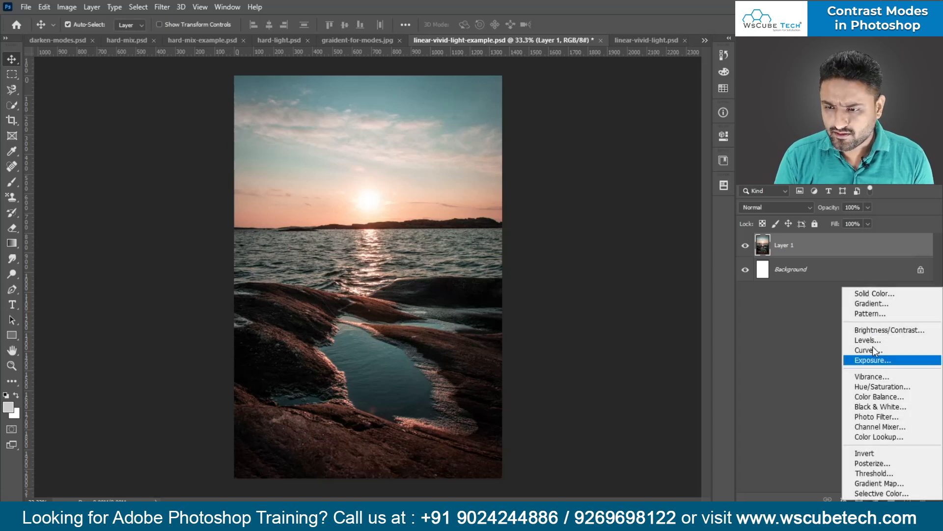
{"action": "left_click", "coordinate": [887, 294]}
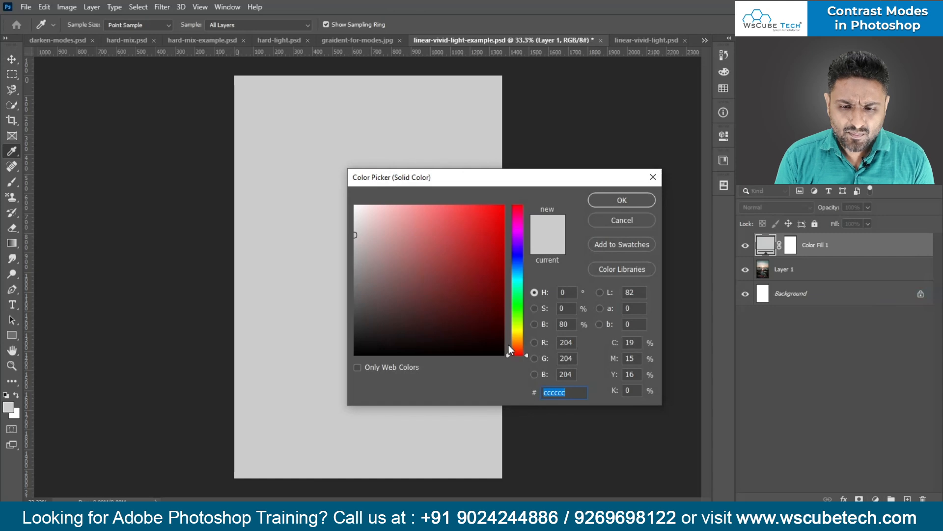
{"action": "left_click_drag", "start_coordinate": [513, 350], "coordinate": [516, 347]}
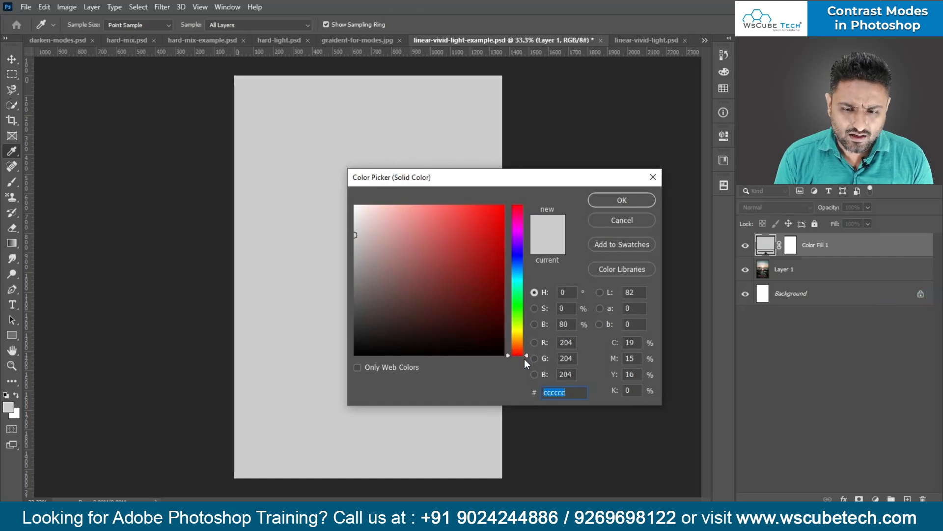
{"action": "left_click_drag", "start_coordinate": [520, 355], "coordinate": [520, 352]}
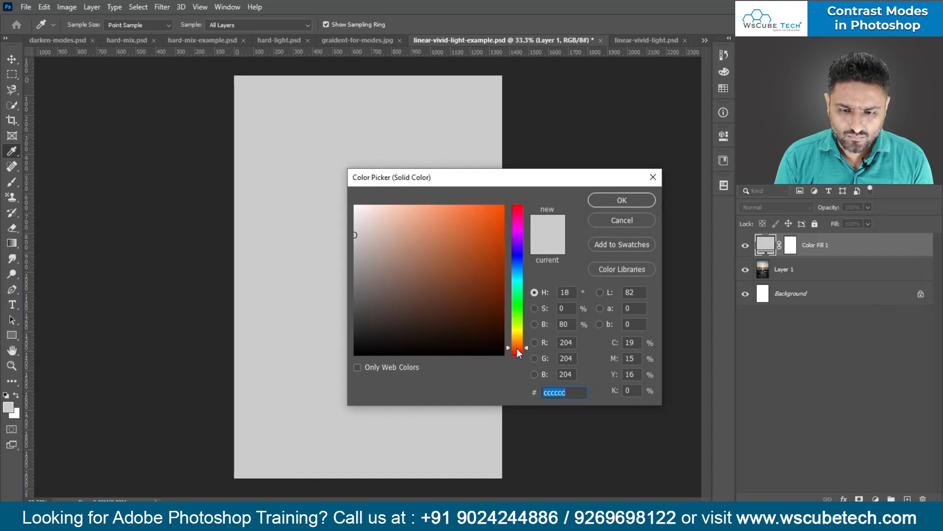
{"action": "left_click_drag", "start_coordinate": [479, 271], "coordinate": [498, 215]}
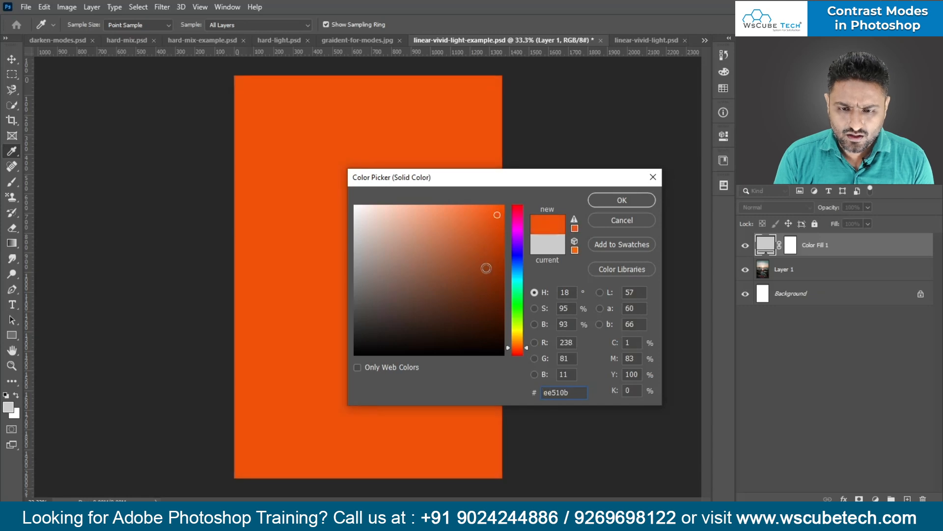
{"action": "left_click", "coordinate": [488, 213]}
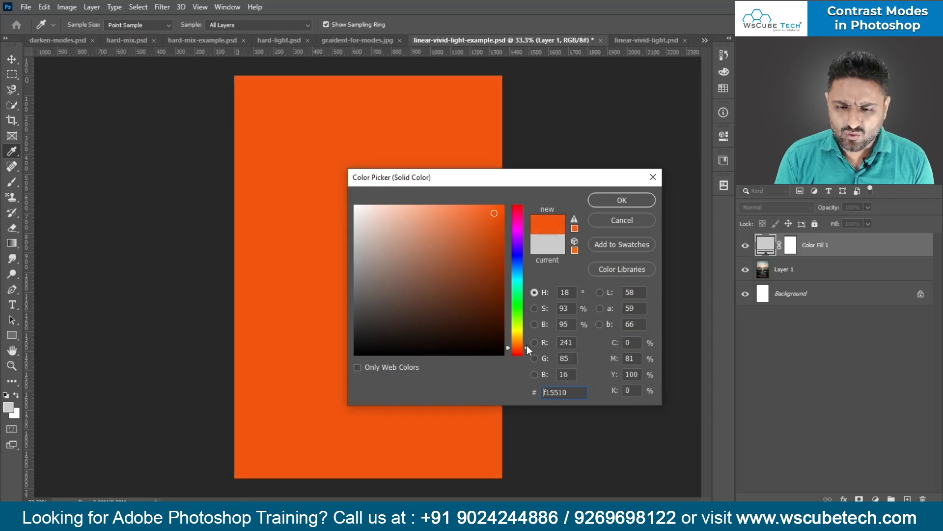
{"action": "left_click_drag", "start_coordinate": [519, 348], "coordinate": [518, 349]}
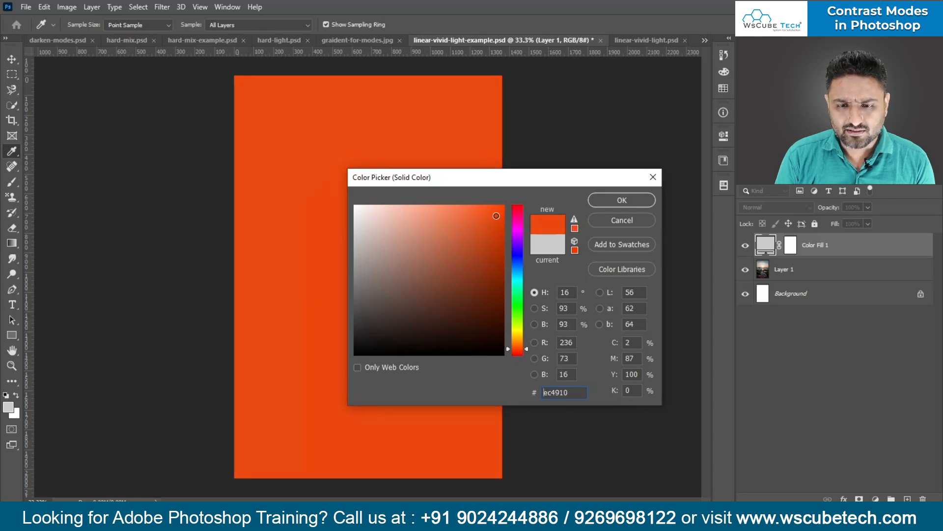
{"action": "left_click", "coordinate": [650, 198]}
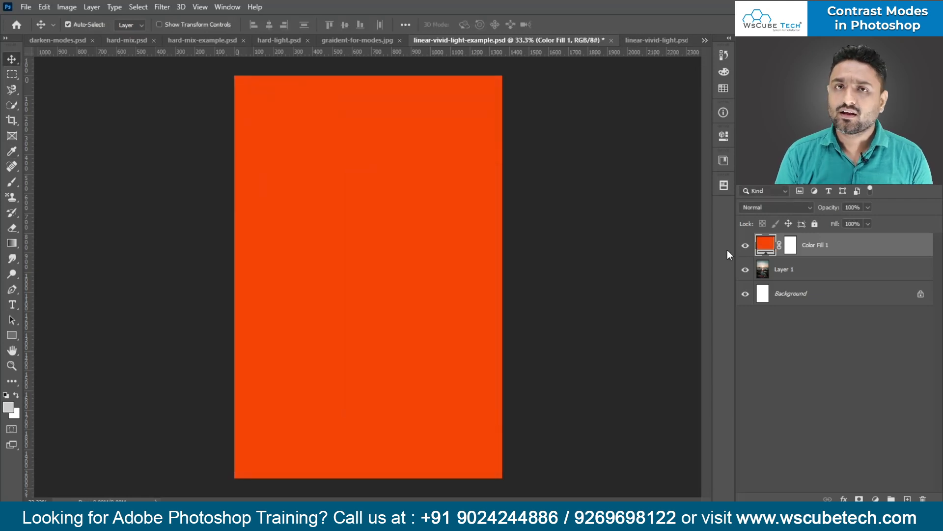
Step: Set Color Fill 1 to Vivid Light with Fill at 55%, and toggle the layer's visibility to compare with the original photo
{"action": "left_click", "coordinate": [789, 208]}
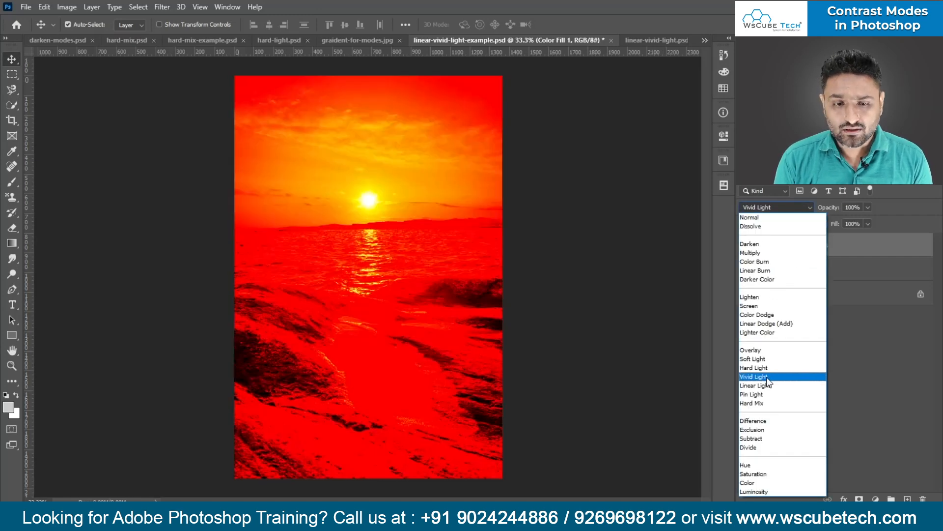
{"action": "left_click", "coordinate": [767, 376]}
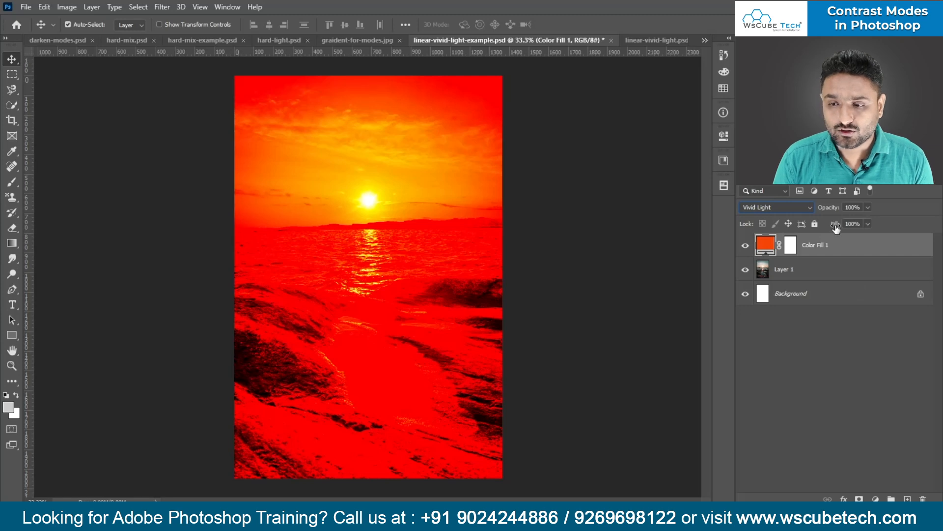
{"action": "left_click_drag", "start_coordinate": [835, 227], "coordinate": [834, 227]}
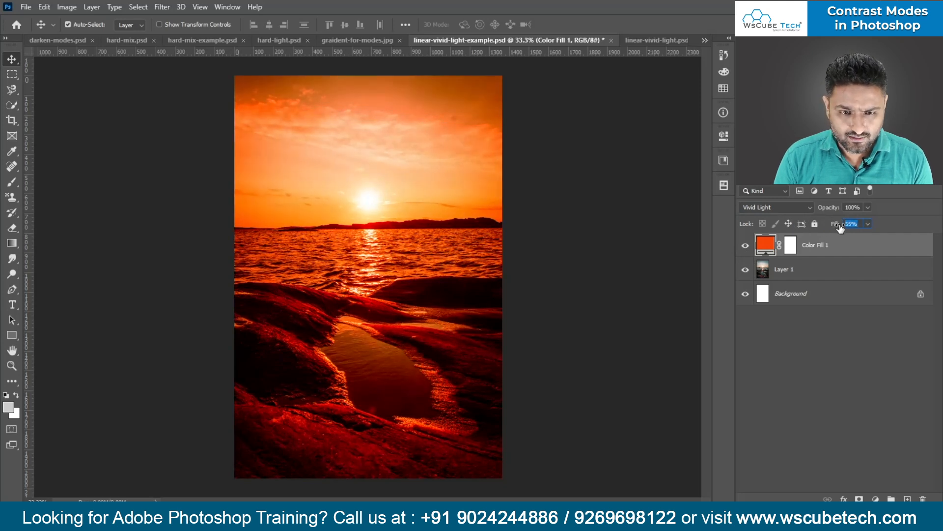
{"action": "left_click", "coordinate": [746, 247]}
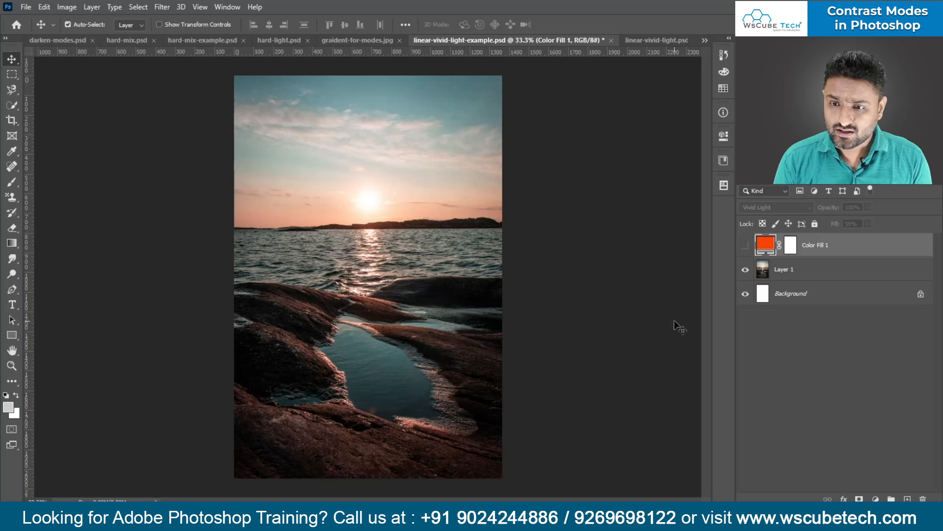
{"action": "left_click", "coordinate": [745, 247]}
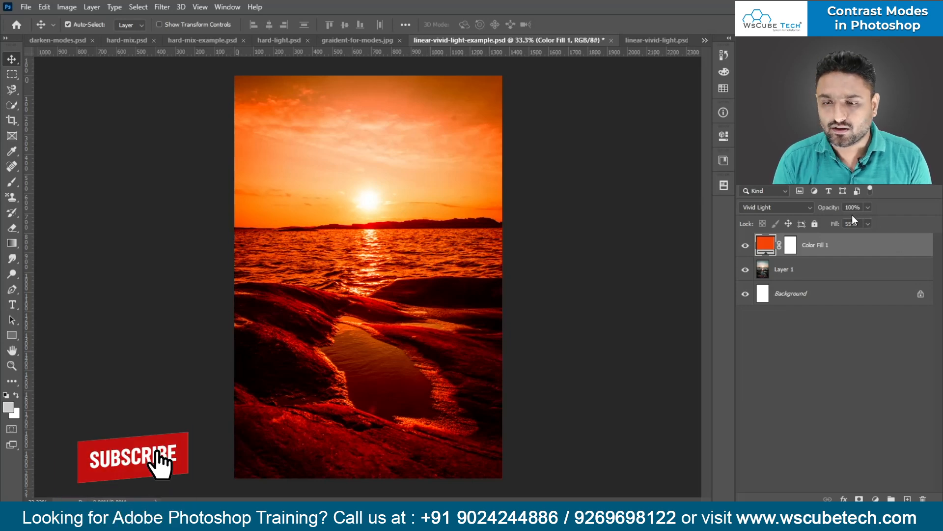
Step: Change Color Fill 1 to Linear Light, lower its Fill to 27%, and toggle its visibility to compare the effect
{"action": "left_click", "coordinate": [796, 202]}
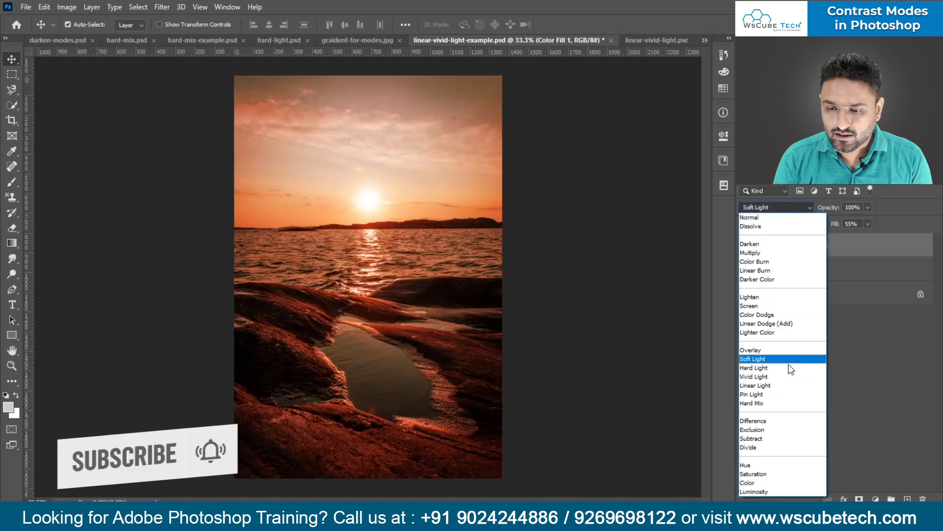
{"action": "left_click", "coordinate": [779, 384]}
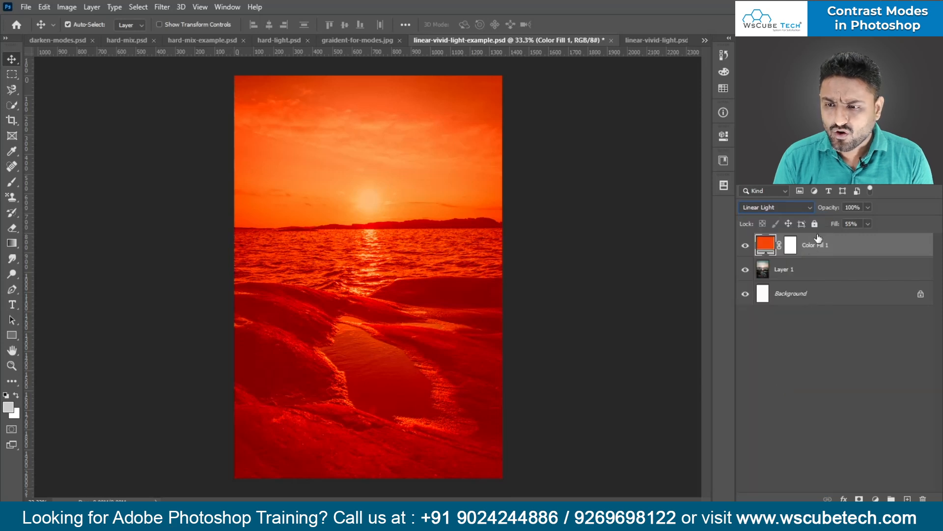
{"action": "mouse_move", "coordinate": [833, 225]}
{"action": "left_mouse_down"}
{"action": "mouse_move", "coordinate": [818, 230]}
{"action": "mouse_move", "coordinate": [825, 226]}
{"action": "left_mouse_up"}
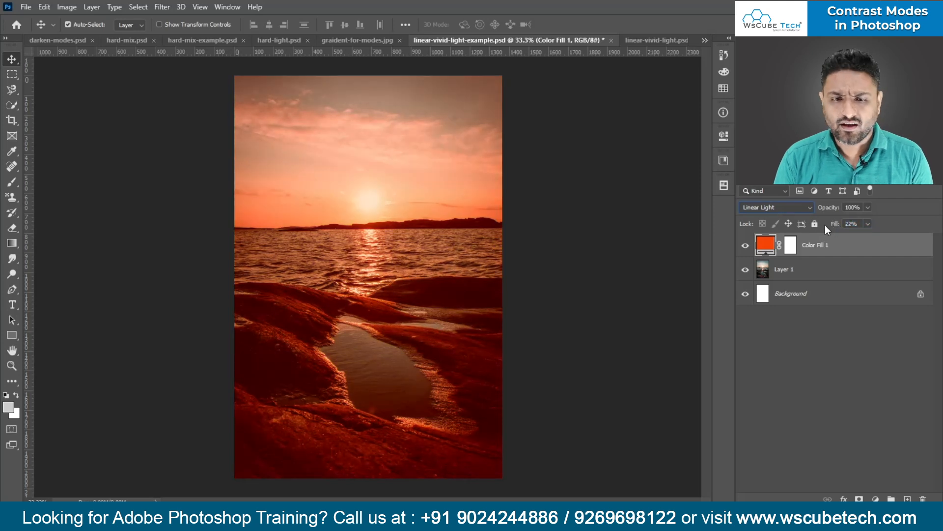
{"action": "left_click_drag", "start_coordinate": [836, 225], "coordinate": [836, 225]}
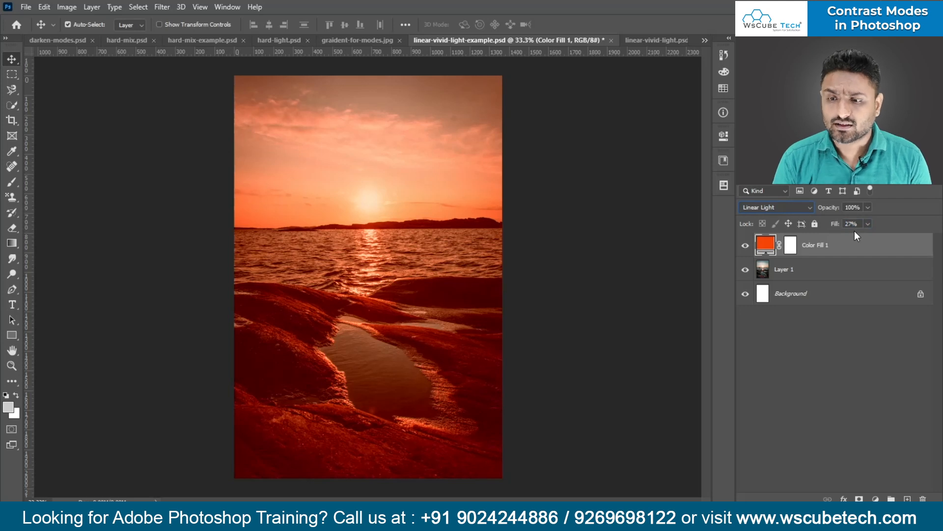
{"action": "left_click", "coordinate": [746, 245]}
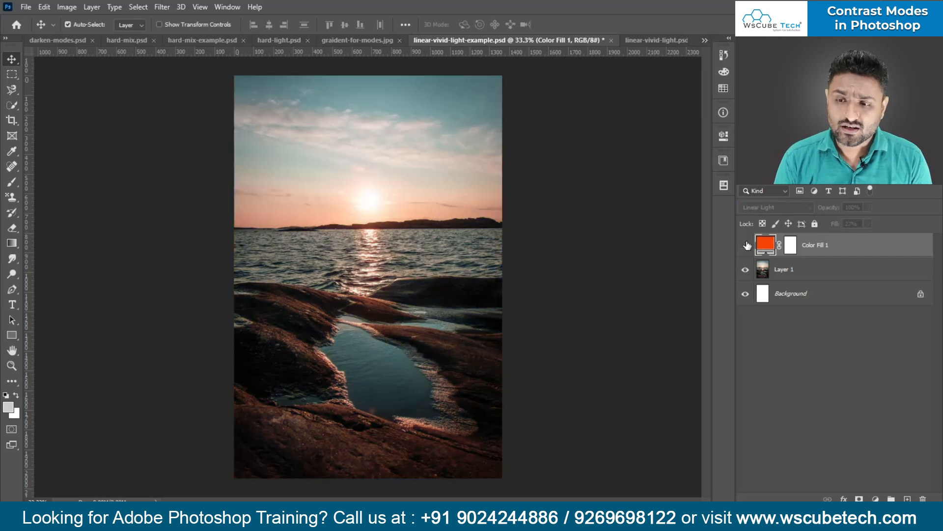
{"action": "left_click", "coordinate": [745, 244]}
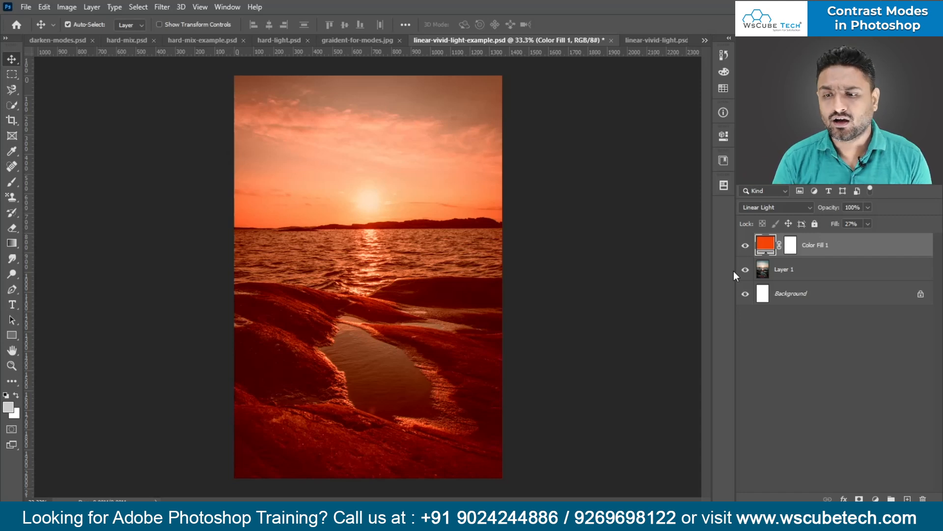
{"action": "left_click", "coordinate": [848, 221]}
{"action": "key", "text": "BackSpace"}
{"action": "type", "text": "1"}
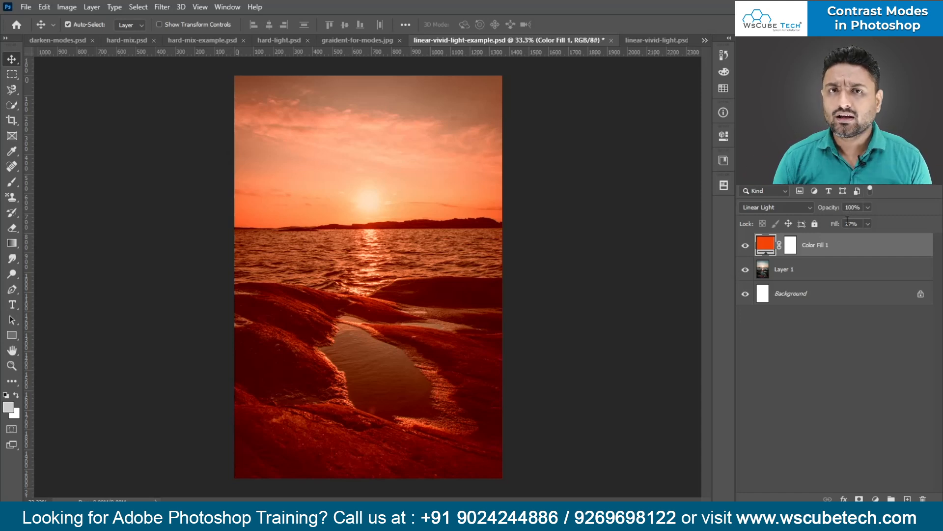
{"action": "key", "text": "Escape"}
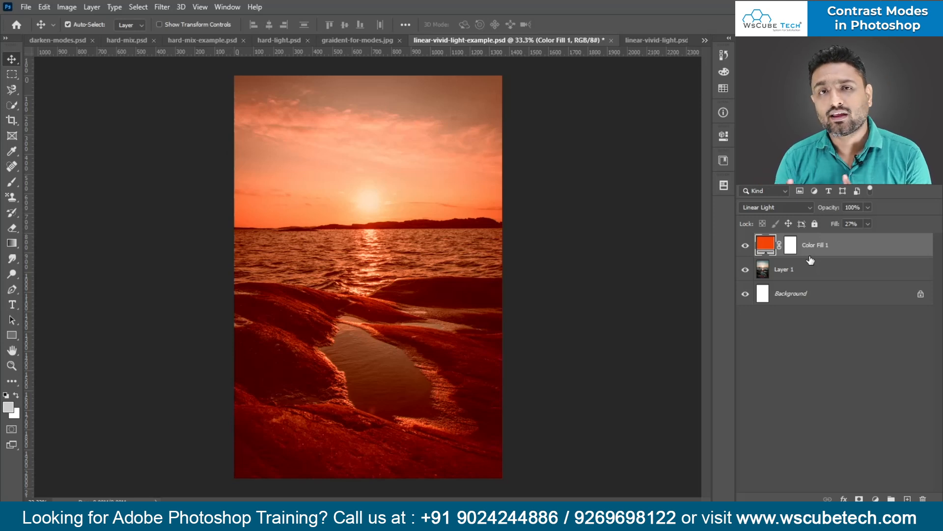
{"action": "left_click", "coordinate": [770, 208]}
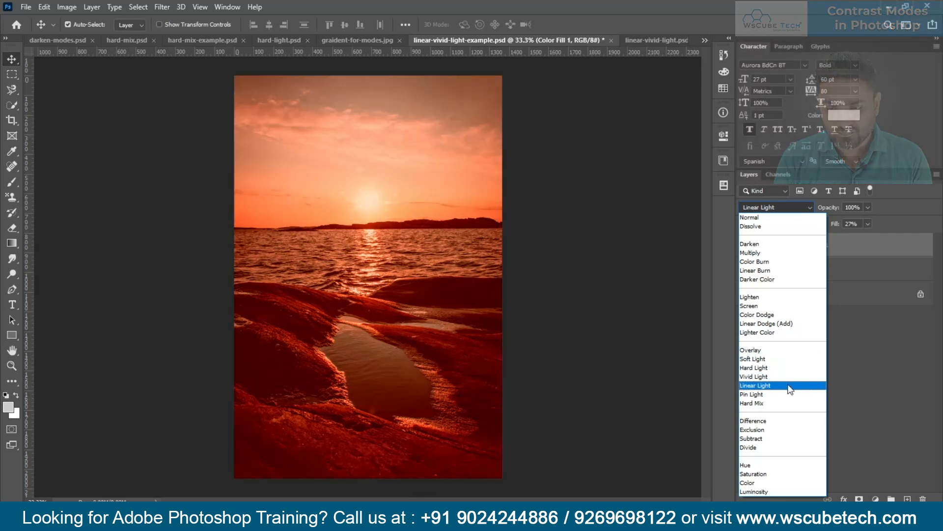
{"action": "left_click", "coordinate": [788, 210]}
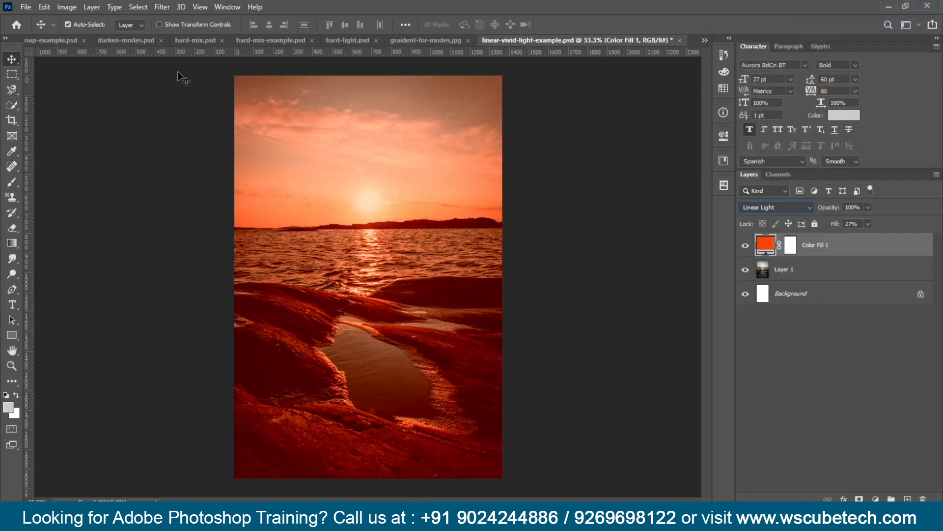
Step: Switch to darken-group-example.psd and hide the Curves 1 adjustment layer
{"action": "left_click", "coordinate": [707, 42]}
{"action": "left_click", "coordinate": [706, 40]}
{"action": "left_click", "coordinate": [708, 42]}
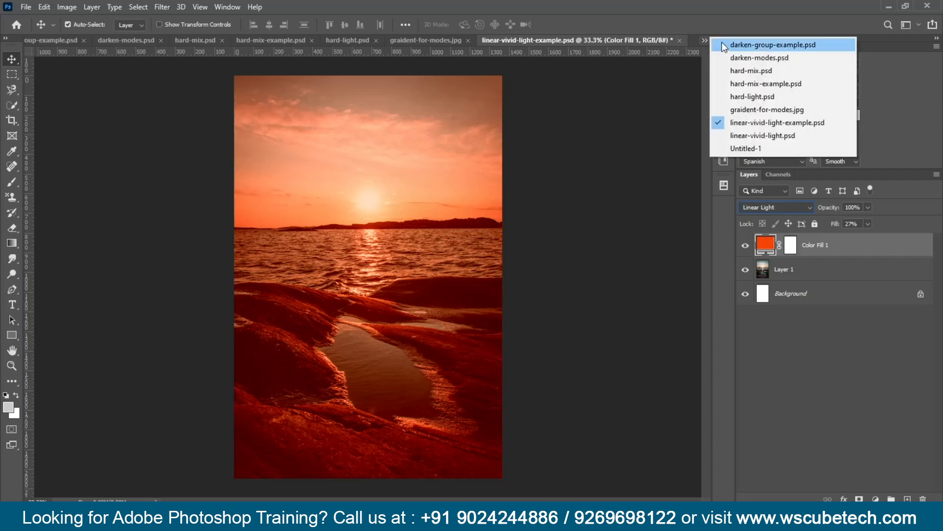
{"action": "left_click", "coordinate": [722, 44]}
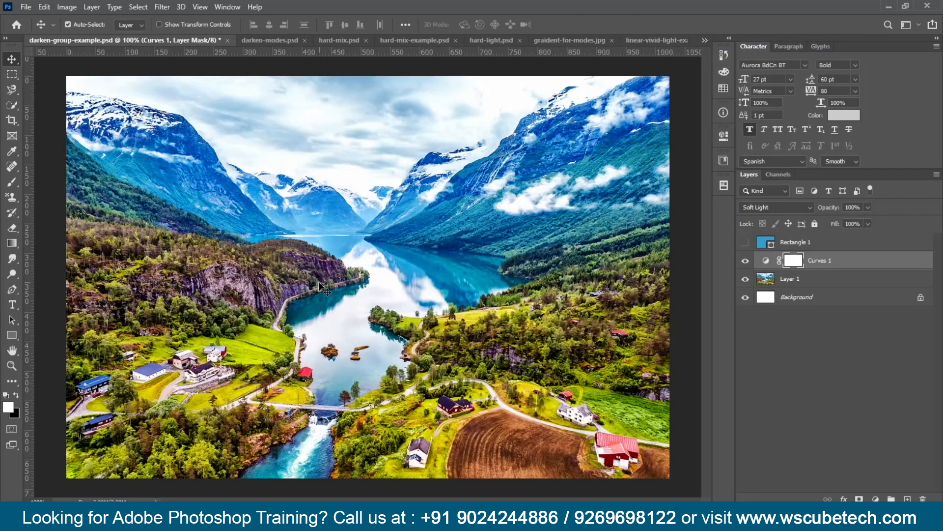
{"action": "left_click", "coordinate": [746, 262]}
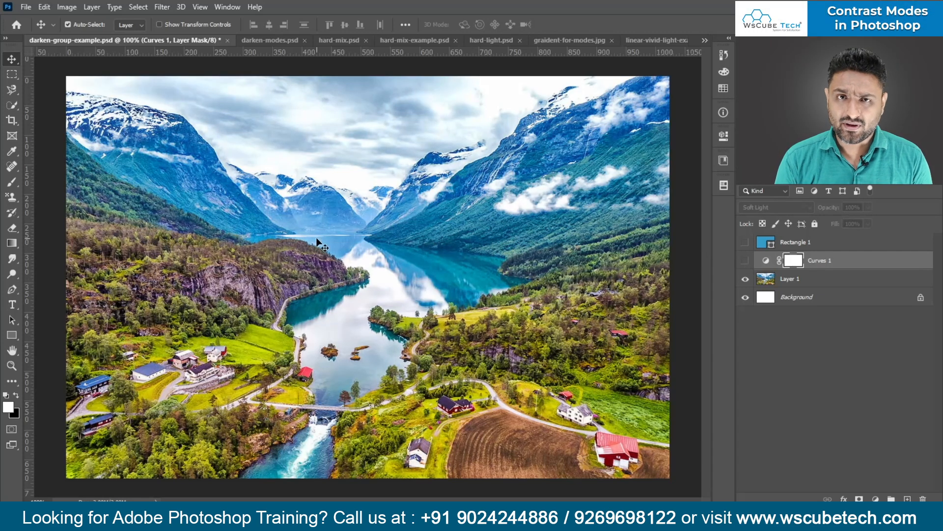
Step: Copy the stepped gray gradient from graident-for-modes.jpg onto the landscape in darken-group-example.psd, preview blend modes and keep it at Normal
{"action": "left_click", "coordinate": [563, 40]}
{"action": "left_click_drag", "start_coordinate": [386, 308], "coordinate": [537, 311]}
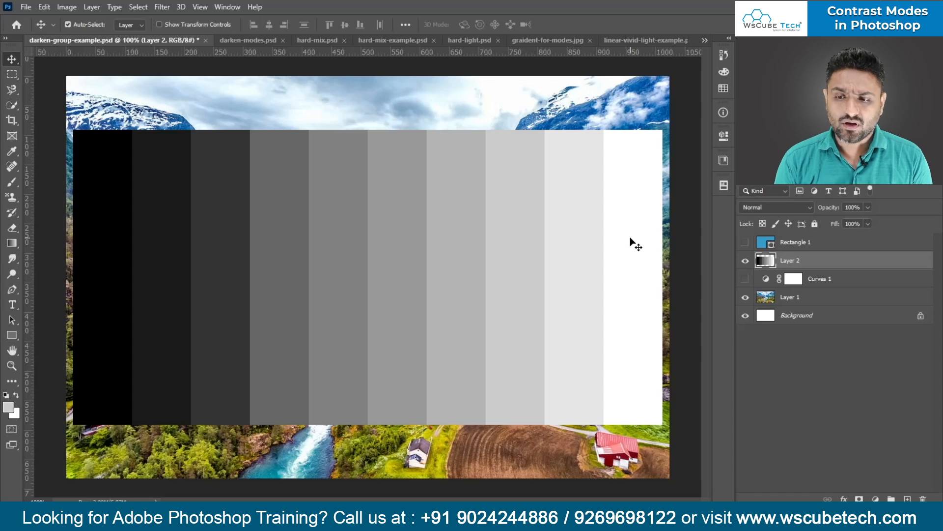
{"action": "left_click", "coordinate": [789, 208]}
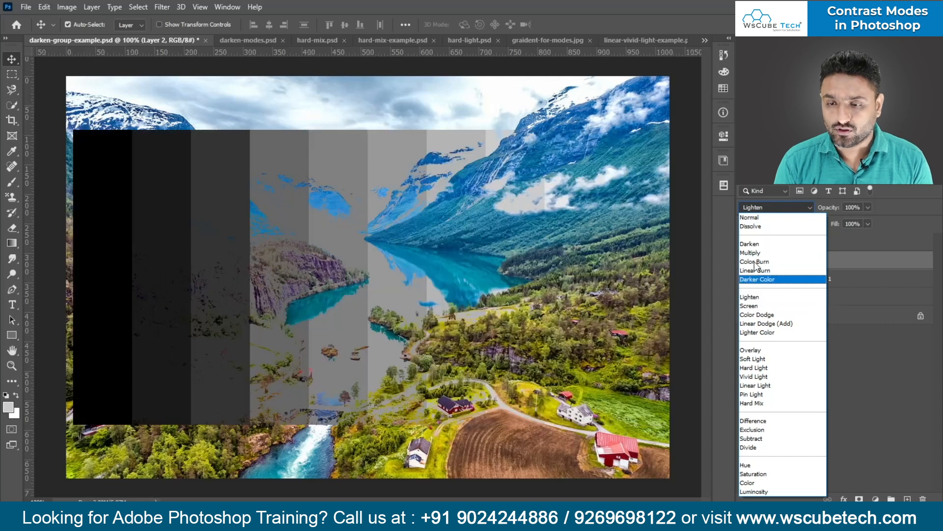
{"action": "left_click", "coordinate": [753, 217]}
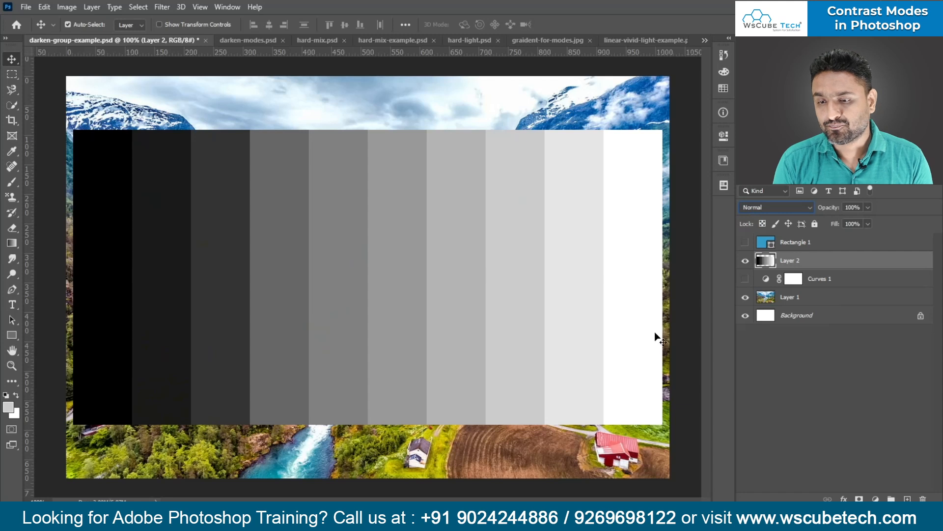
Step: Move the gradient's Layer 2 directly below Curves 1, undoing the accidental mask transfer, and set its blend mode to Darken
{"action": "mouse_move", "coordinate": [799, 259]}
{"action": "left_mouse_down"}
{"action": "mouse_move", "coordinate": [800, 251]}
{"action": "mouse_move", "coordinate": [782, 266]}
{"action": "left_mouse_up"}
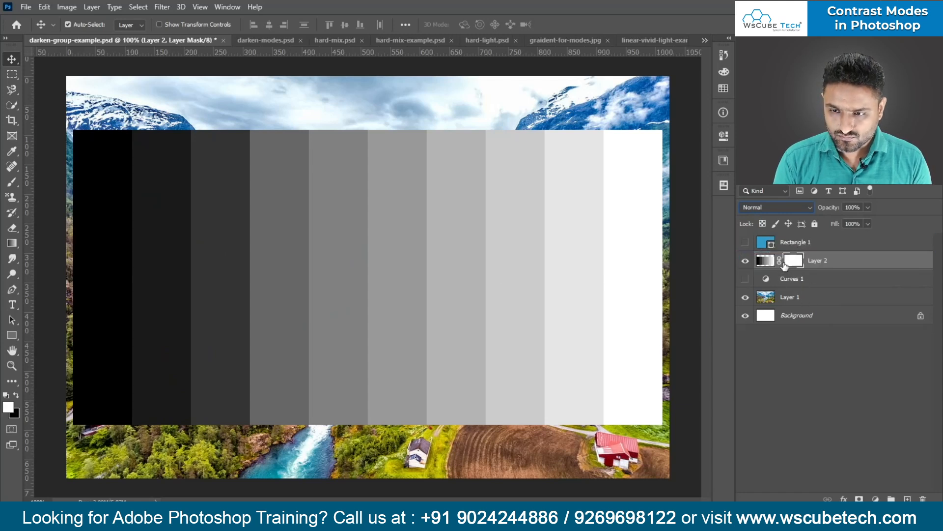
{"action": "key", "text": "ctrl+z"}
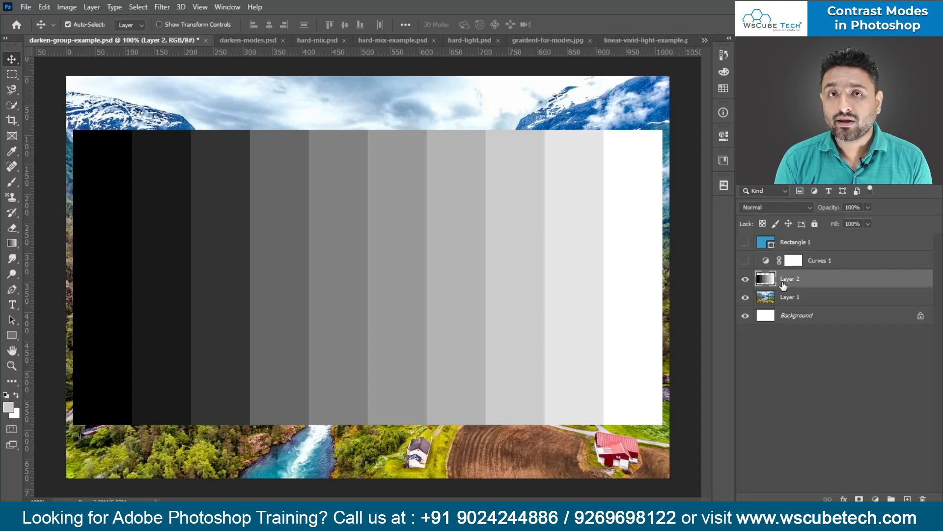
{"action": "left_click", "coordinate": [779, 208]}
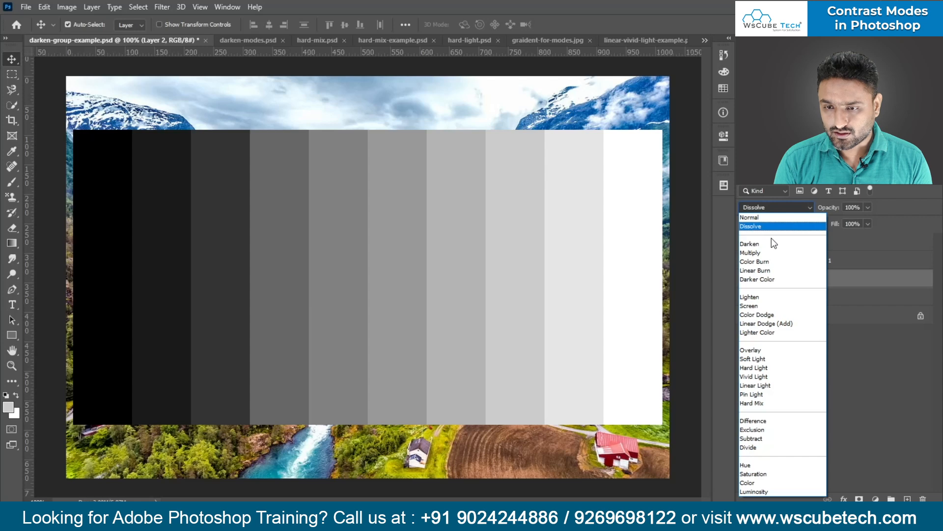
{"action": "left_click", "coordinate": [772, 238]}
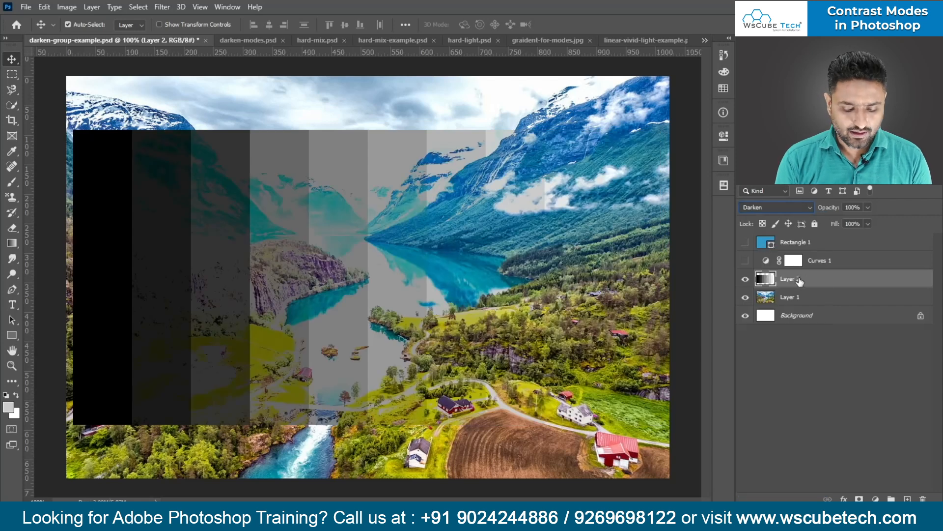
Step: Apply Levels to the gradient's Layer 2 with the white input level at 127
{"action": "key", "text": "ctrl+l"}
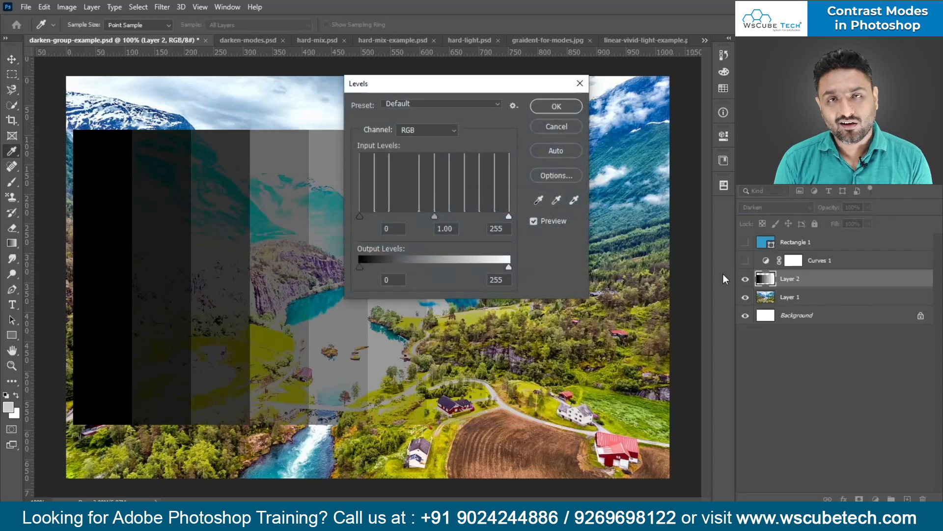
{"action": "left_click_drag", "start_coordinate": [508, 216], "coordinate": [434, 214]}
{"action": "left_click", "coordinate": [504, 230]}
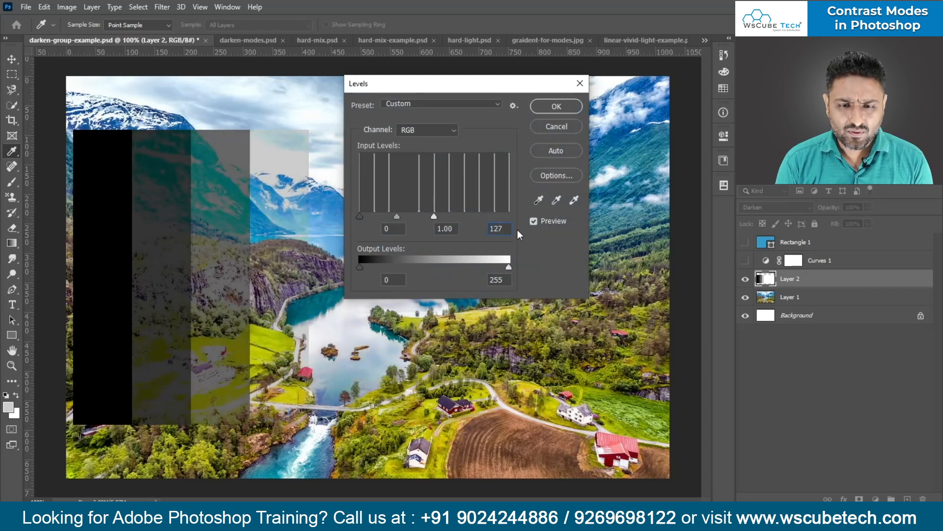
{"action": "left_click", "coordinate": [559, 105]}
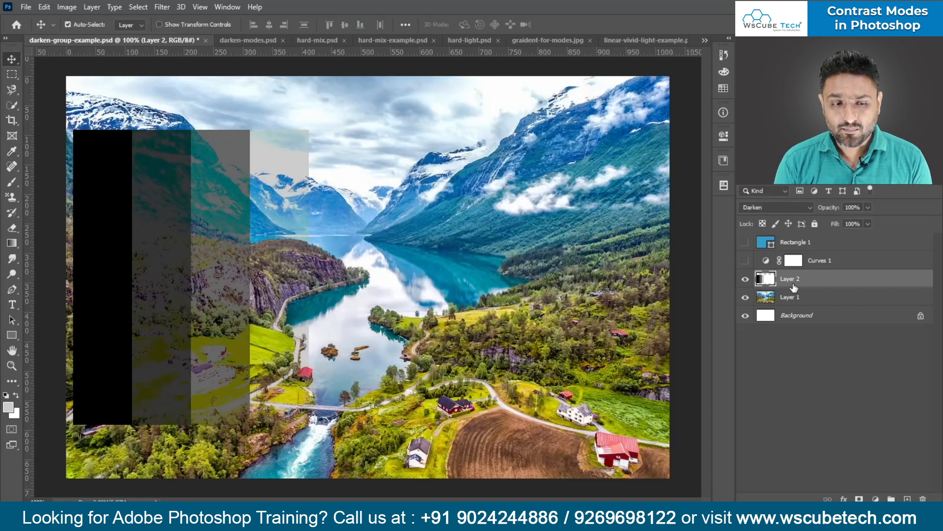
Step: Copy the stepped gray gradient from graident-for-modes.jpg into darken-group-example.psd above Layer 2 and hide the new copy
{"action": "left_click", "coordinate": [524, 41]}
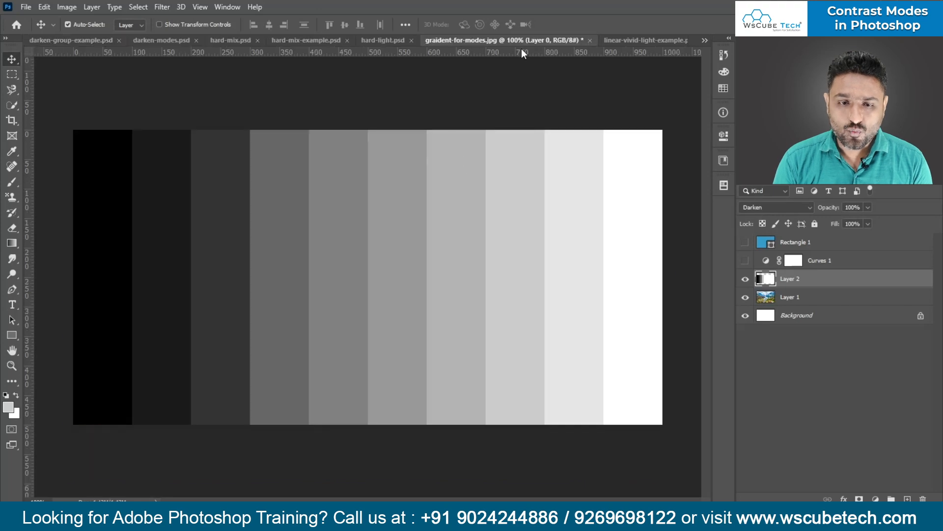
{"action": "left_click", "coordinate": [81, 41]}
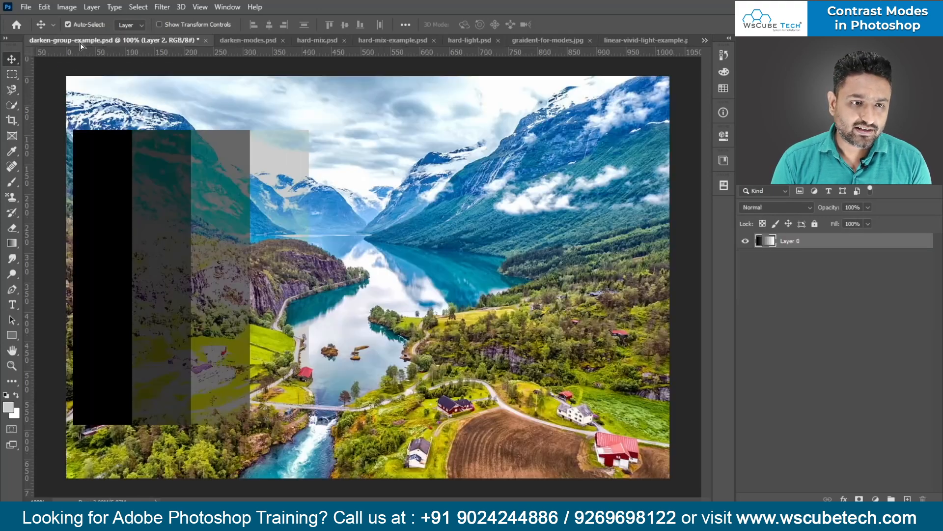
{"action": "left_click_drag", "start_coordinate": [289, 302], "coordinate": [548, 354]}
{"action": "left_click", "coordinate": [746, 279]}
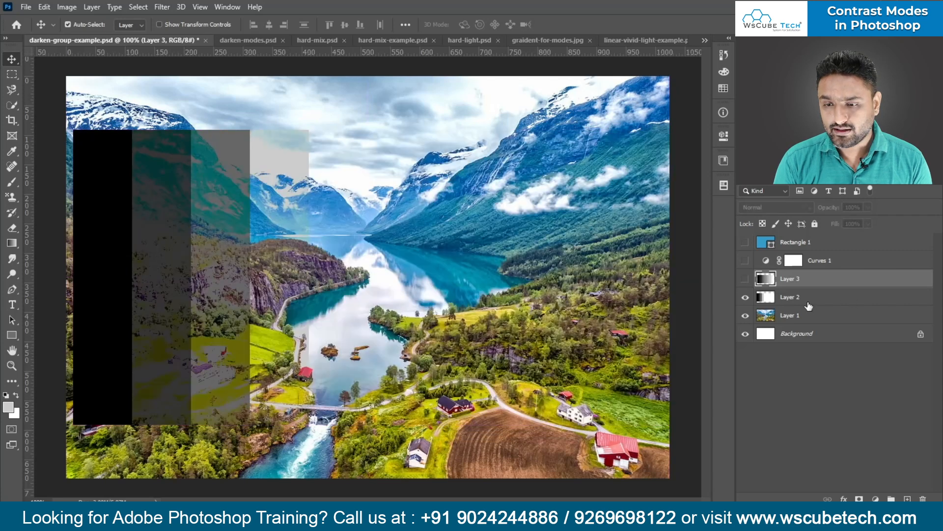
Step: Rename Layer 2 as "darken", then show Layer 3 and rename it "lighten"
{"action": "left_click", "coordinate": [791, 301]}
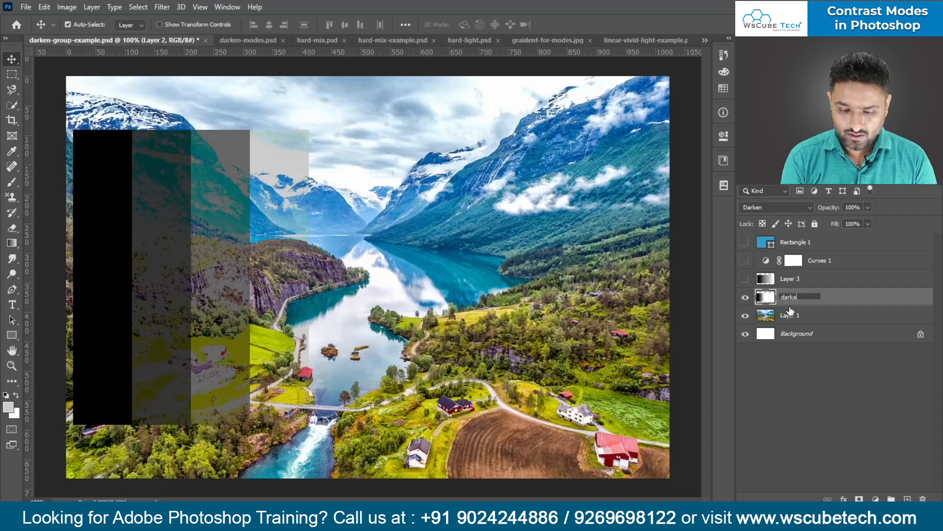
{"action": "type", "text": "darken"}
{"action": "key", "text": "Return"}
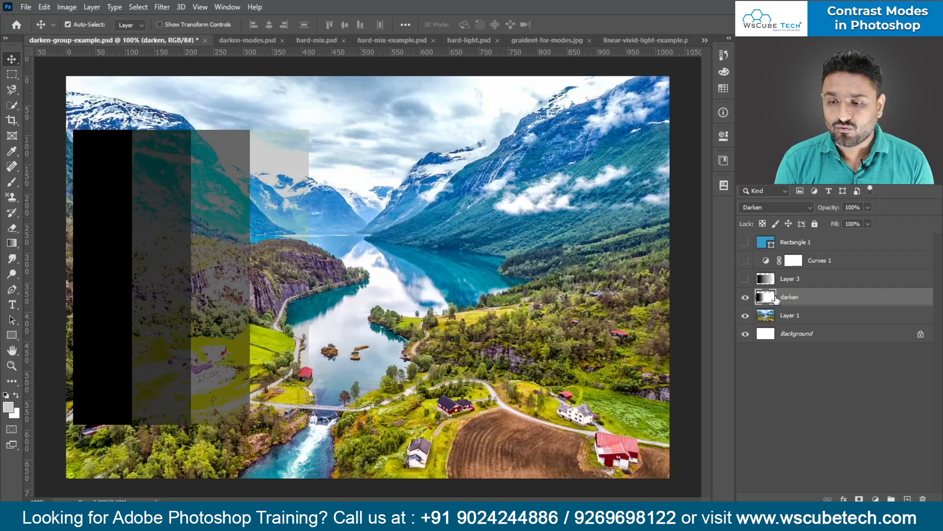
{"action": "left_click", "coordinate": [746, 279]}
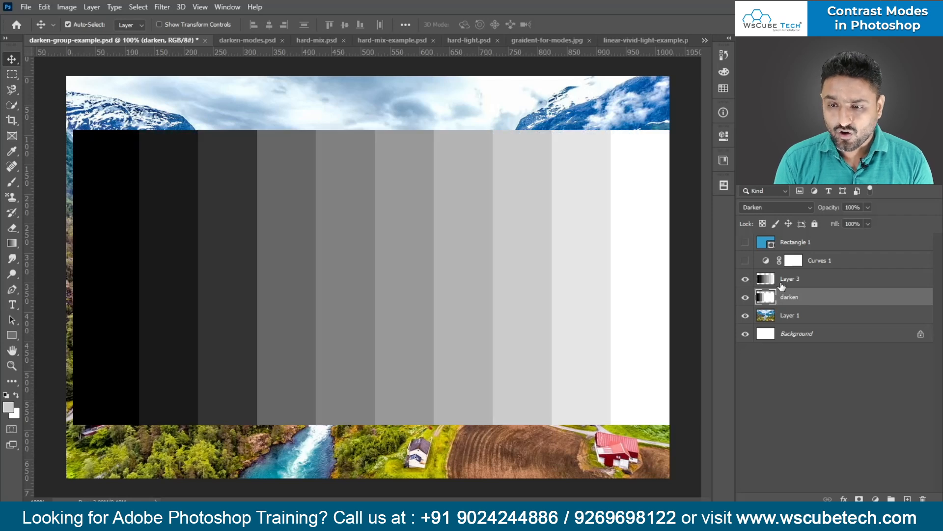
{"action": "left_click", "coordinate": [791, 282]}
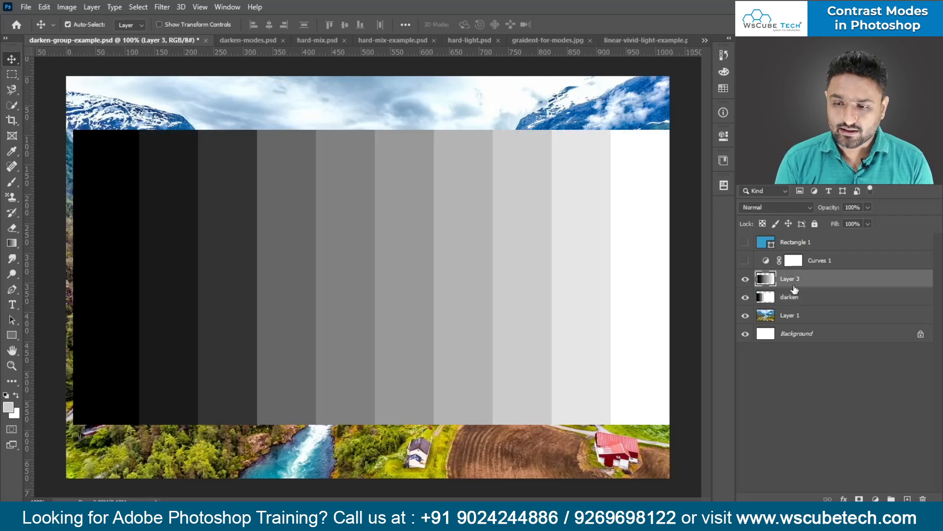
{"action": "type", "text": "l"}
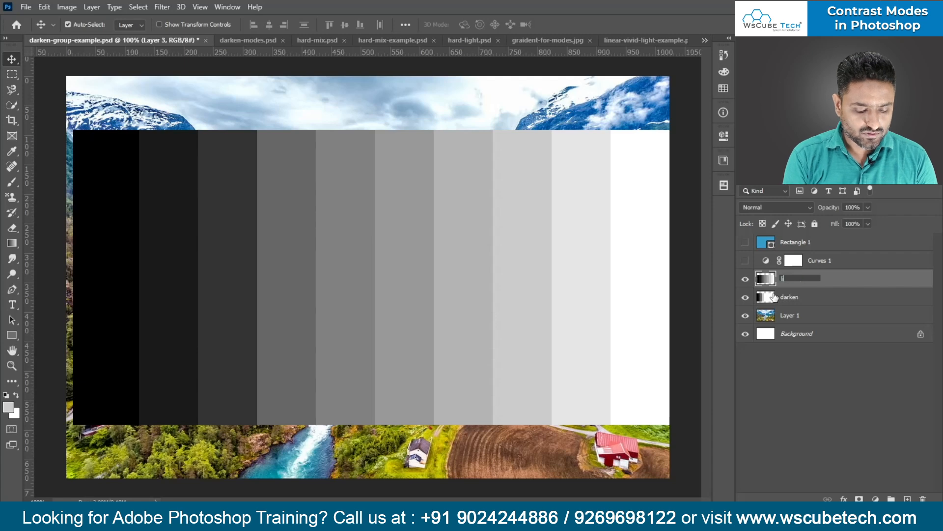
{"action": "type", "text": "ighten"}
{"action": "key", "text": "Return"}
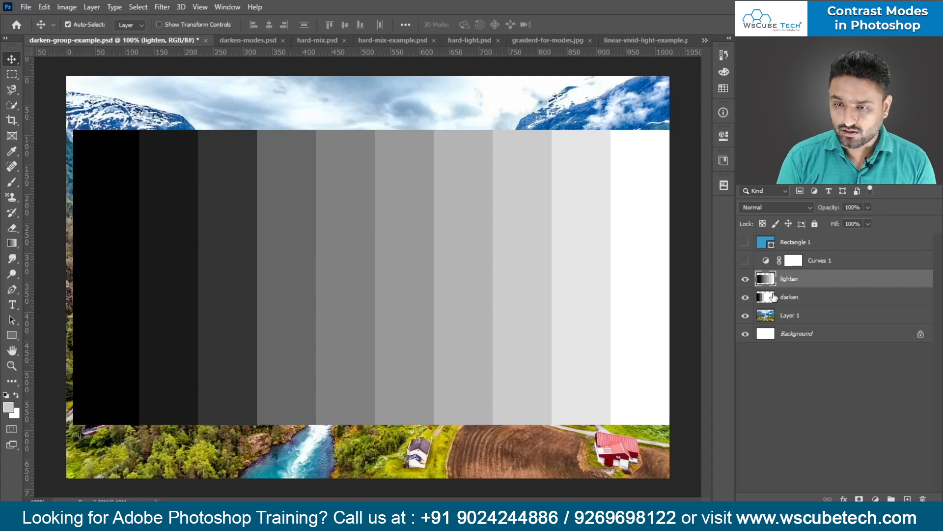
Step: Set the lighten layer's blend mode to Lighten and apply Levels to it with the black input level at 127
{"action": "left_click", "coordinate": [759, 210]}
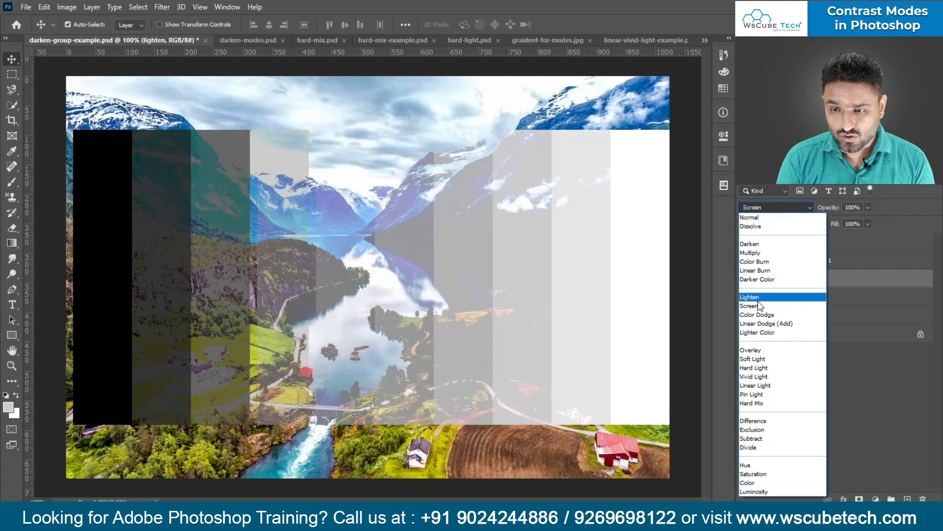
{"action": "left_click", "coordinate": [758, 299]}
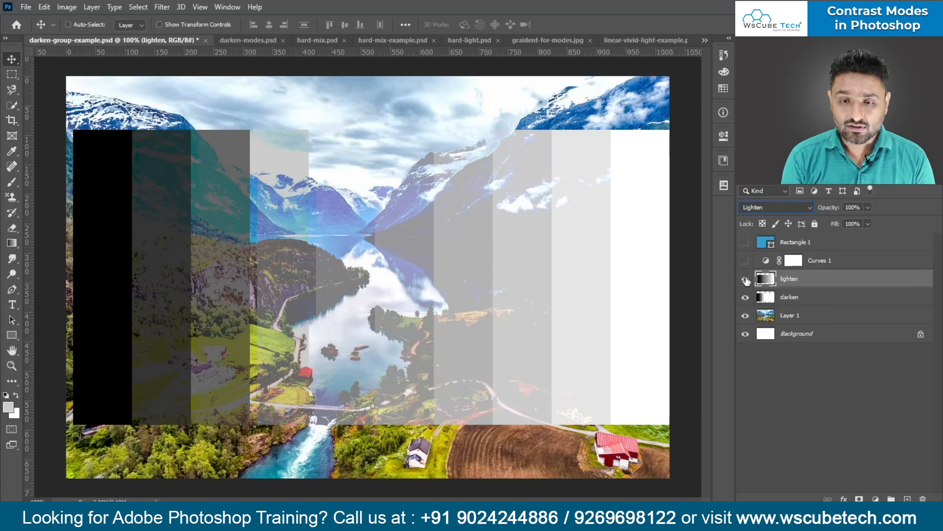
{"action": "key", "text": "ctrl+l"}
{"action": "left_click_drag", "start_coordinate": [361, 217], "coordinate": [434, 214]}
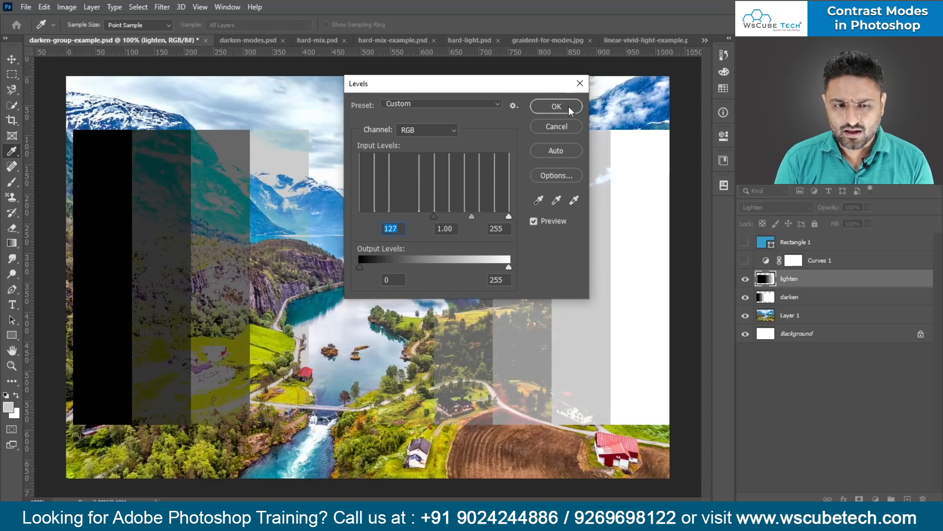
{"action": "left_click", "coordinate": [557, 107]}
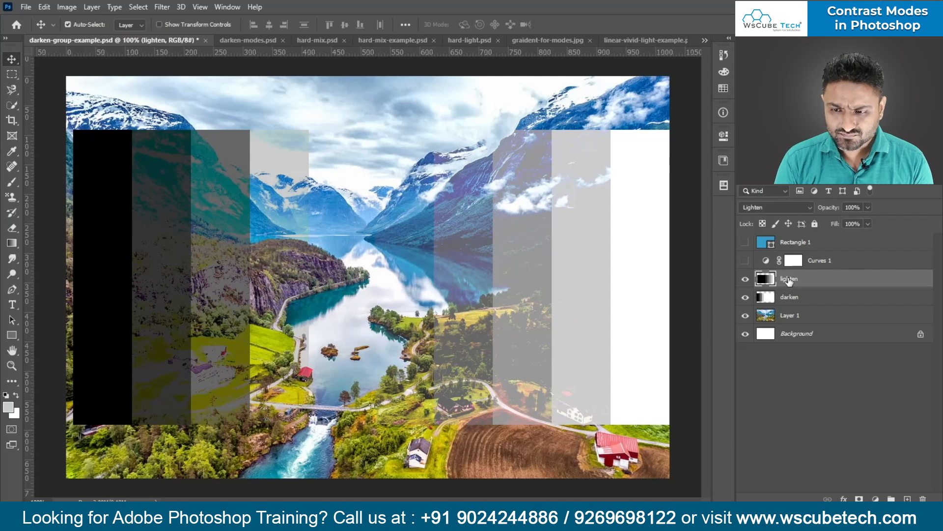
{"action": "key", "text": "ctrl+l"}
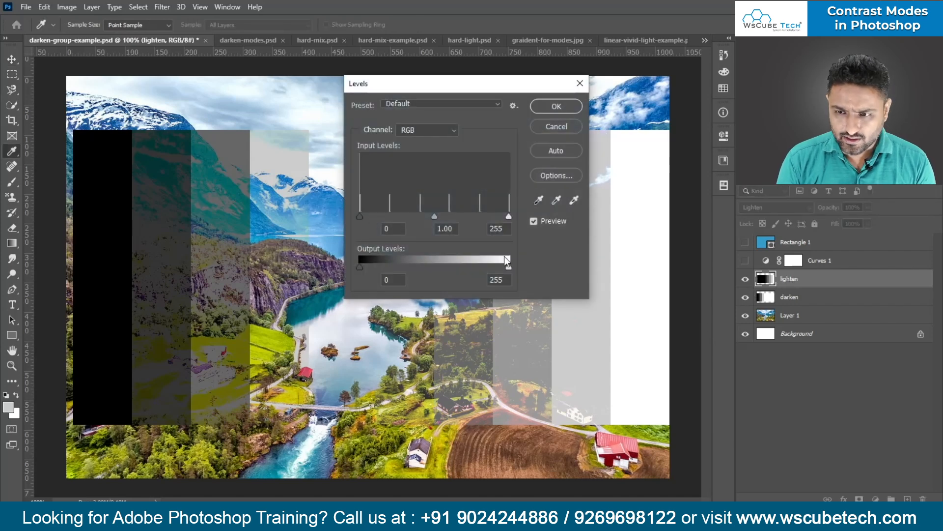
{"action": "key", "text": "Escape"}
Step: Check the lighten and darken layers' visibility, then undo the edits back to the landscape without any gradient layers
{"action": "left_click_drag", "start_coordinate": [798, 295], "coordinate": [766, 315]}
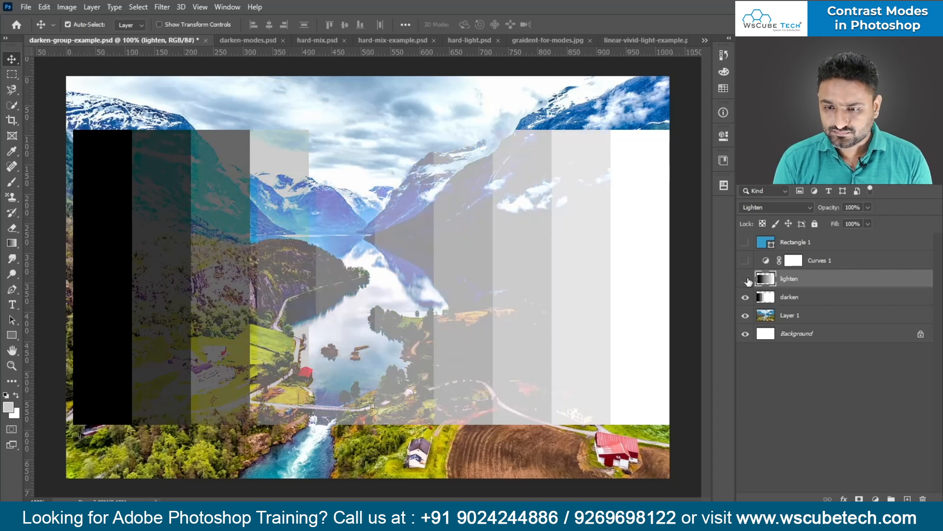
{"action": "left_click_drag", "start_coordinate": [749, 280], "coordinate": [748, 297]}
{"action": "left_click", "coordinate": [745, 280]}
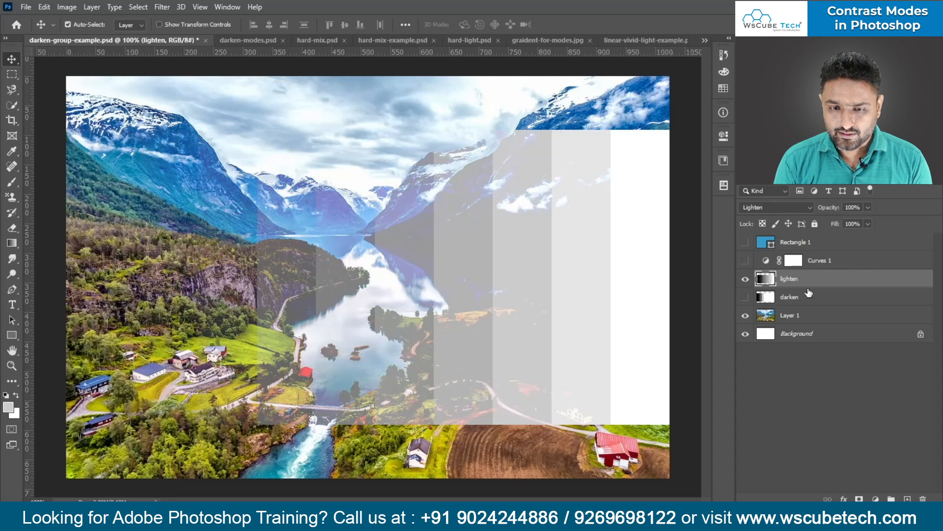
{"action": "key", "text": "ctrl+z"}
{"action": "key", "text": "ctrl+z"}
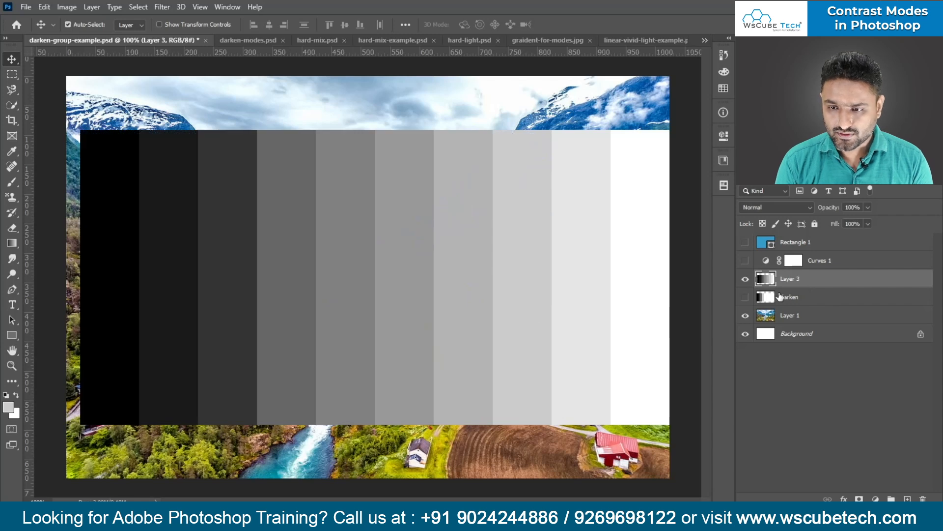
{"action": "key", "text": "ctrl+z"}
{"action": "key", "text": "ctrl+z"}
{"action": "key", "text": "ctrl+z"}
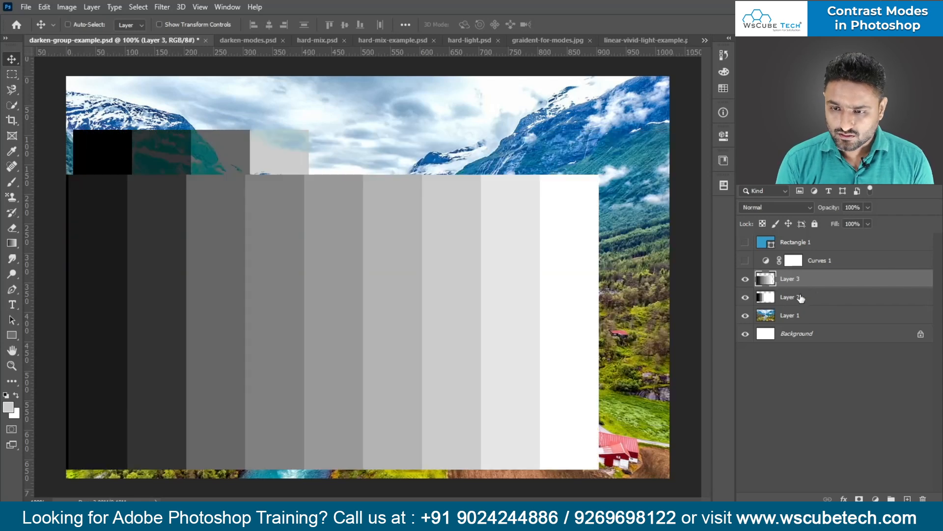
{"action": "key", "text": "ctrl+z"}
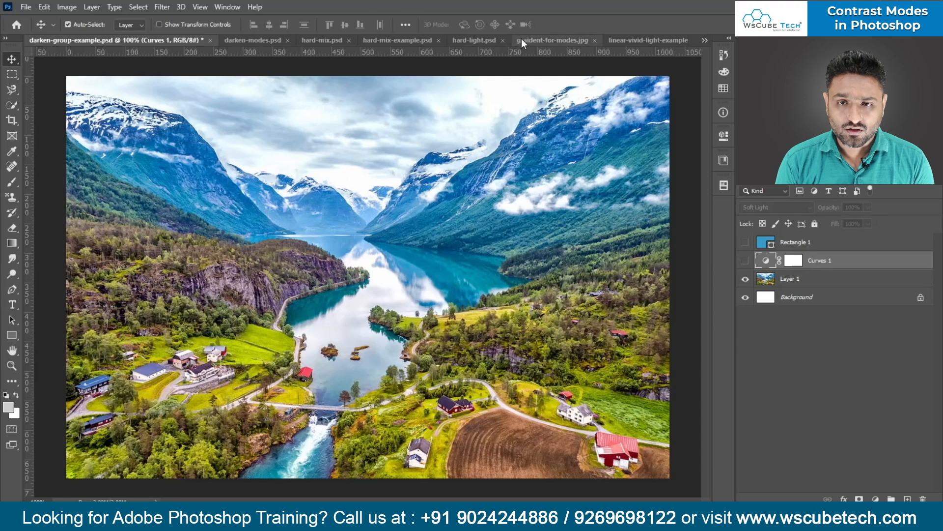
Step: Copy the stepped gray gradient from graident-for-modes.jpg onto the landscape again and place it directly below Curves 1
{"action": "left_click", "coordinate": [521, 39]}
{"action": "left_click_drag", "start_coordinate": [303, 217], "coordinate": [432, 294]}
{"action": "left_click_drag", "start_coordinate": [789, 297], "coordinate": [789, 295]}
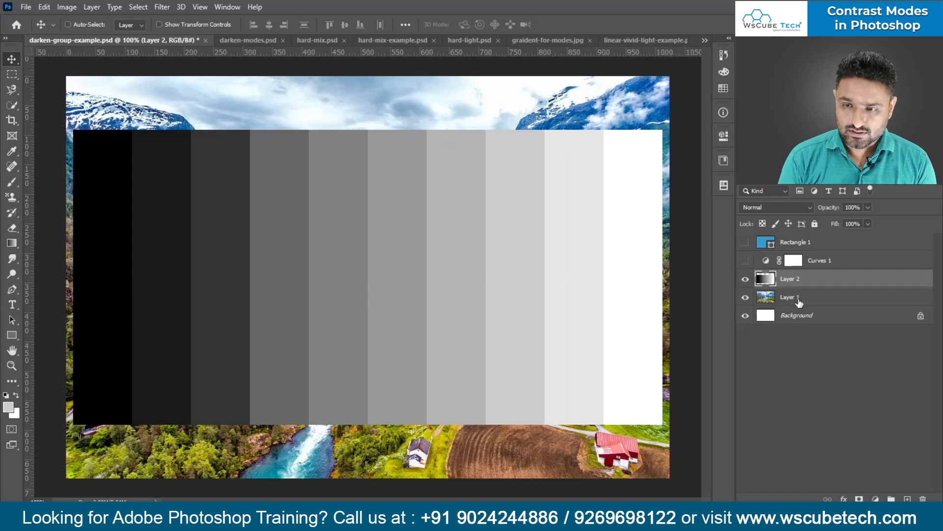
Step: Set the gradient's Layer 2 to Darken and apply Levels to it with the white input level at 128
{"action": "left_click", "coordinate": [774, 208]}
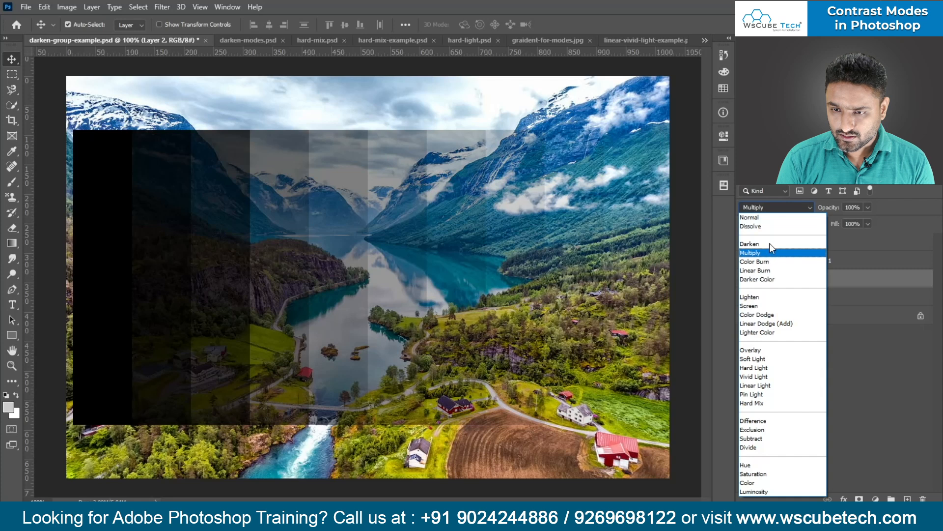
{"action": "left_click", "coordinate": [767, 247]}
{"action": "key", "text": "ctrl+l"}
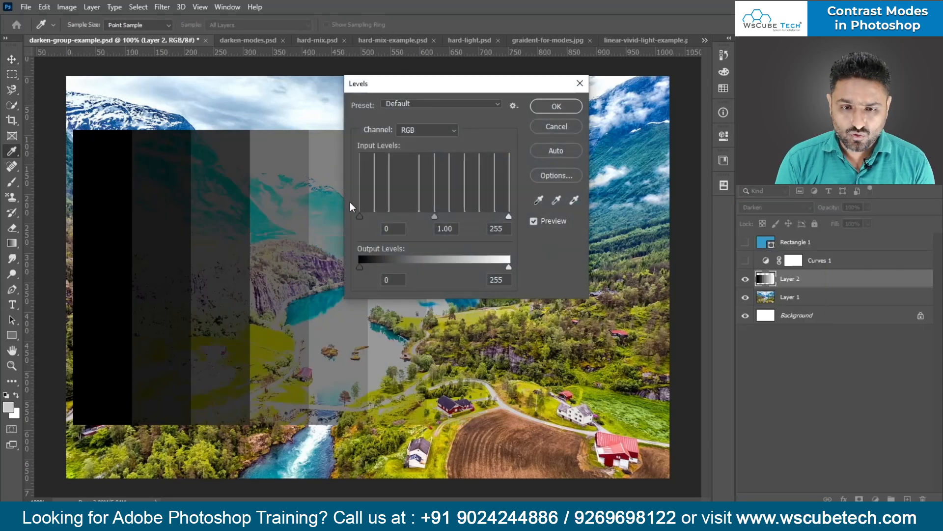
{"action": "type", "text": "128"}
{"action": "key", "text": "Return"}
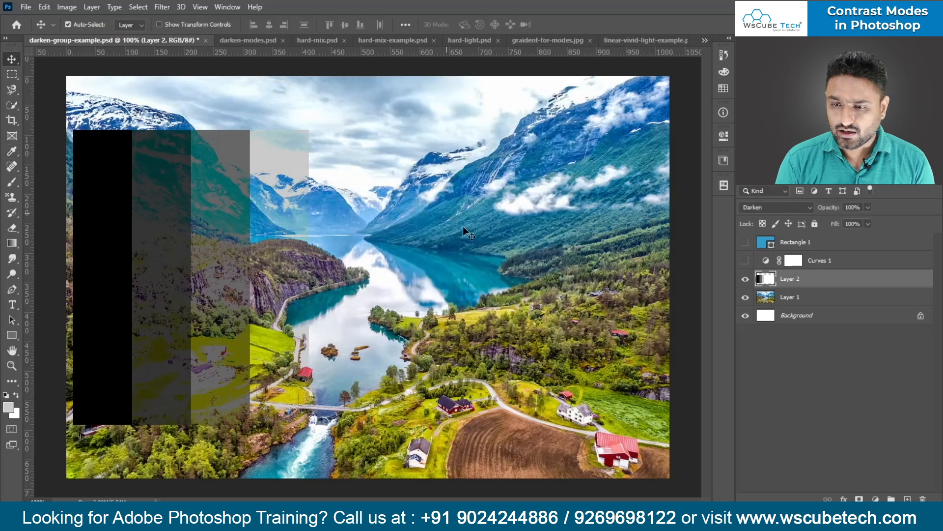
Step: Add a second copy of the stepped gradient aligned above Layer 2, naming the upper copy "lighten" and Layer 2 "darken"
{"action": "left_click", "coordinate": [529, 41]}
{"action": "left_click_drag", "start_coordinate": [401, 265], "coordinate": [523, 375]}
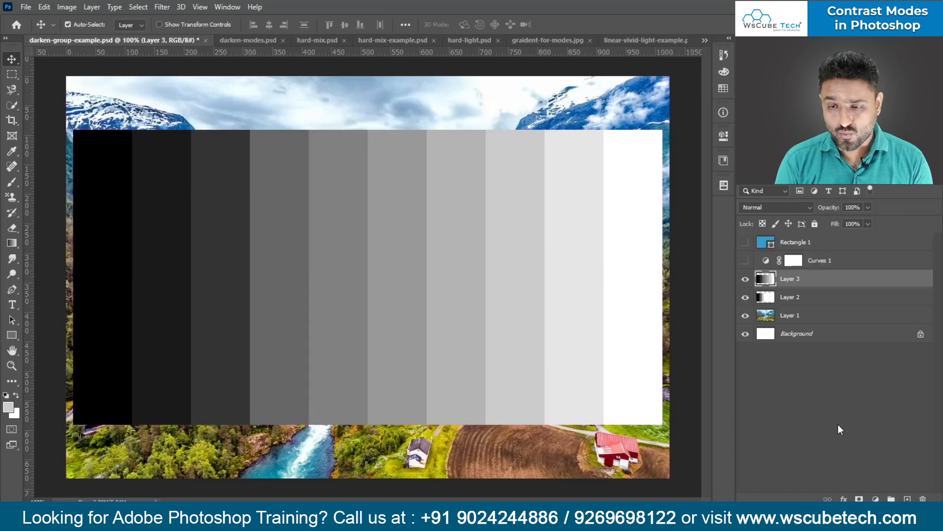
{"action": "left_click", "coordinate": [787, 301]}
{"action": "double_click", "coordinate": [787, 300]}
{"action": "type", "text": "darken"}
{"action": "key", "text": "Return"}
{"action": "left_click", "coordinate": [789, 283]}
{"action": "double_click", "coordinate": [788, 280]}
{"action": "type", "text": "lighten"}
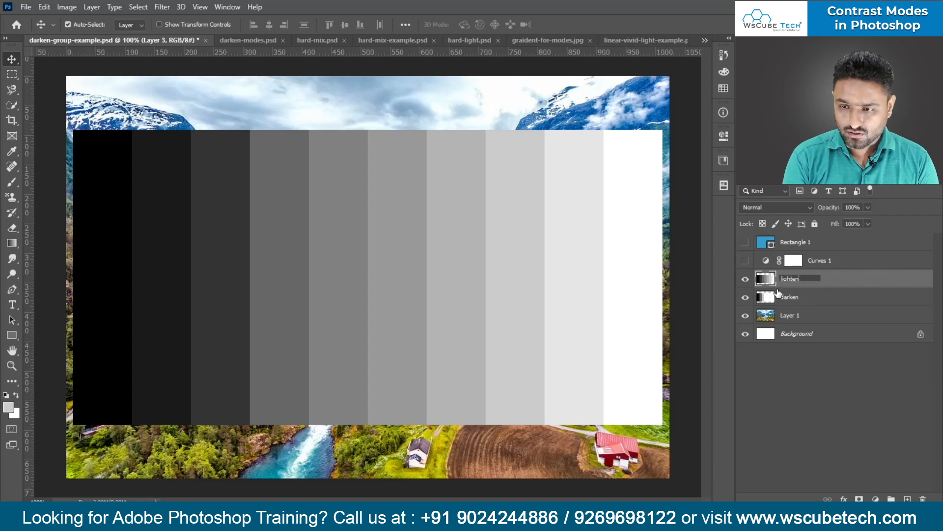
{"action": "key", "text": "Return"}
Step: Set the lighten layer's blend mode to Lighten and apply Levels to it with the black input level at 128
{"action": "left_click", "coordinate": [762, 208]}
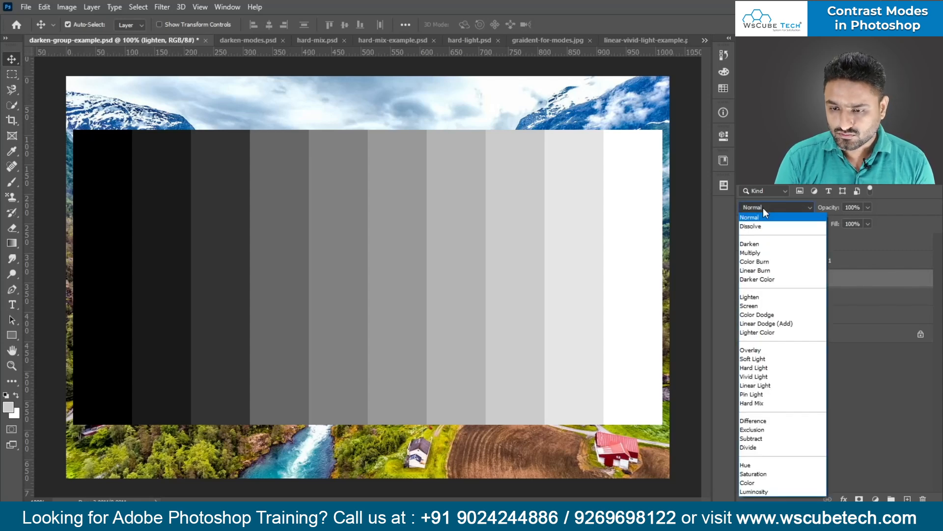
{"action": "left_click", "coordinate": [759, 297]}
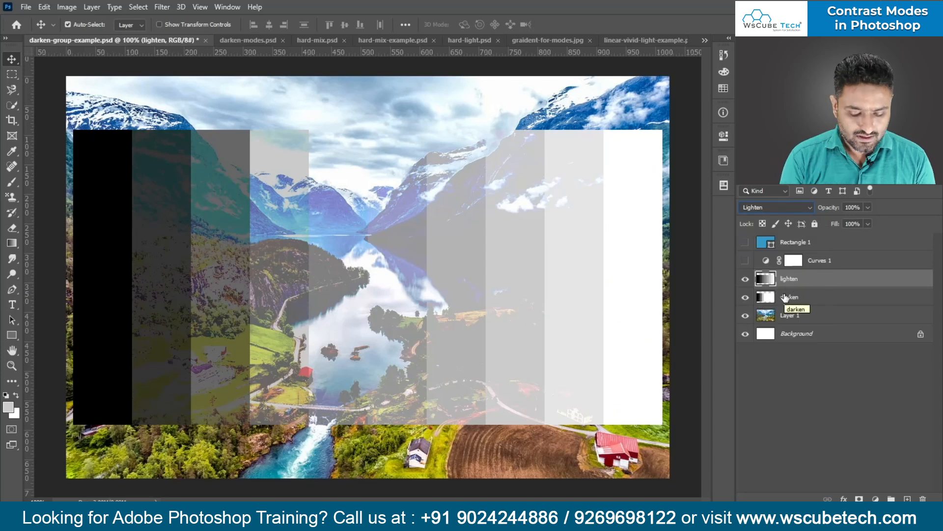
{"action": "key", "text": "ctrl+l"}
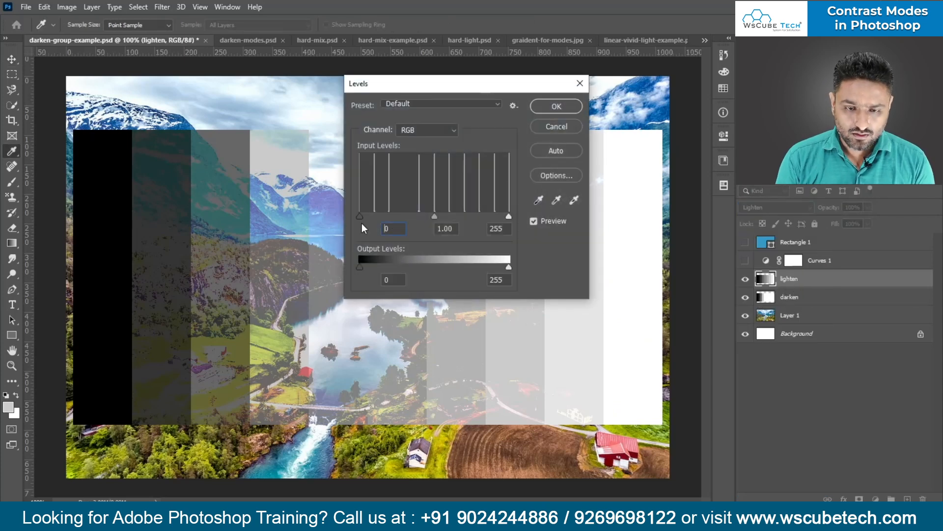
{"action": "type", "text": "128"}
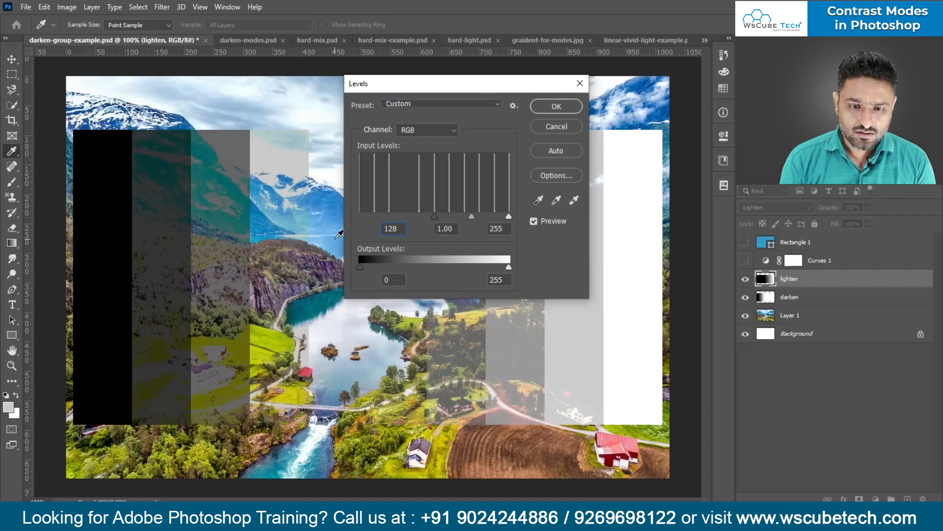
{"action": "left_click", "coordinate": [555, 106]}
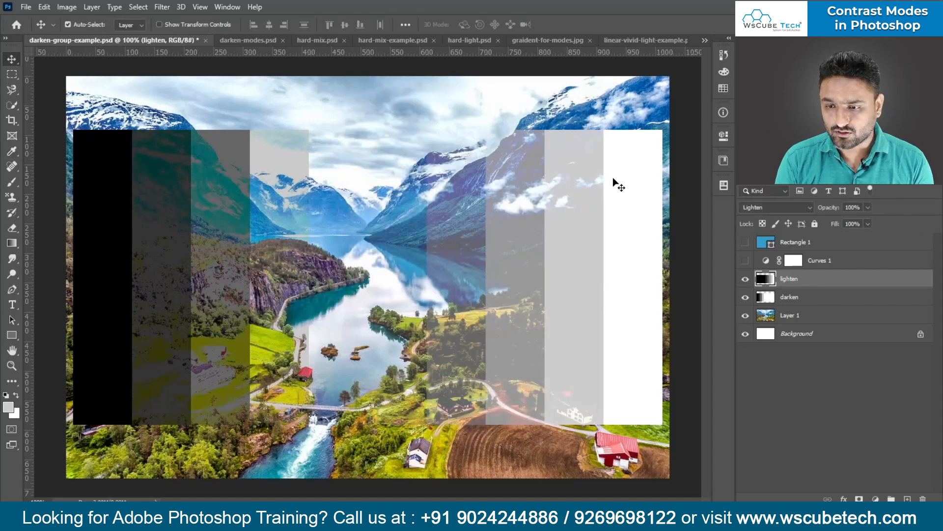
Step: Group the lighten and darken layers together and hide the group
{"action": "left_click", "coordinate": [806, 297], "text": "ctrl"}
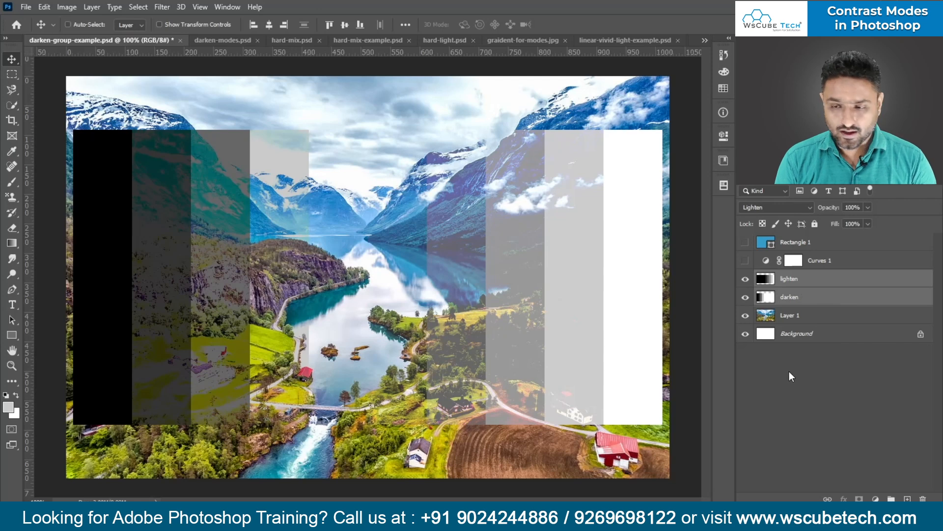
{"action": "key", "text": "ctrl+g"}
{"action": "left_click", "coordinate": [745, 277]}
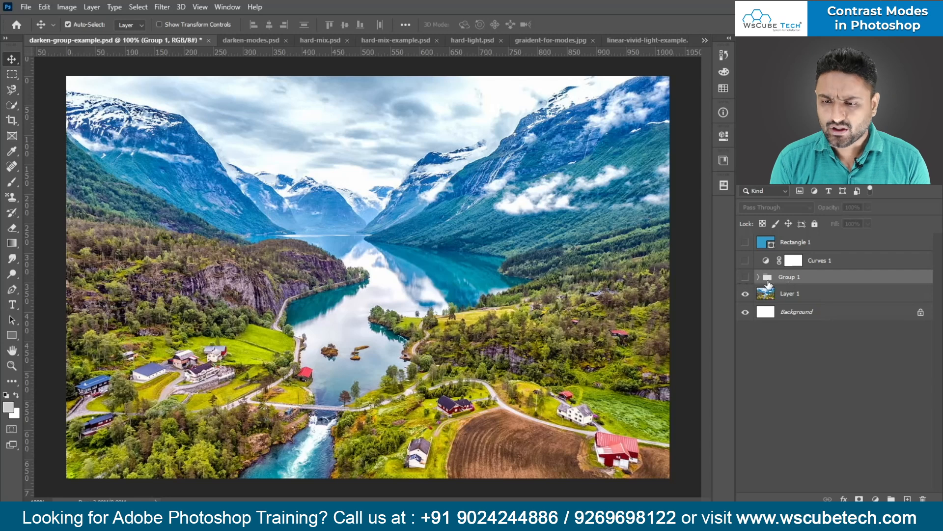
Step: Copy the stepped gradient from graident-for-modes.jpg into darken-group-example.psd as a new layer above Group 1
{"action": "left_click", "coordinate": [748, 280]}
{"action": "left_click", "coordinate": [748, 281]}
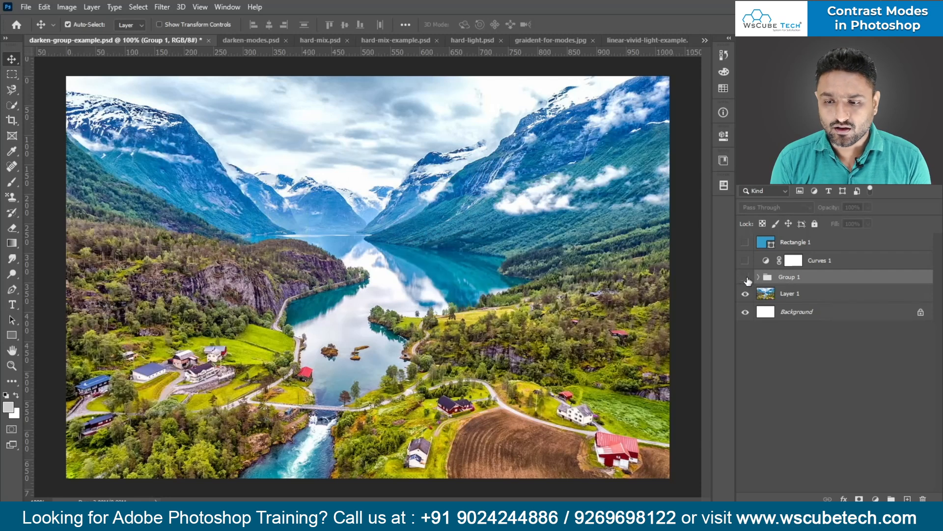
{"action": "left_click", "coordinate": [567, 37]}
{"action": "left_click_drag", "start_coordinate": [486, 300], "coordinate": [99, 42]}
{"action": "left_click_drag", "start_coordinate": [355, 267], "coordinate": [444, 314]}
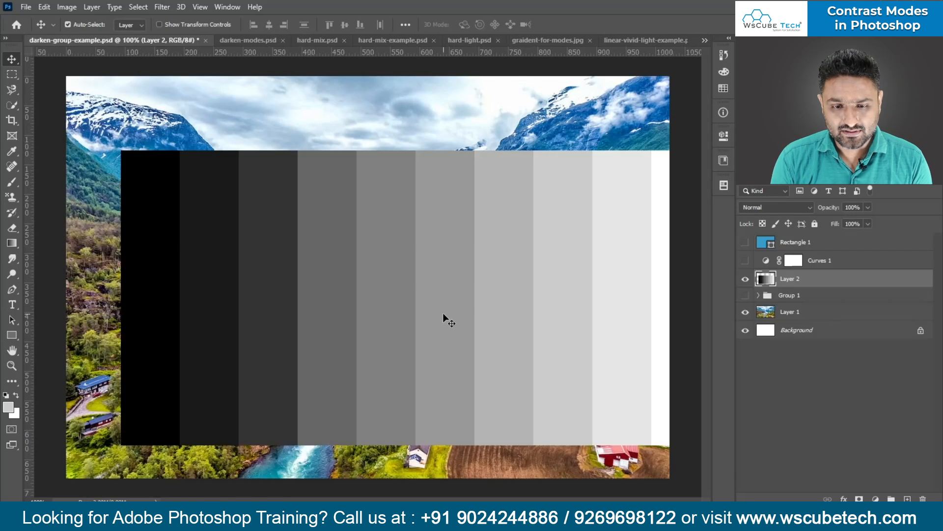
Step: Align the new gradient Layer 2 exactly over Group 1's gradient, using the group's visibility as a guide, and leave the group hidden
{"action": "left_click", "coordinate": [745, 301]}
{"action": "left_click_drag", "start_coordinate": [466, 381], "coordinate": [424, 369]}
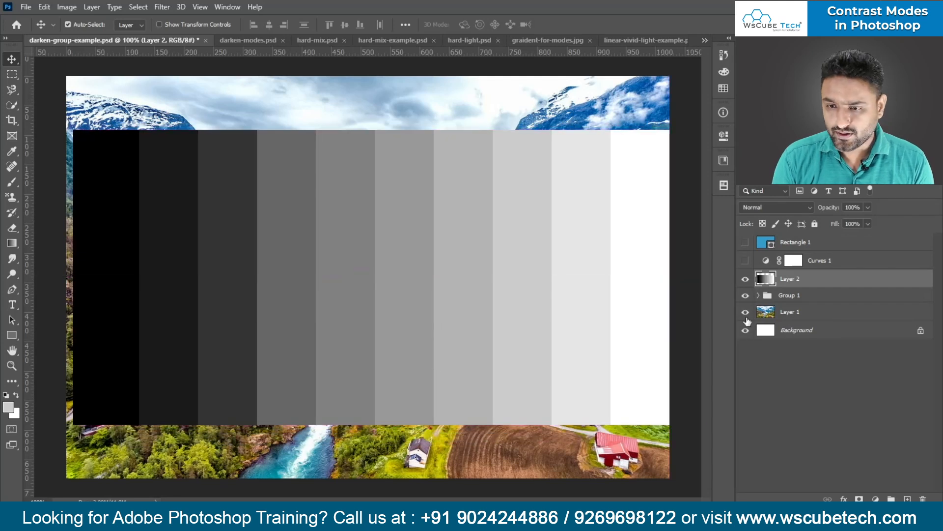
{"action": "left_click", "coordinate": [746, 296]}
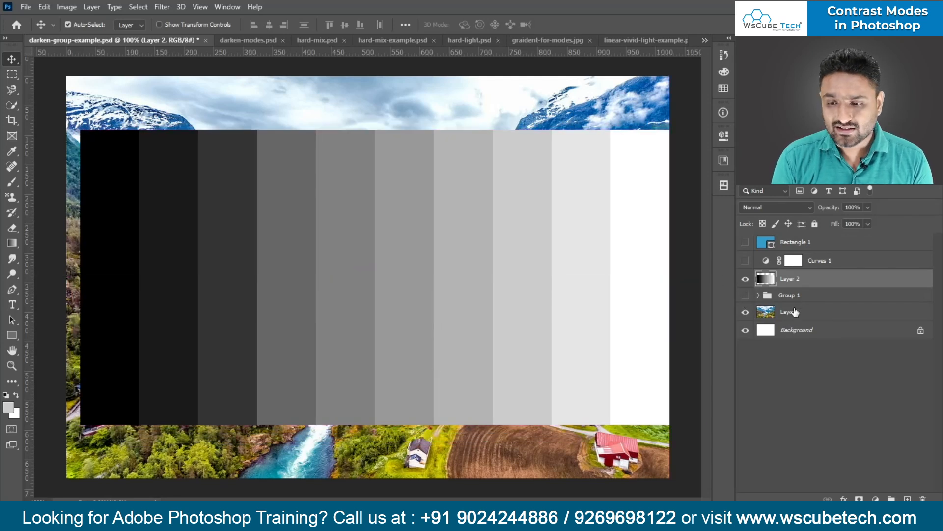
{"action": "left_click", "coordinate": [746, 296]}
{"action": "left_click", "coordinate": [747, 297]}
{"action": "left_click", "coordinate": [746, 296]}
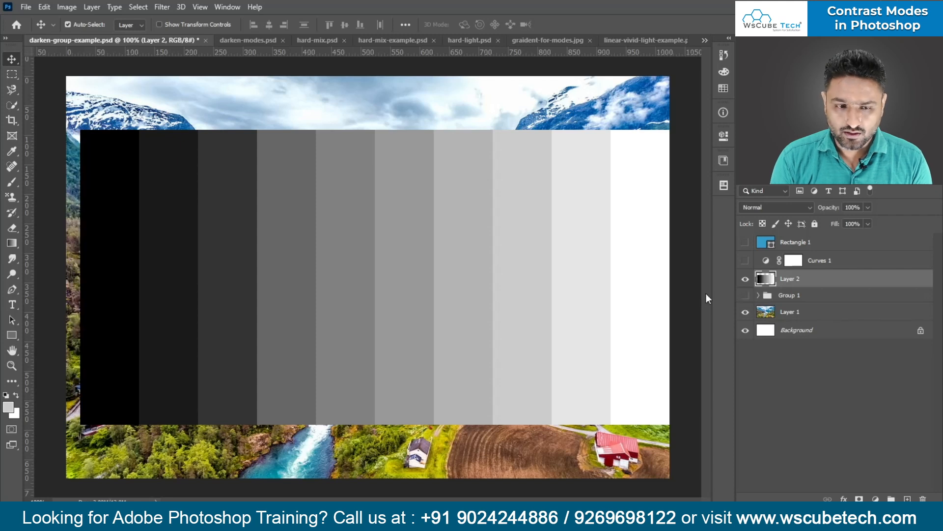
{"action": "left_click", "coordinate": [745, 296]}
{"action": "left_click_drag", "start_coordinate": [433, 322], "coordinate": [426, 304]}
{"action": "left_click", "coordinate": [747, 296]}
Step: Set Layer 2's blend mode to Pin Light and compare it with Group 1 by alternating their visibility
{"action": "left_click", "coordinate": [780, 206]}
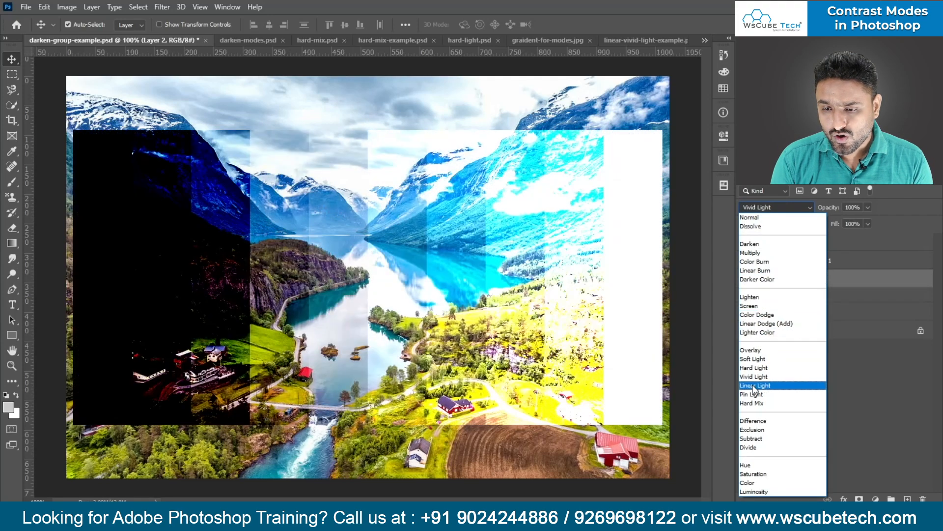
{"action": "left_click", "coordinate": [753, 393]}
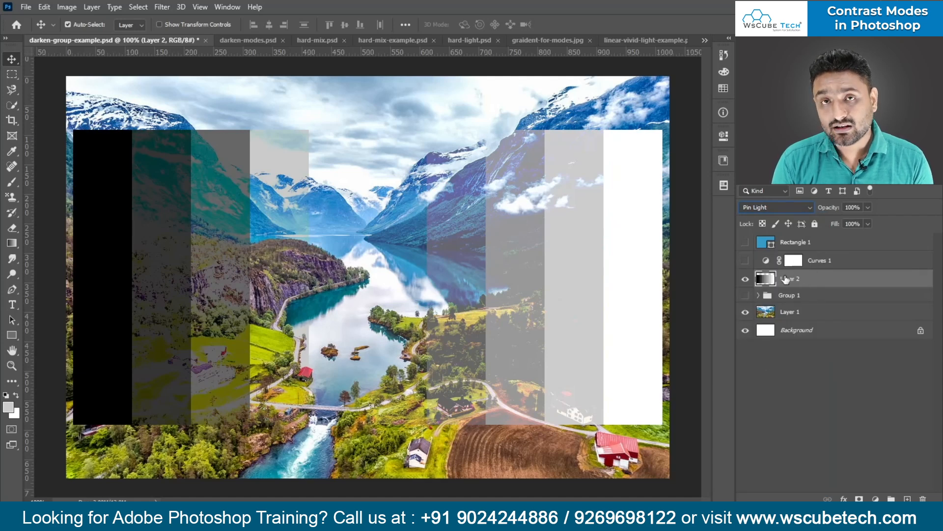
{"action": "left_click", "coordinate": [744, 279]}
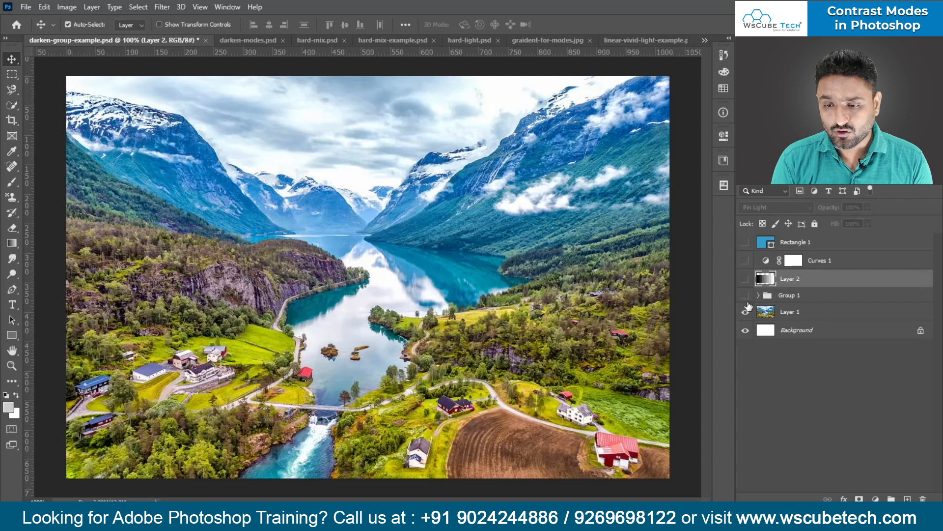
{"action": "left_click", "coordinate": [745, 295]}
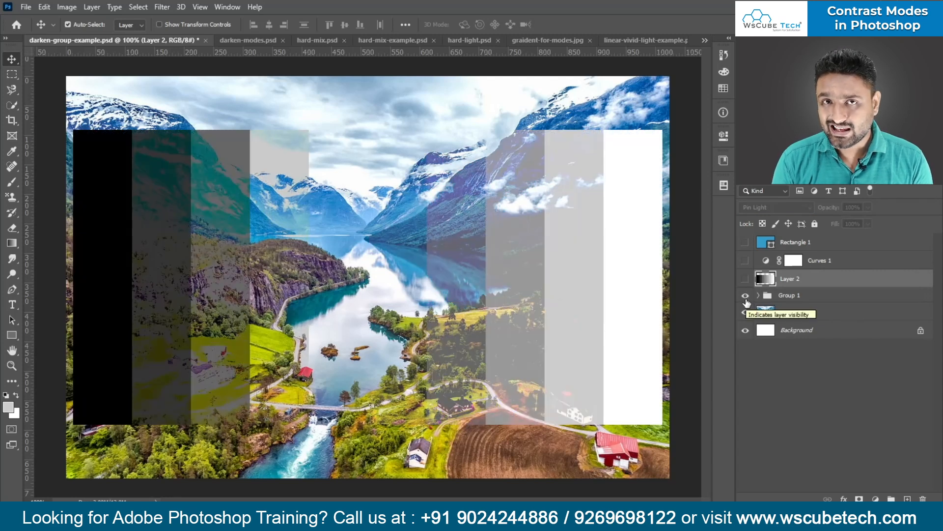
{"action": "left_click", "coordinate": [745, 279]}
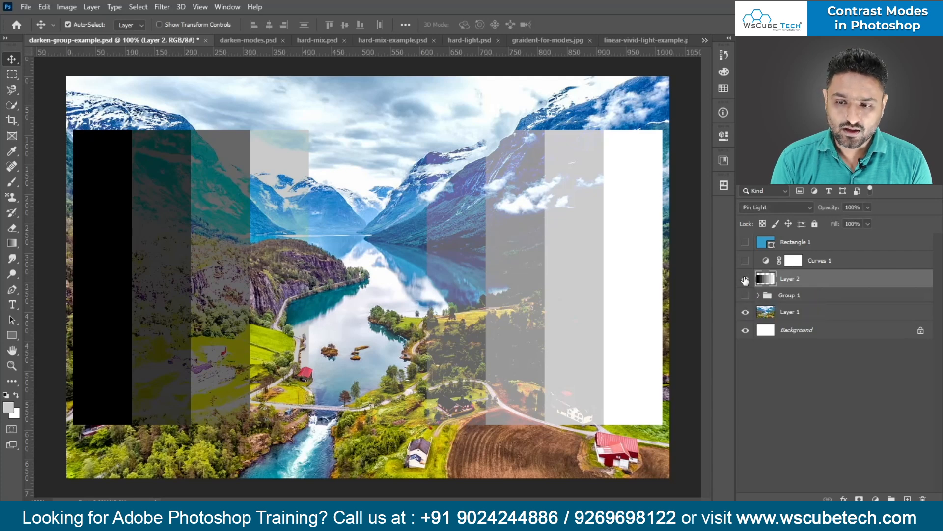
Step: Rename the Pin Light gradient layer as "pin-light"
{"action": "double_click", "coordinate": [790, 280]}
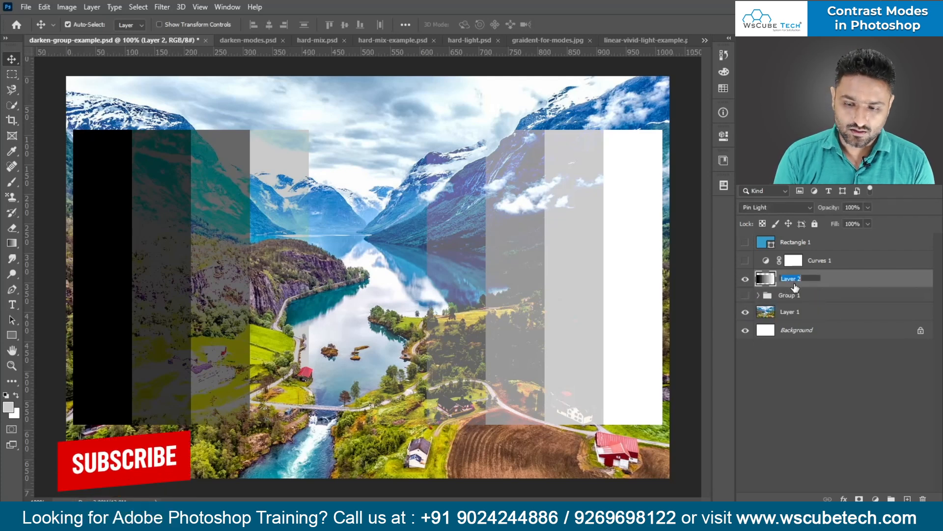
{"action": "type", "text": "pin-light"}
{"action": "key", "text": "Return"}
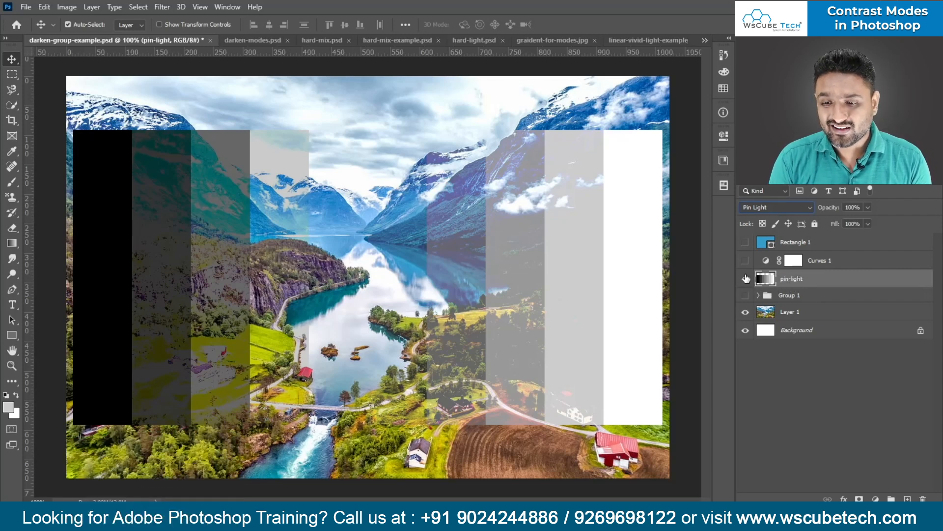
Step: Compare the pin-light layer with Group 1 by alternating their visibility, keep Pin Light as its blend mode, and hide both
{"action": "left_click", "coordinate": [746, 279]}
{"action": "left_click", "coordinate": [745, 295]}
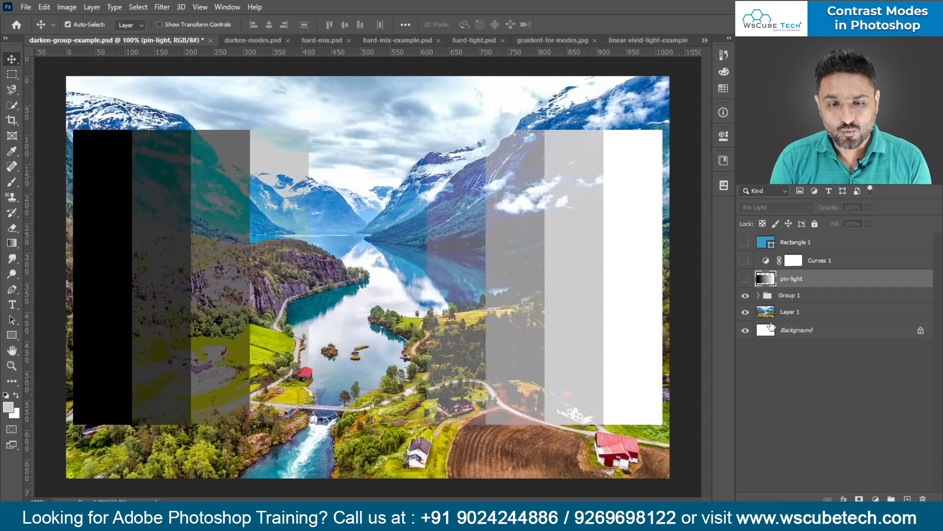
{"action": "left_click", "coordinate": [745, 280]}
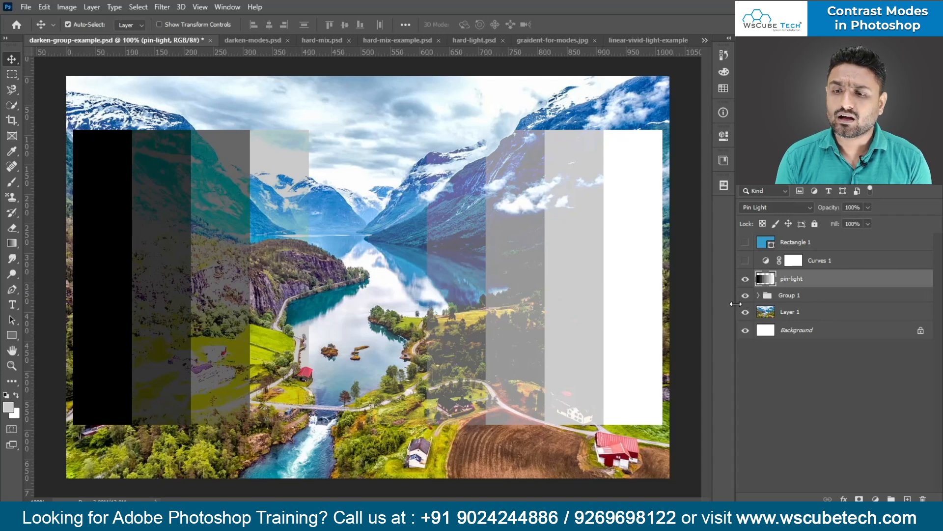
{"action": "left_click", "coordinate": [786, 211]}
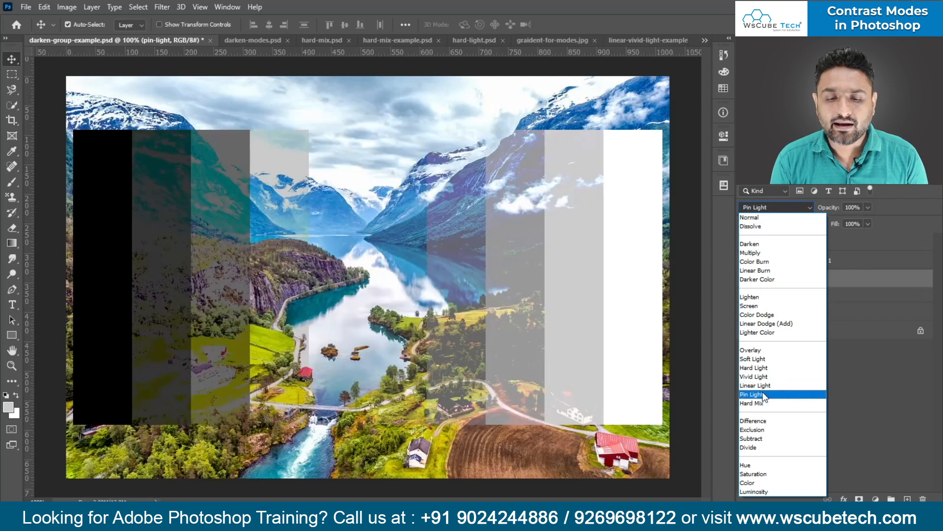
{"action": "left_click", "coordinate": [763, 393]}
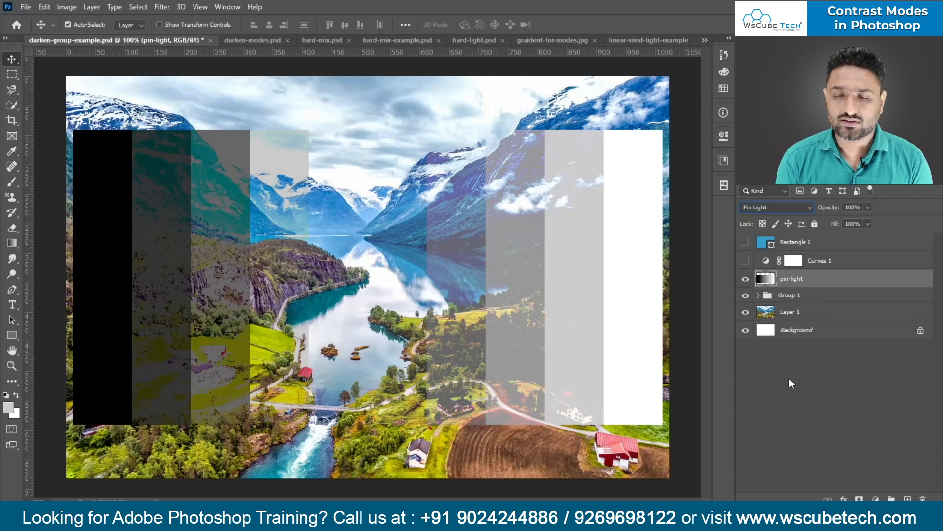
{"action": "left_click", "coordinate": [745, 295]}
{"action": "left_click", "coordinate": [746, 278]}
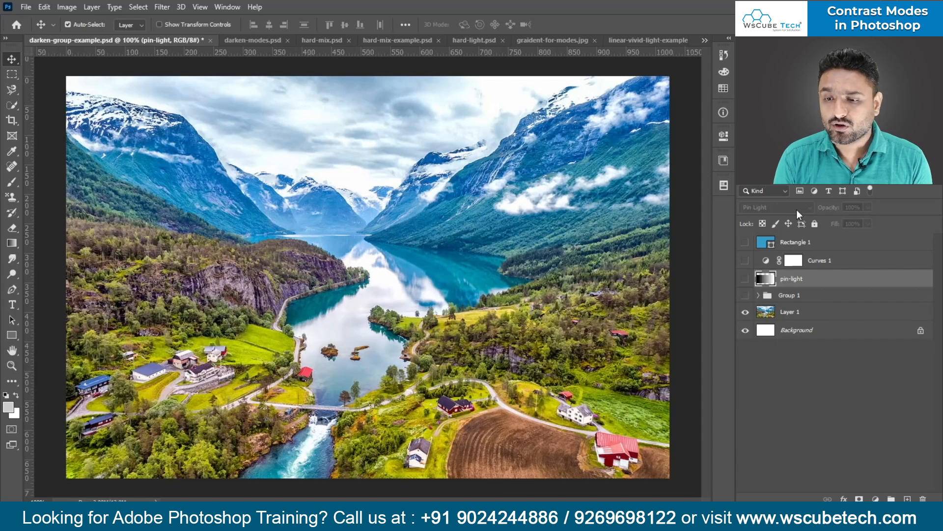
Step: In hard-mix.psd, compare Normal and Hard Mix on the colour spectrum Layer 1 and leave it set to Hard Mix
{"action": "left_click", "coordinate": [407, 40]}
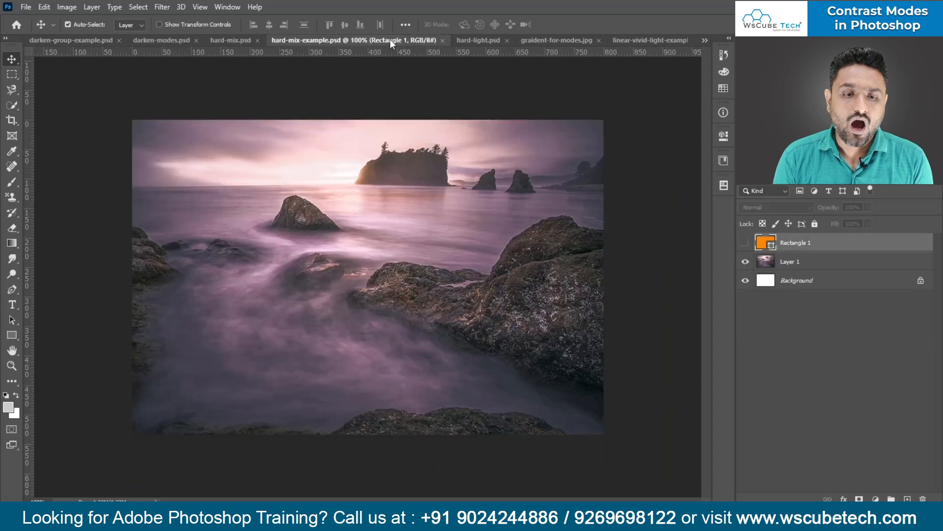
{"action": "left_click", "coordinate": [221, 39]}
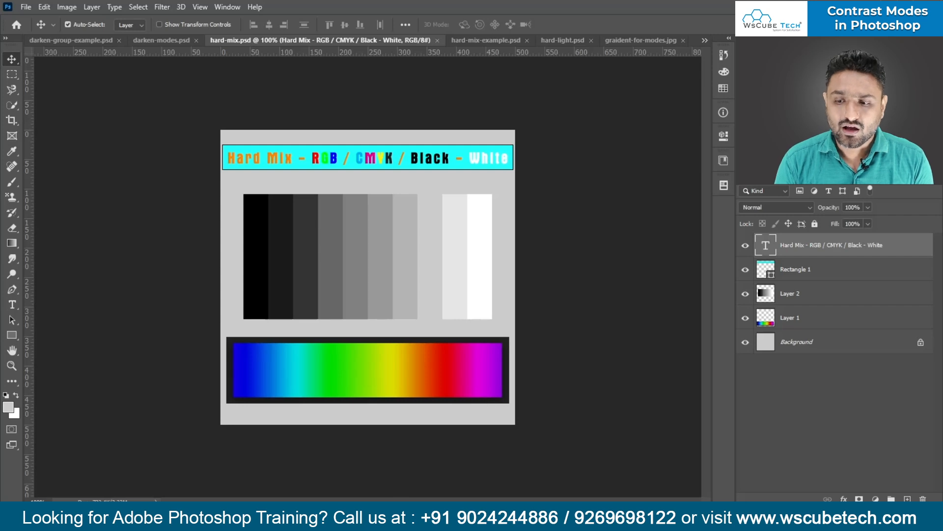
{"action": "left_click", "coordinate": [795, 327]}
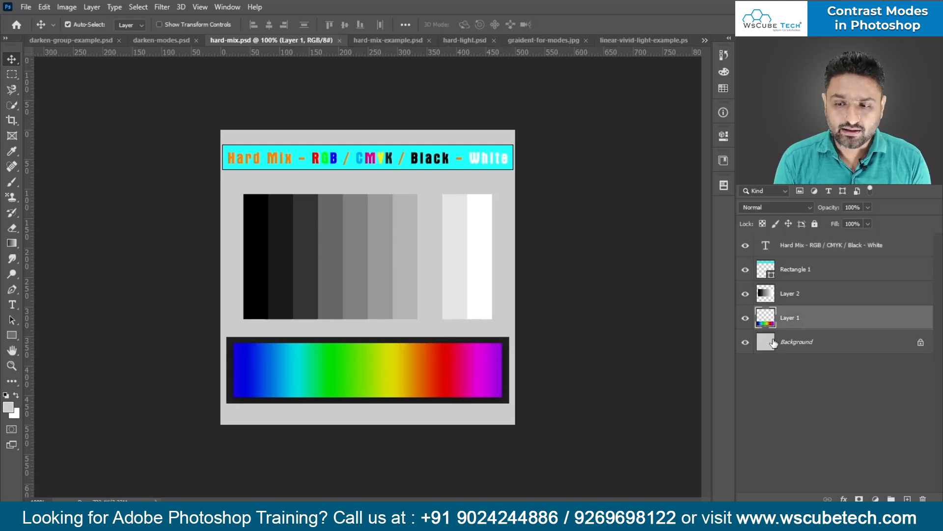
{"action": "left_click", "coordinate": [757, 209]}
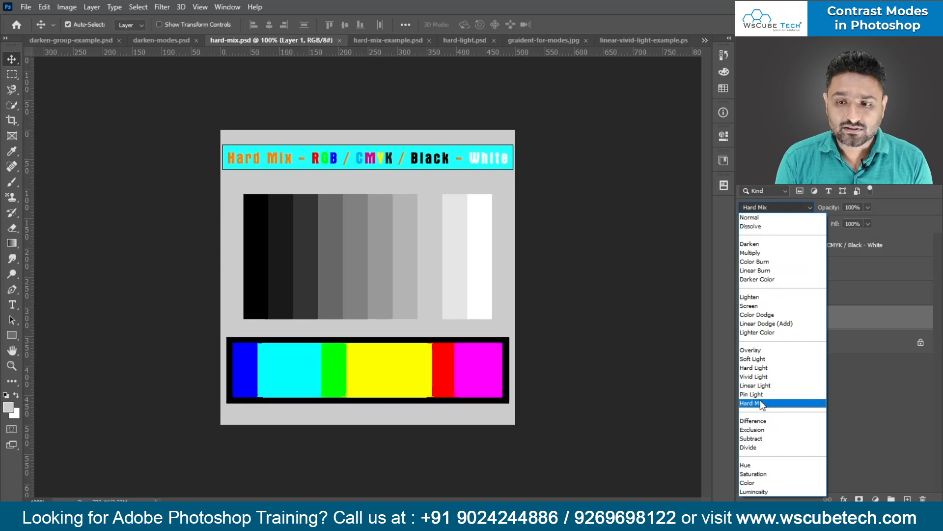
{"action": "left_click", "coordinate": [749, 219]}
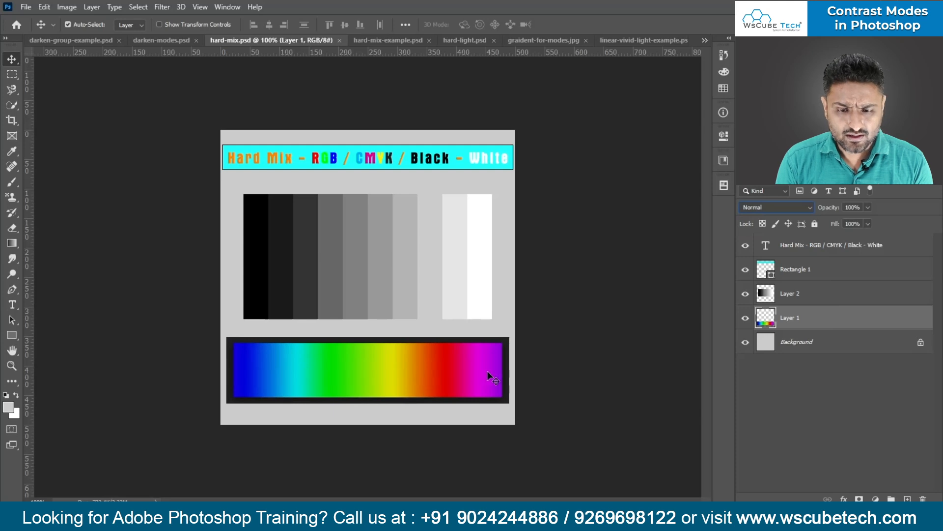
{"action": "left_click", "coordinate": [759, 205]}
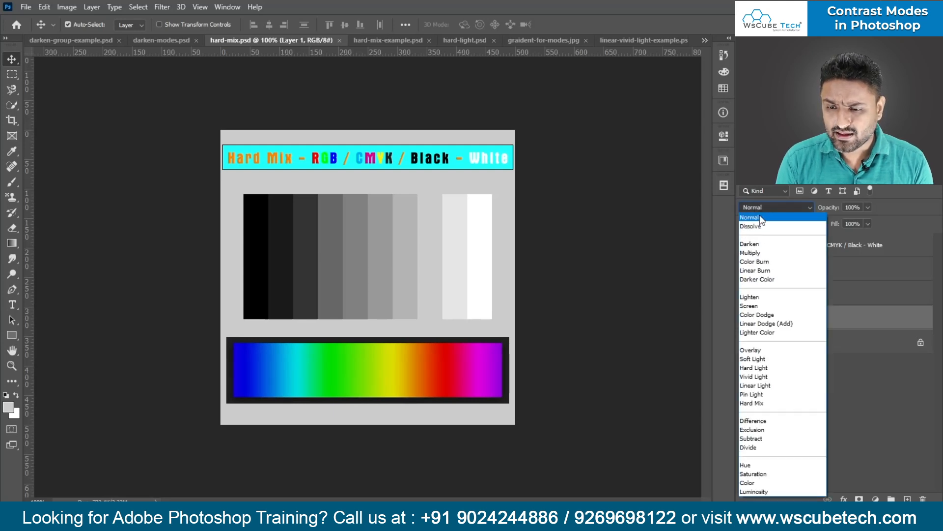
{"action": "left_click", "coordinate": [766, 403]}
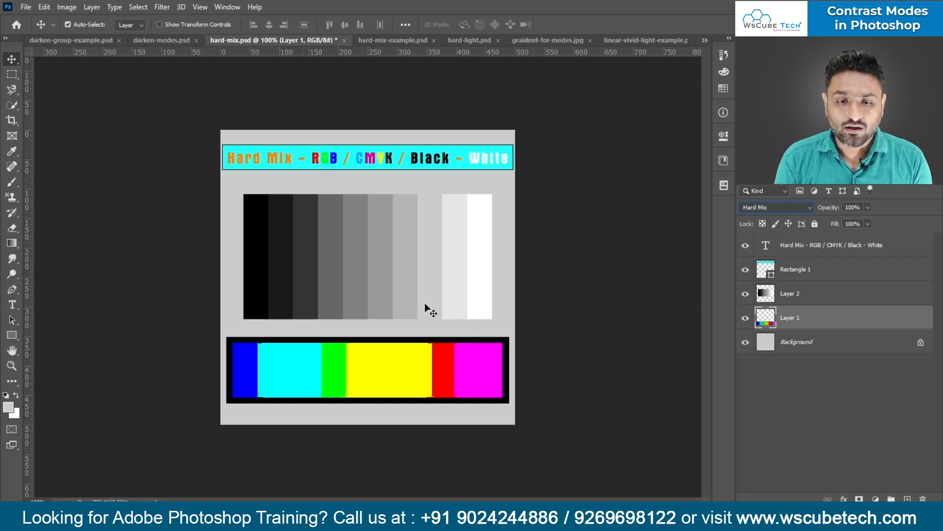
Step: Set the blend mode of the grayscale steps on Layer 2 to Hard Mix
{"action": "left_click", "coordinate": [419, 288]}
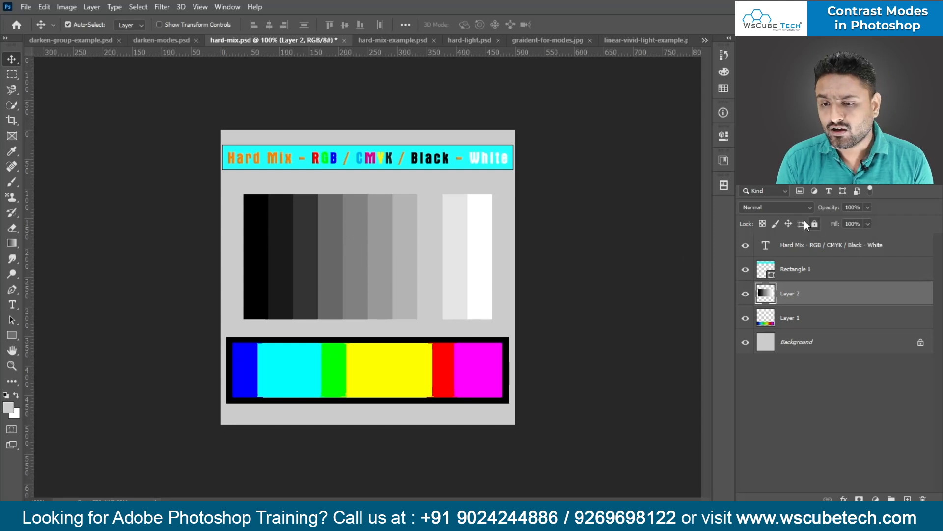
{"action": "left_click", "coordinate": [792, 209]}
{"action": "left_click", "coordinate": [757, 396]}
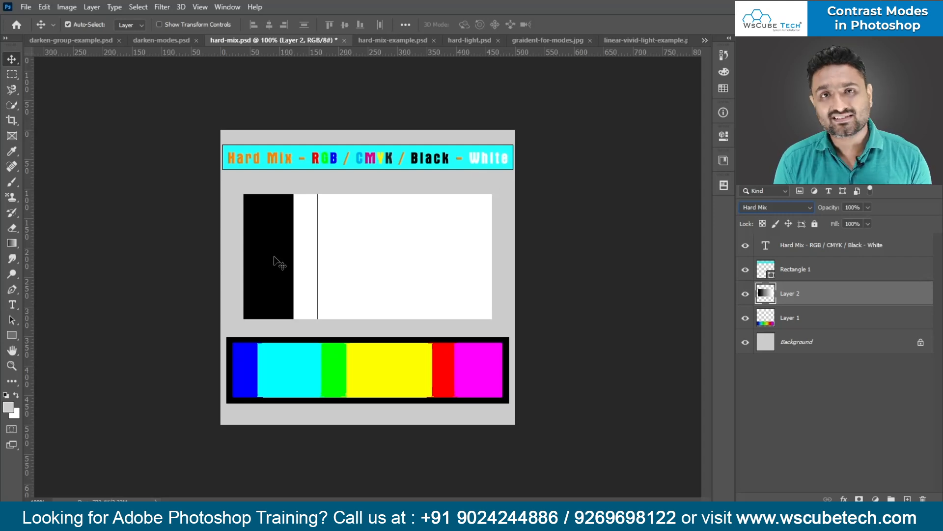
Step: Compare the orange Rectangle 1 and the seascape beneath it in hard-mix-example.psd with the Hard Mix result in hard-mix.psd
{"action": "left_click", "coordinate": [395, 42]}
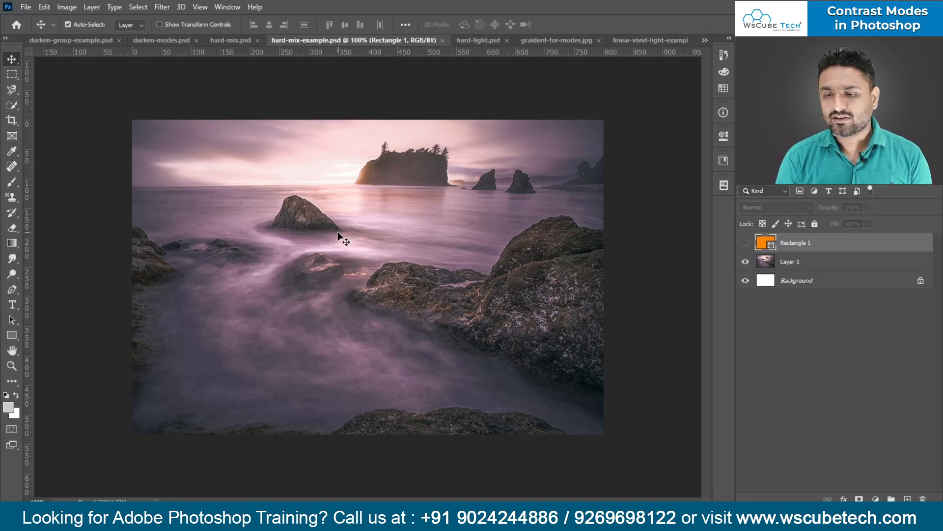
{"action": "left_click", "coordinate": [745, 242]}
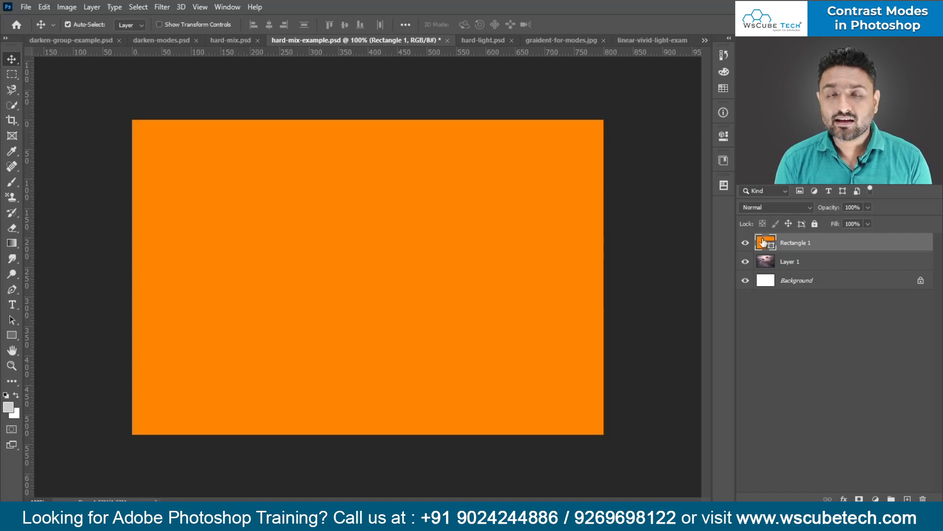
{"action": "left_click", "coordinate": [242, 42]}
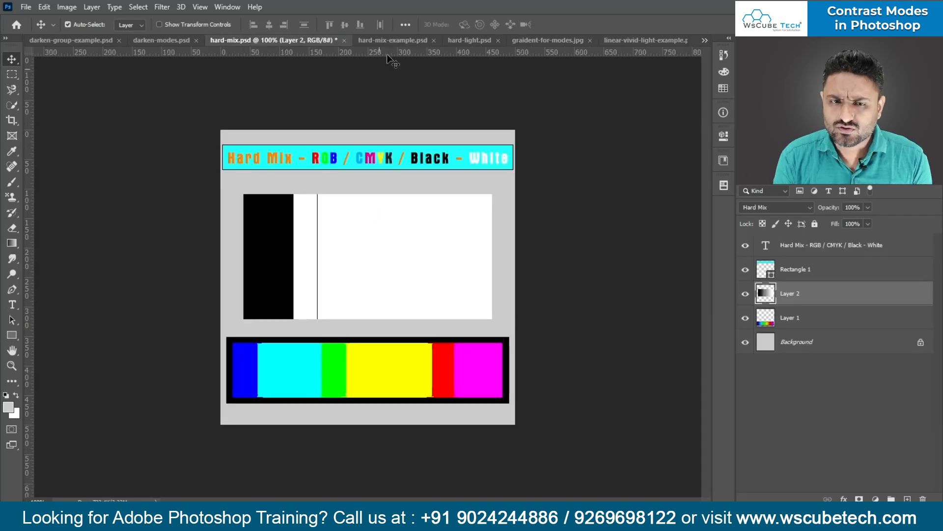
{"action": "left_click", "coordinate": [380, 40]}
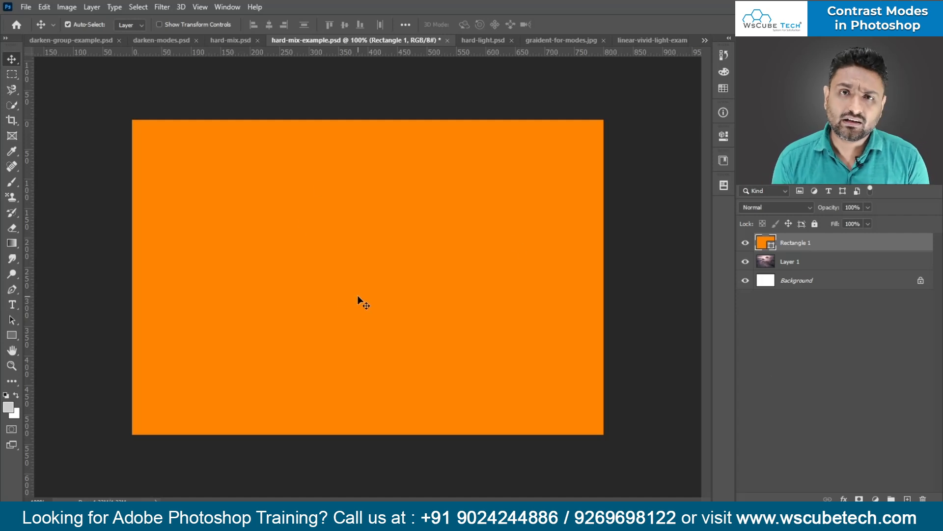
{"action": "left_click", "coordinate": [745, 243]}
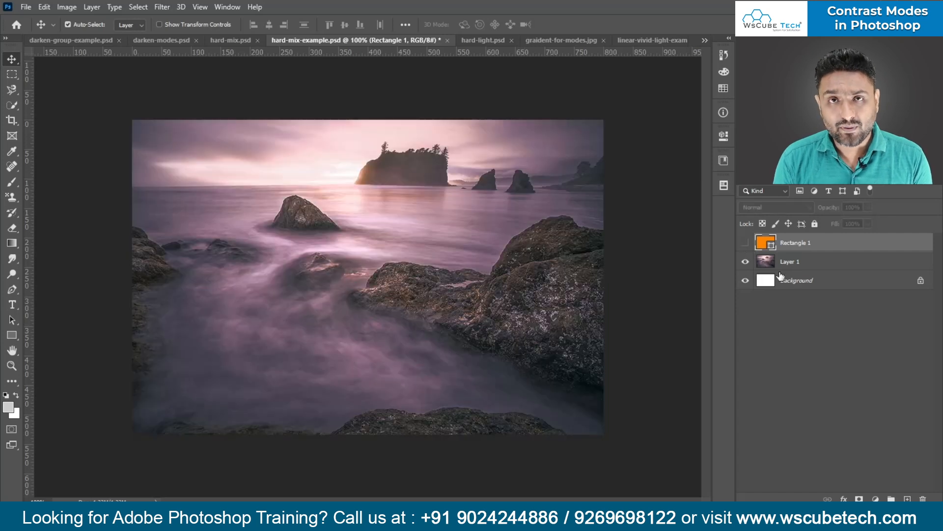
{"action": "left_click", "coordinate": [786, 266]}
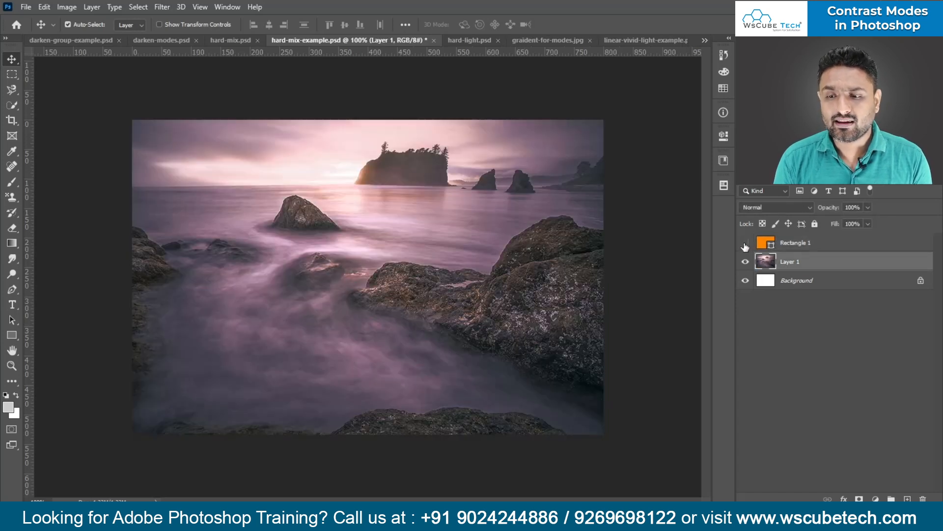
Step: Show the orange Rectangle 1 over the seascape and set its blend mode to Hard Mix
{"action": "left_click", "coordinate": [745, 243]}
{"action": "left_click", "coordinate": [803, 244]}
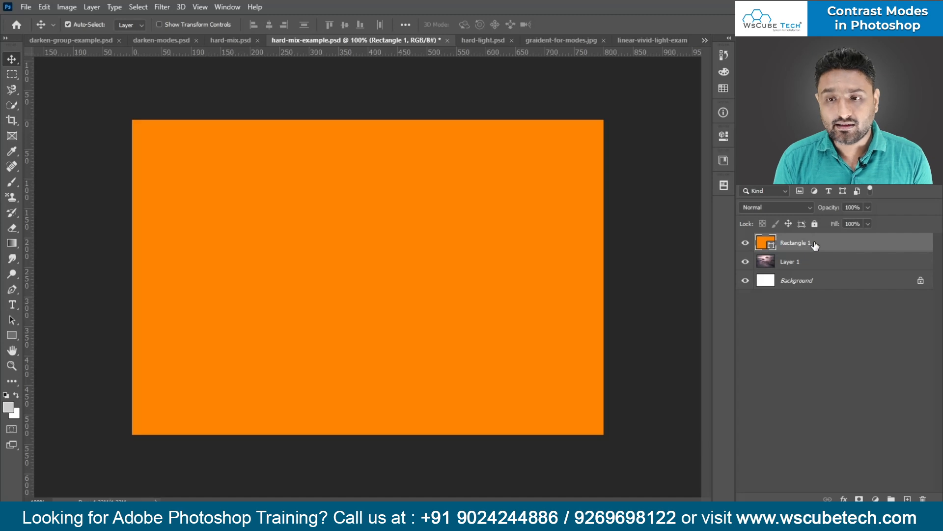
{"action": "left_click", "coordinate": [766, 207]}
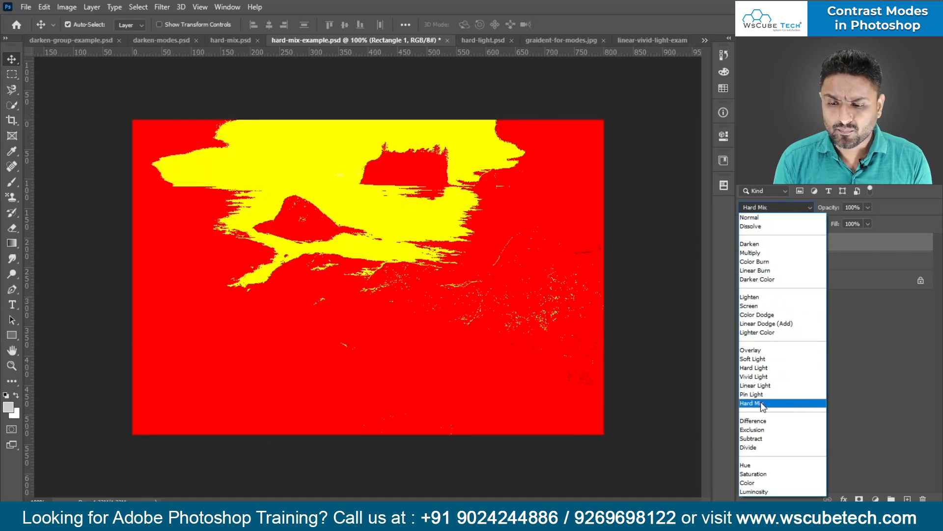
{"action": "left_click", "coordinate": [761, 405]}
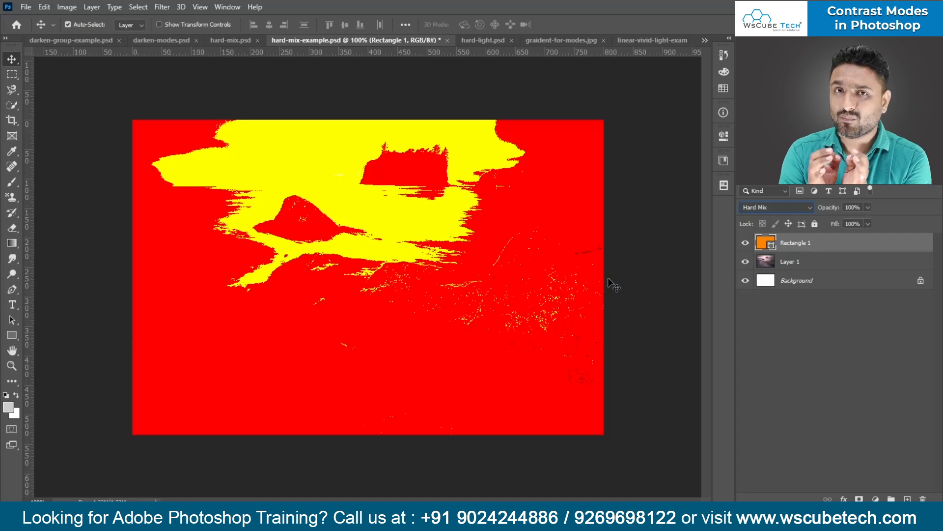
Step: Compare the Hard Mix samples in hard-mix.psd with the seascape in hard-mix-example.psd, with and without the orange Rectangle 1
{"action": "left_click", "coordinate": [240, 40]}
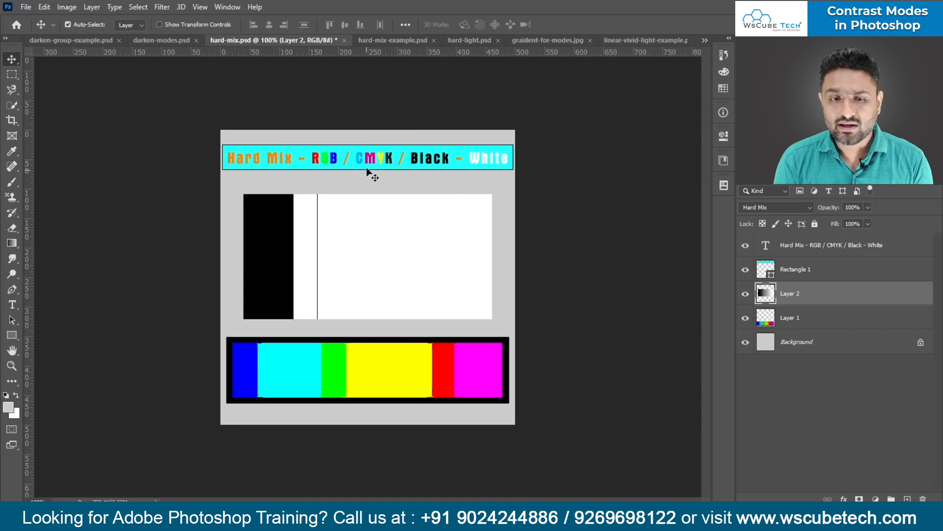
{"action": "left_click", "coordinate": [388, 40]}
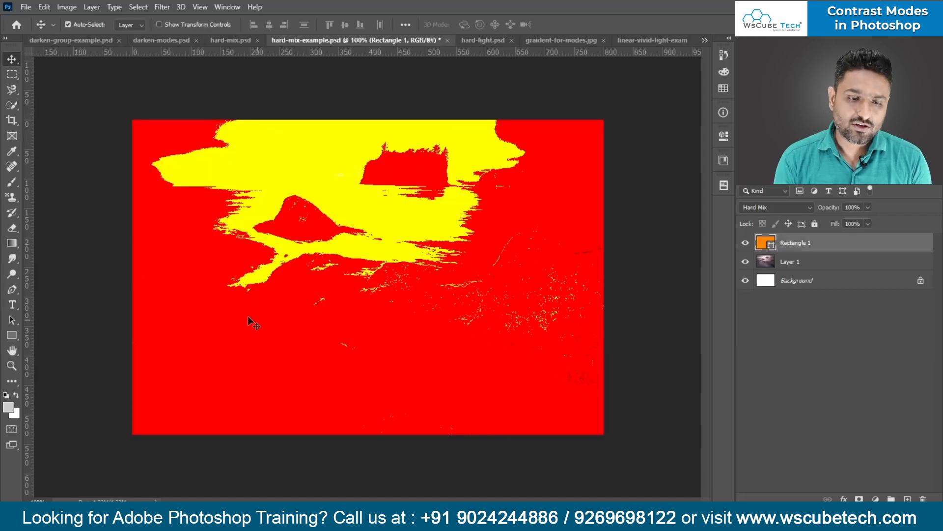
{"action": "left_click", "coordinate": [745, 242]}
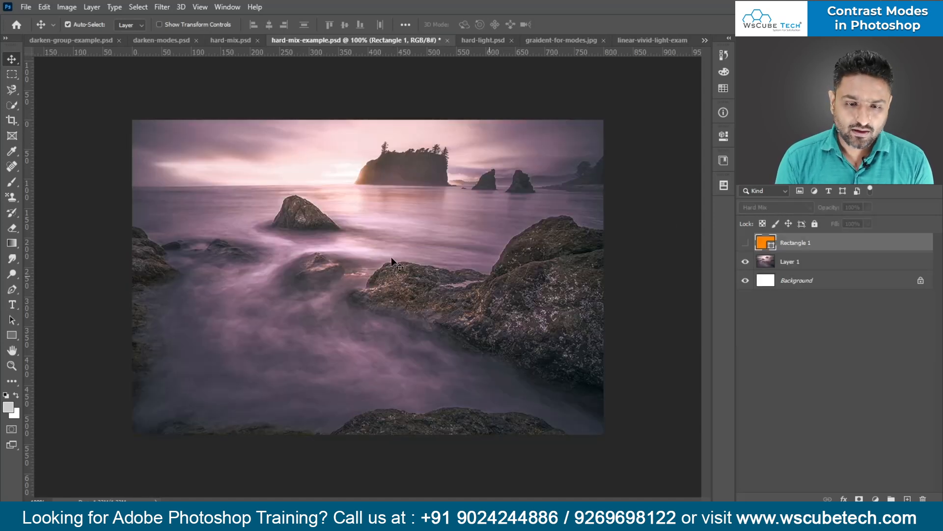
{"action": "left_click", "coordinate": [746, 242]}
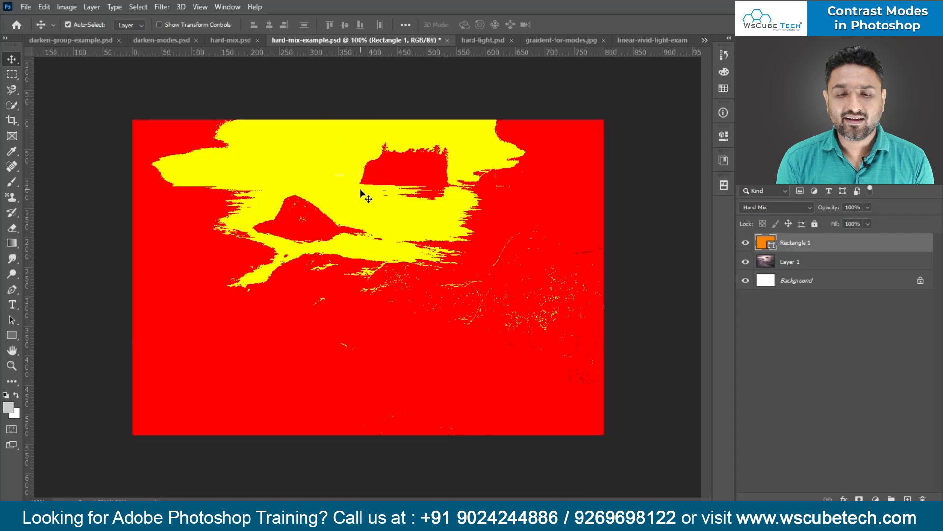
Step: Examine the Hard Mix colours up close around the rocks and bright sky of the seascape
{"action": "key", "text": "ctrl+plus"}
{"action": "scroll", "coordinate": [324, 128], "scroll_direction": "down", "scroll_amount": 2}
{"action": "scroll", "coordinate": [309, 132], "scroll_direction": "up", "scroll_amount": 4}
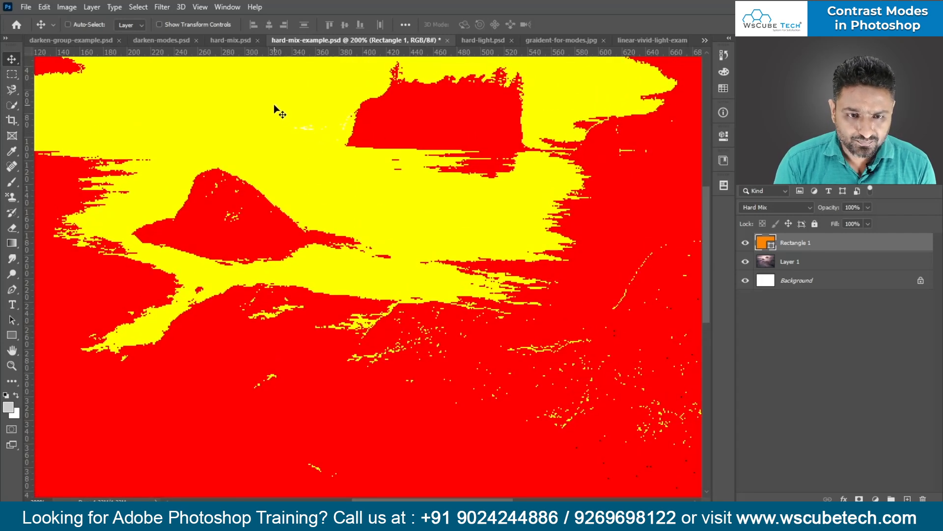
{"action": "key", "text": "ctrl+plus"}
{"action": "left_click_drag", "start_coordinate": [345, 153], "coordinate": [379, 259]}
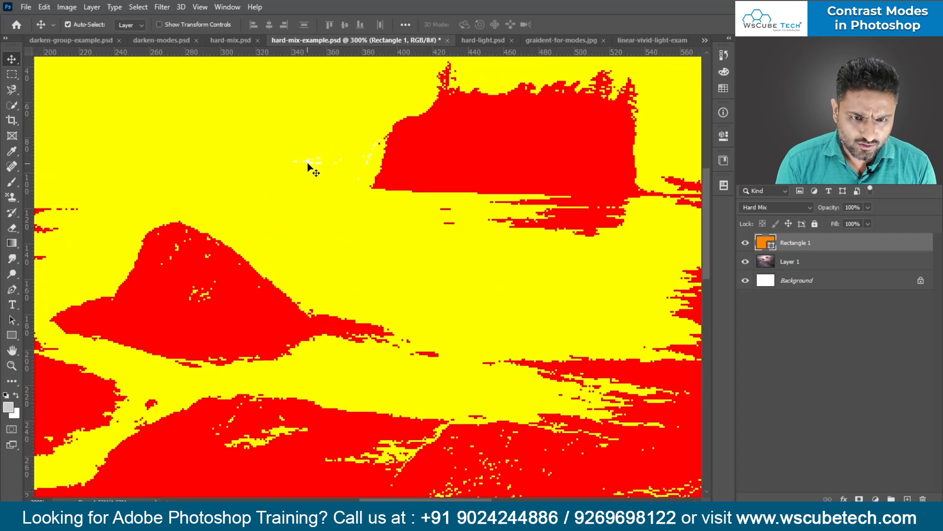
{"action": "key", "text": "ctrl+minus"}
{"action": "key", "text": "ctrl+minus"}
{"action": "key", "text": "ctrl+minus"}
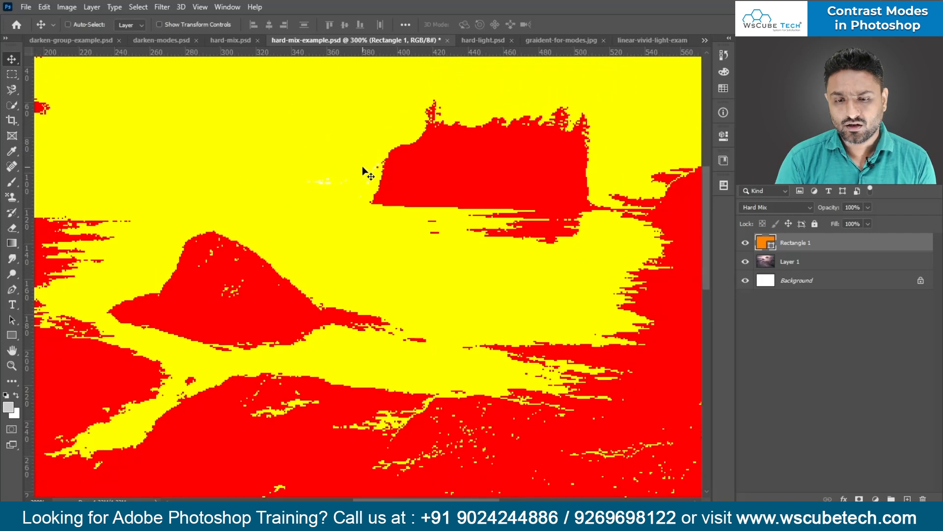
{"action": "key", "text": "ctrl+plus"}
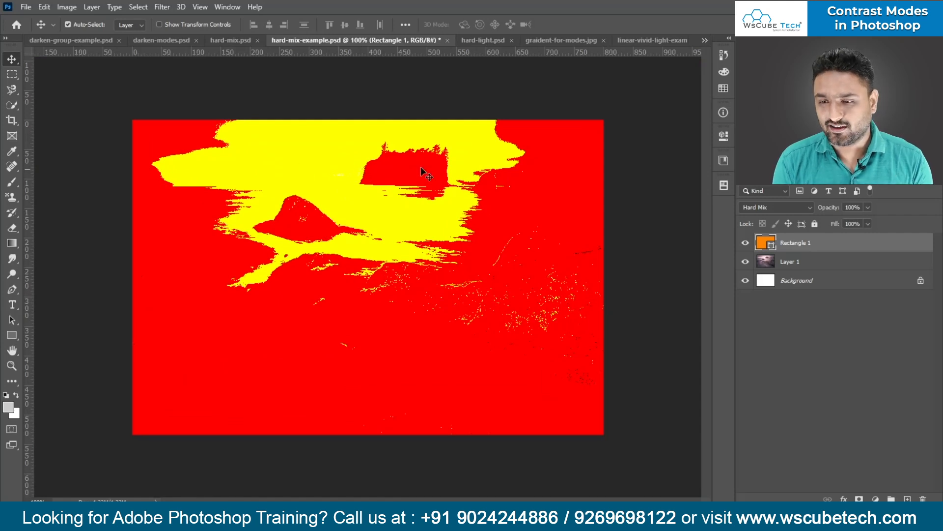
Step: Reduce the Fill of the Hard Mix layer Rectangle 1 to 41%
{"action": "left_click_drag", "start_coordinate": [836, 227], "coordinate": [808, 225]}
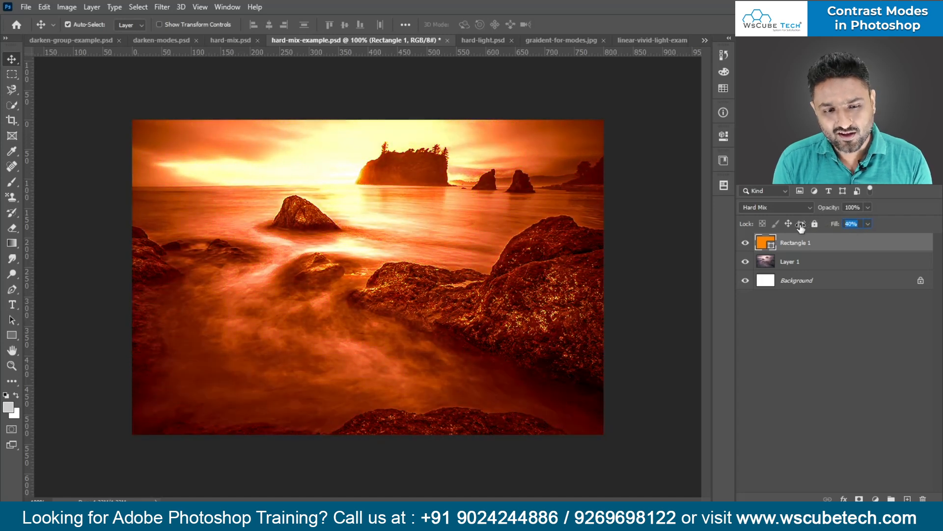
{"action": "left_click", "coordinate": [836, 226]}
{"action": "left_click_drag", "start_coordinate": [836, 226], "coordinate": [842, 226]}
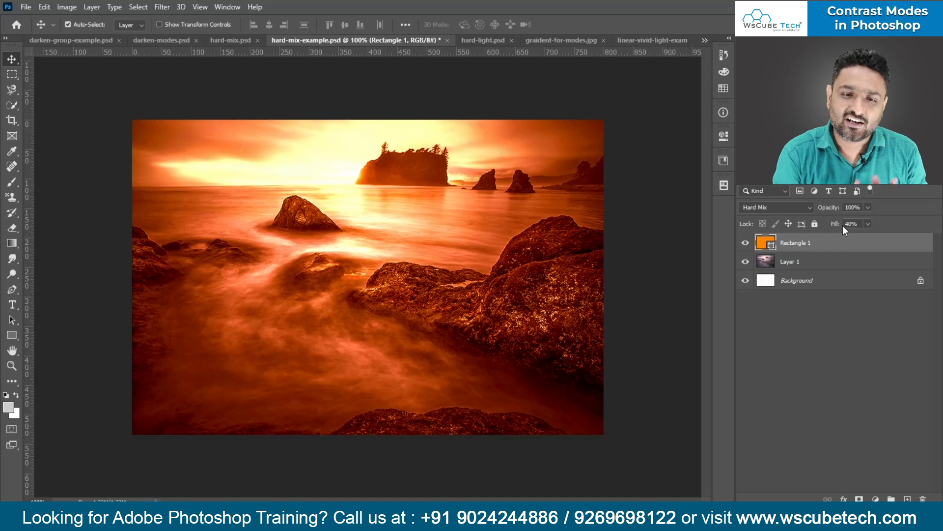
{"action": "left_click_drag", "start_coordinate": [839, 226], "coordinate": [838, 226]}
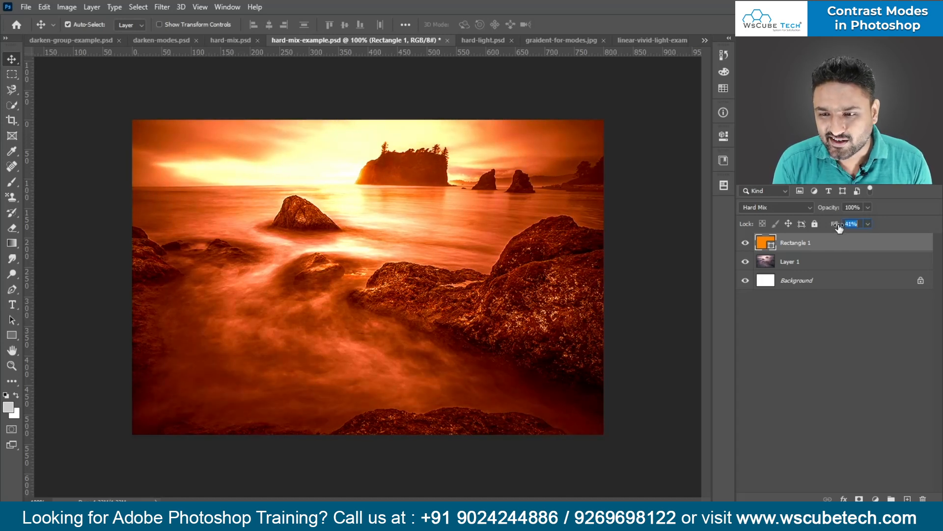
{"action": "left_click", "coordinate": [769, 253]}
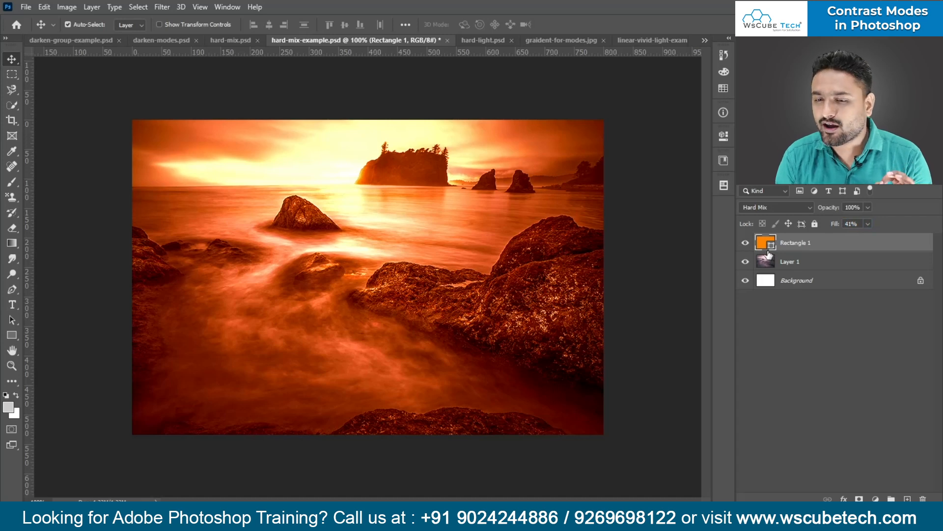
Step: Compare the seascape with and without the reduced-fill orange Rectangle 1, leaving the layer visible
{"action": "left_click", "coordinate": [746, 244]}
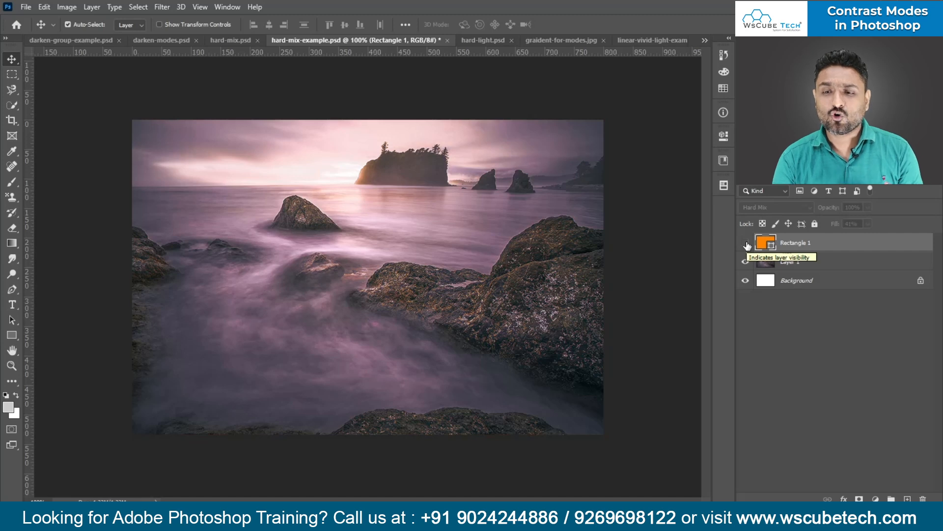
{"action": "left_click", "coordinate": [746, 244]}
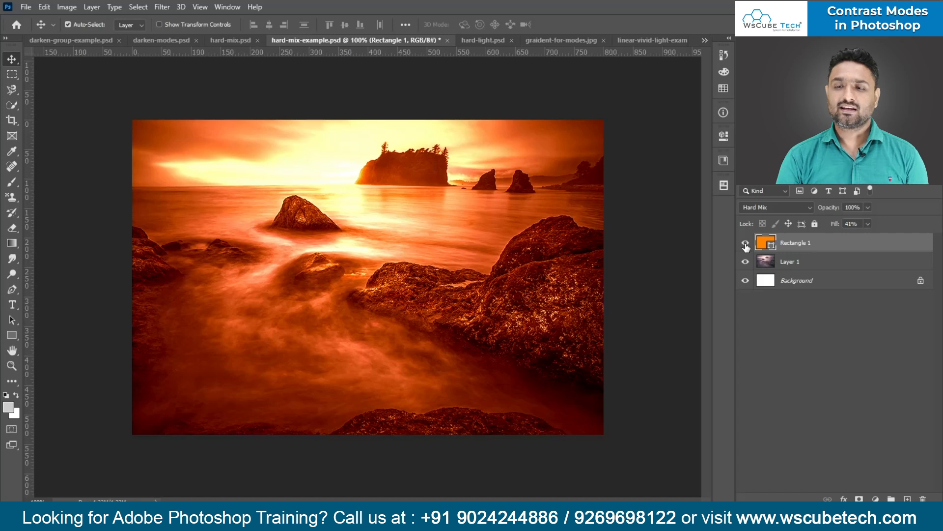
{"action": "left_click", "coordinate": [745, 243]}
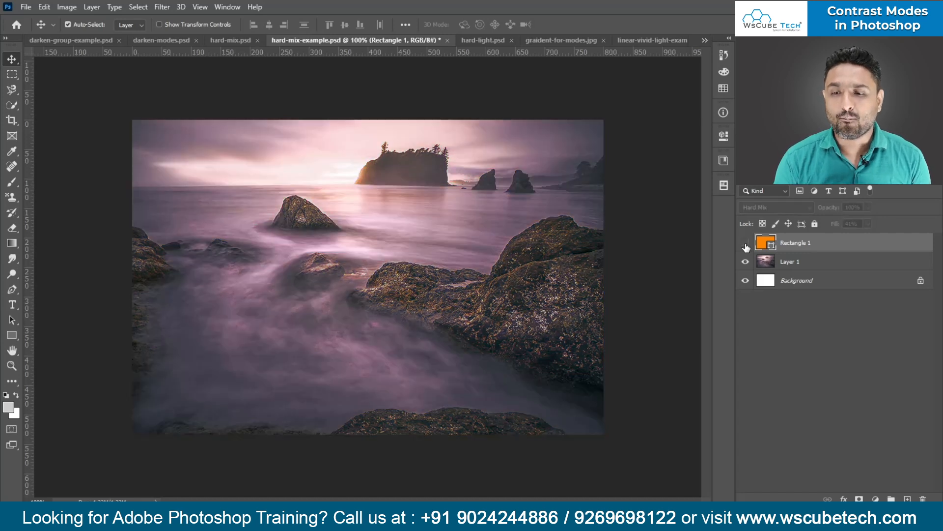
{"action": "left_click", "coordinate": [745, 243]}
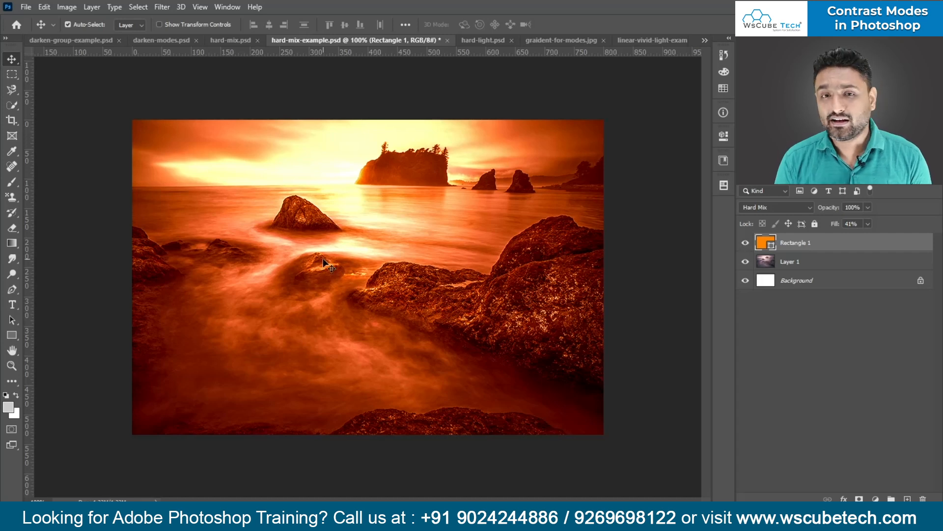
{"action": "left_click", "coordinate": [746, 242]}
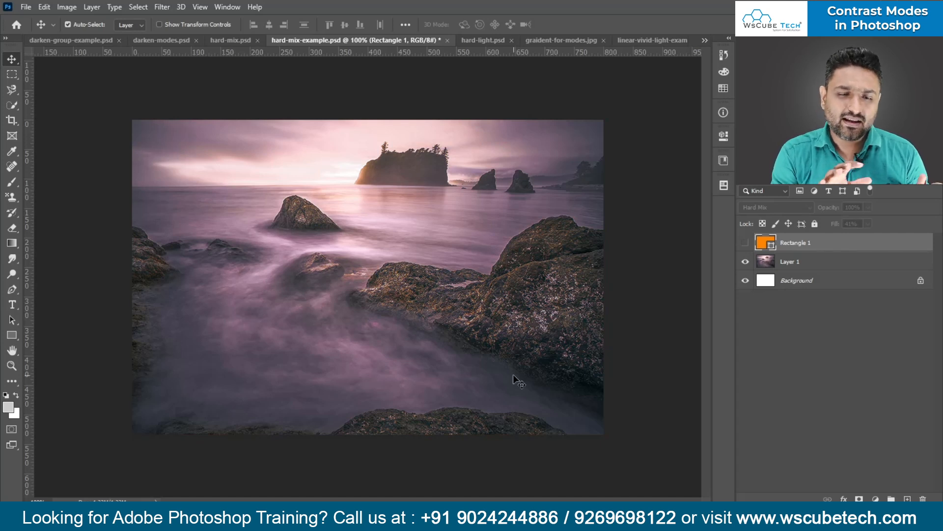
{"action": "left_click", "coordinate": [745, 243]}
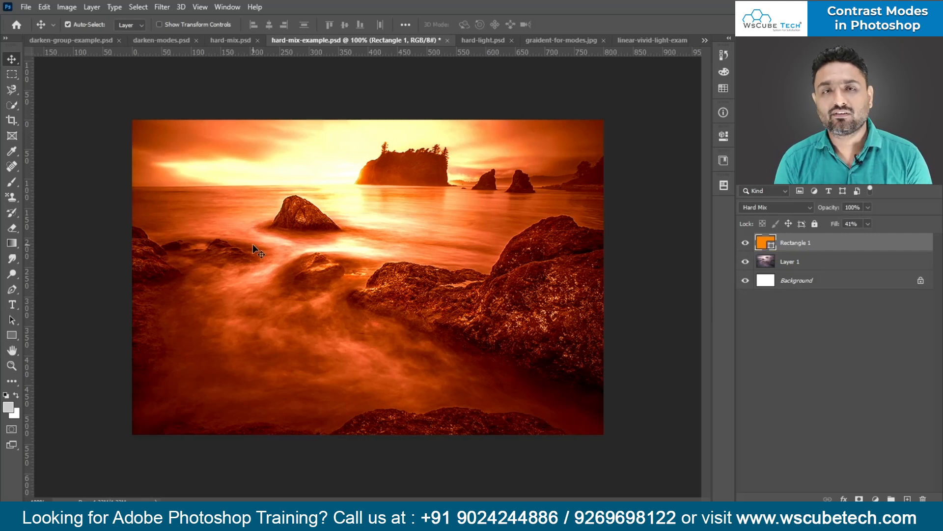
Step: Review the blend modes for Rectangle 1, keep Hard Mix, and check the samples in hard-mix.psd against the seascape
{"action": "left_click", "coordinate": [771, 207]}
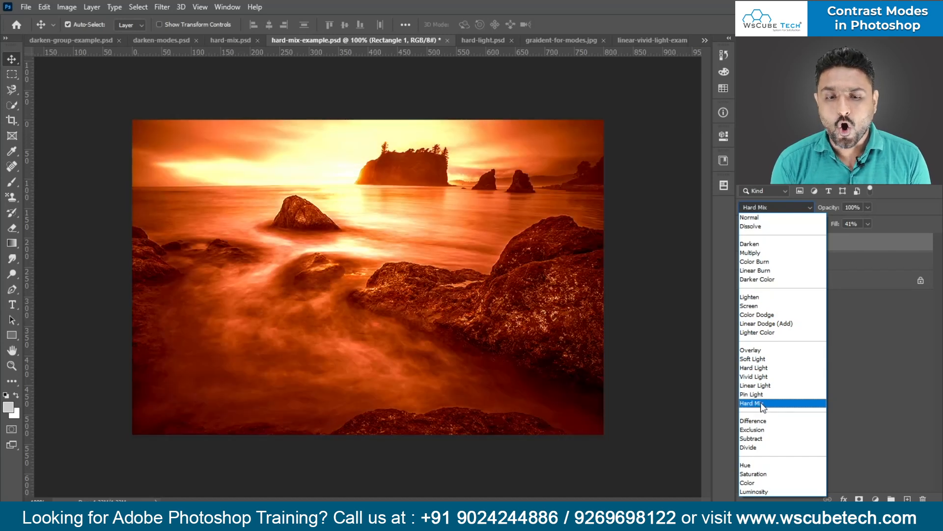
{"action": "left_click", "coordinate": [762, 405]}
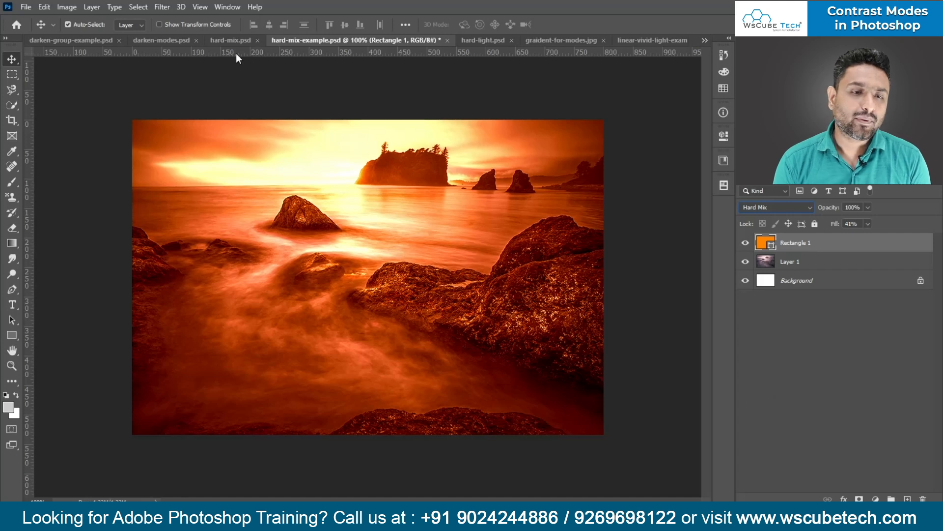
{"action": "left_click", "coordinate": [234, 39]}
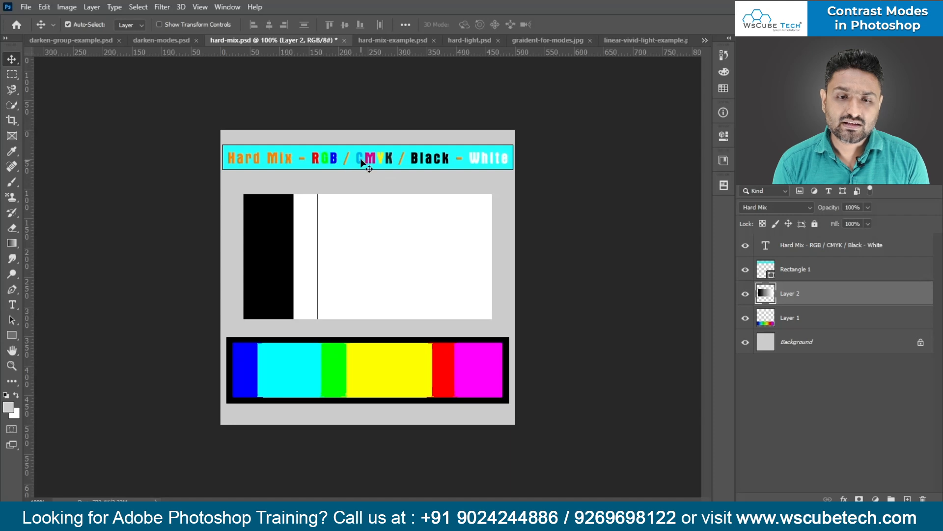
{"action": "left_click", "coordinate": [388, 41]}
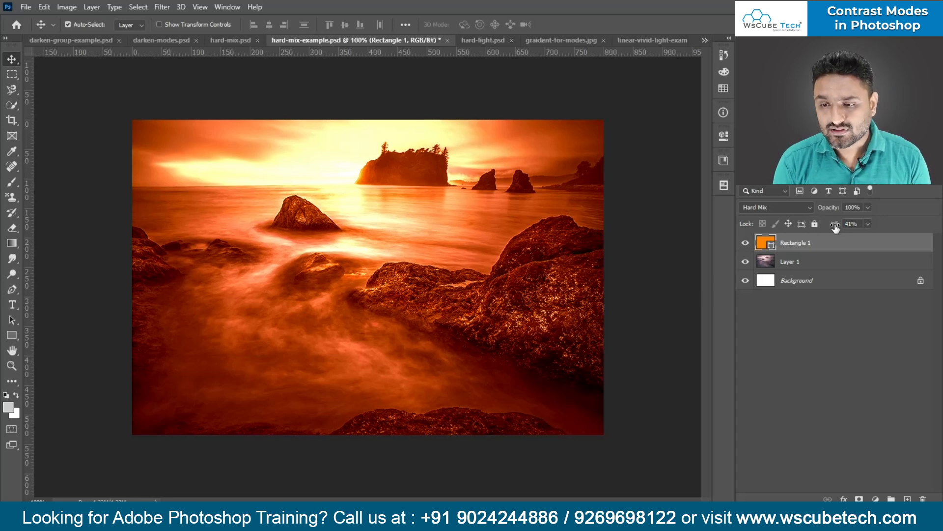
Step: Raise the Fill of Rectangle 1 to 100% and compare the seascape with the Hard Mix samples in hard-mix.psd
{"action": "left_click_drag", "start_coordinate": [835, 224], "coordinate": [872, 231]}
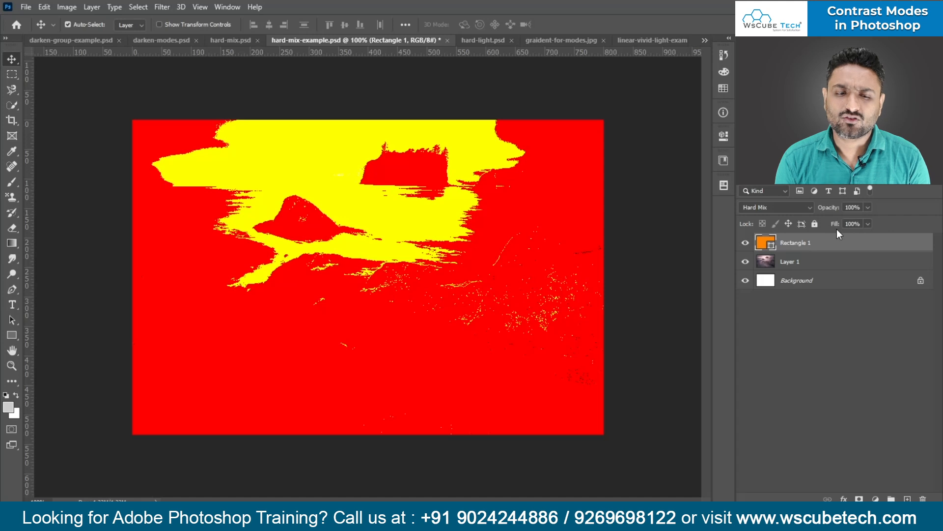
{"action": "left_click", "coordinate": [230, 40]}
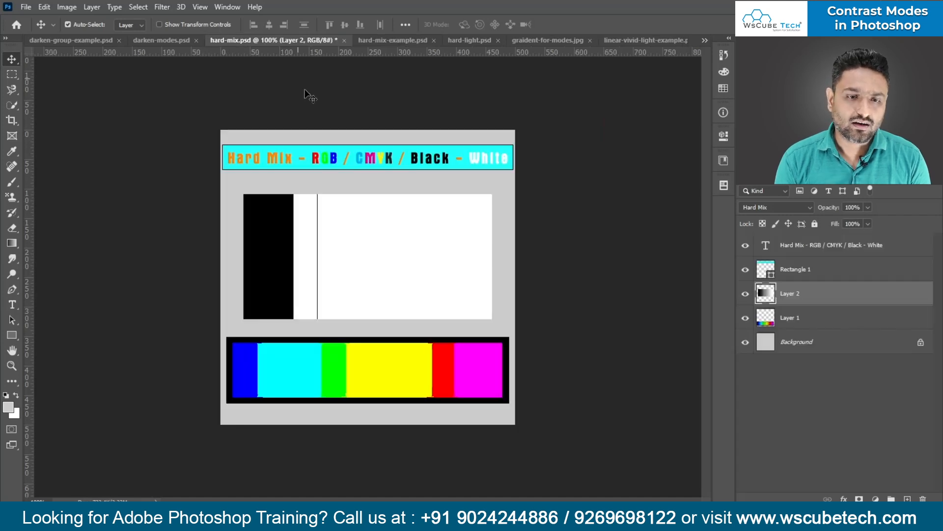
{"action": "left_click", "coordinate": [397, 41]}
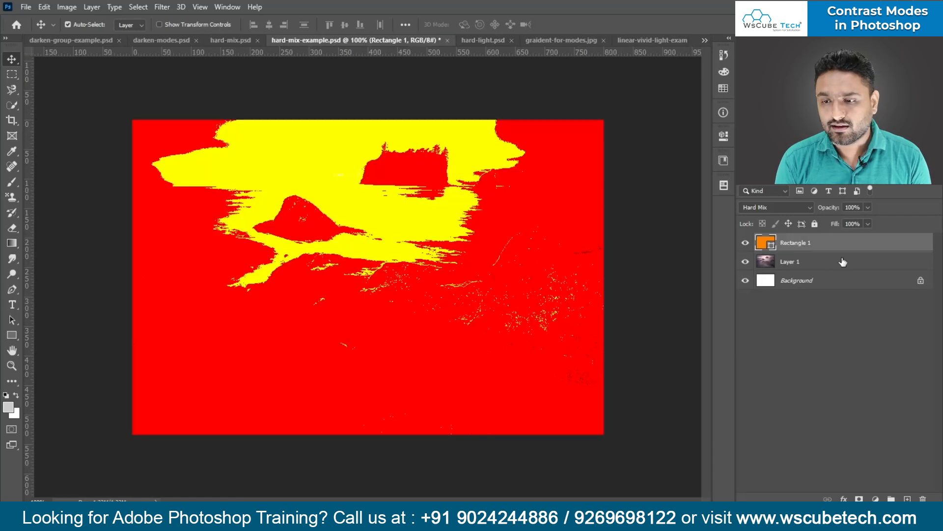
Step: Set the Fill of Rectangle 1 to 45% and keep its blend mode at Hard Mix
{"action": "mouse_move", "coordinate": [837, 227]}
{"action": "left_mouse_down"}
{"action": "mouse_move", "coordinate": [804, 226]}
{"action": "mouse_move", "coordinate": [835, 225]}
{"action": "left_mouse_up"}
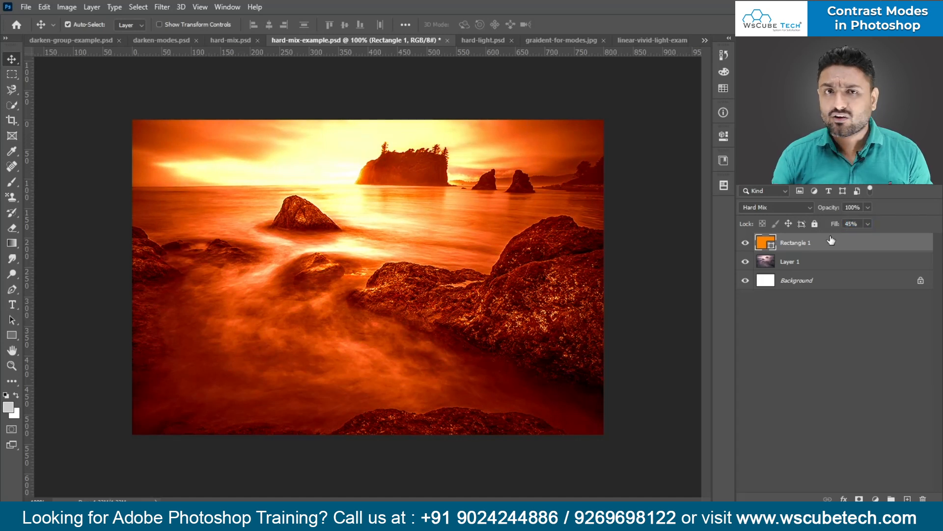
{"action": "left_click", "coordinate": [770, 208]}
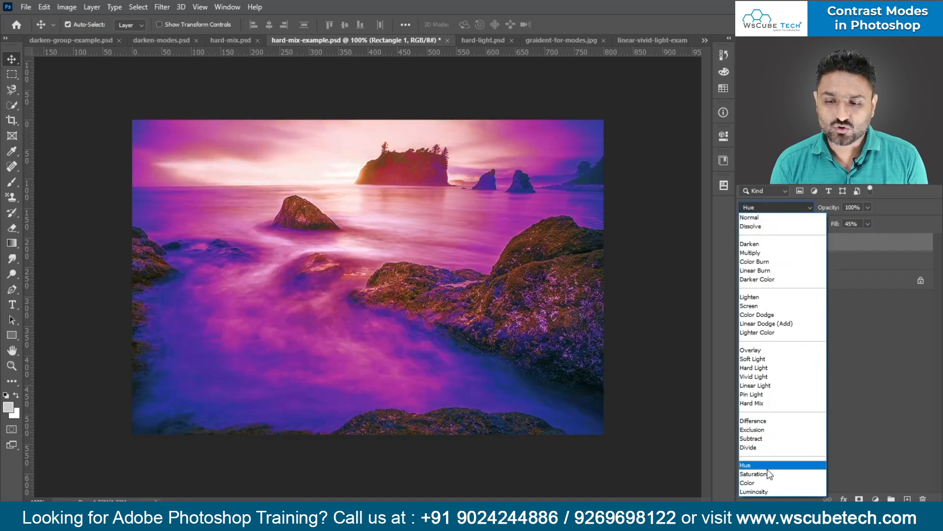
{"action": "left_click", "coordinate": [767, 403]}
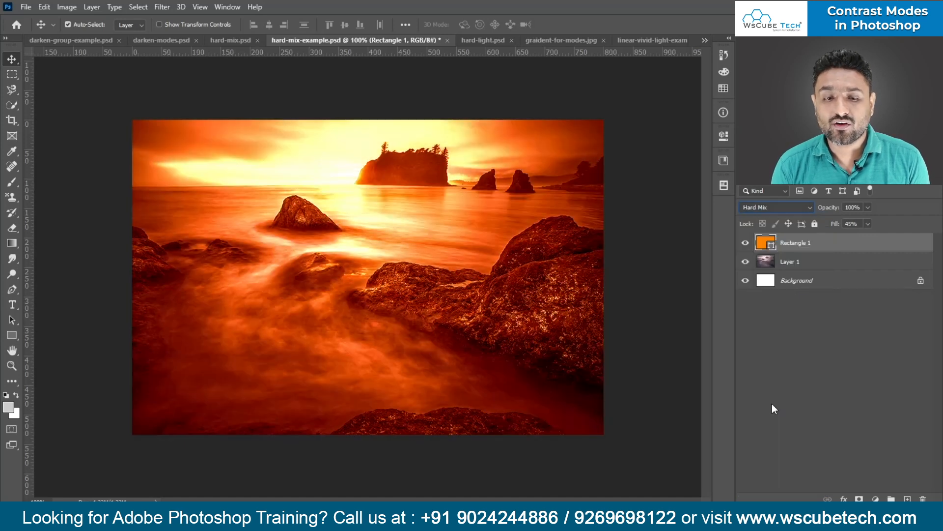